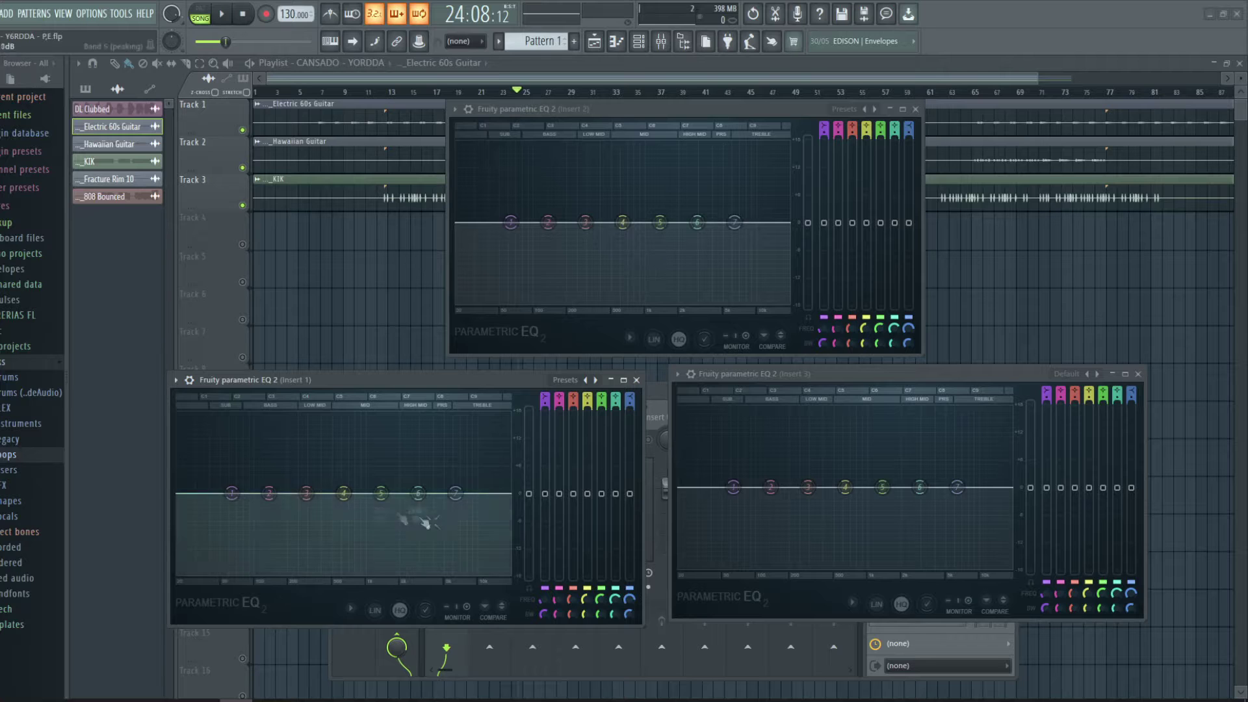
Step: Play the song briefly to watch the frequency spectrum of each insert in the three open equalizers
{"action": "key", "text": "space"}
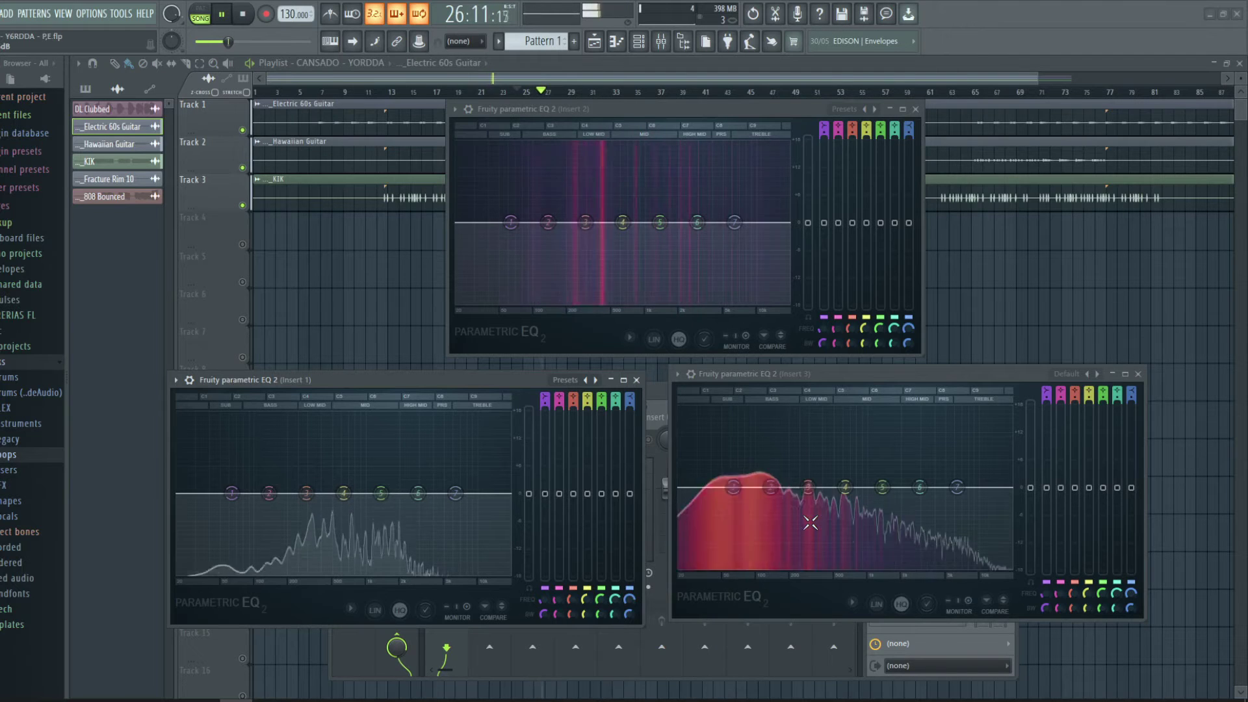
{"action": "key", "text": "space"}
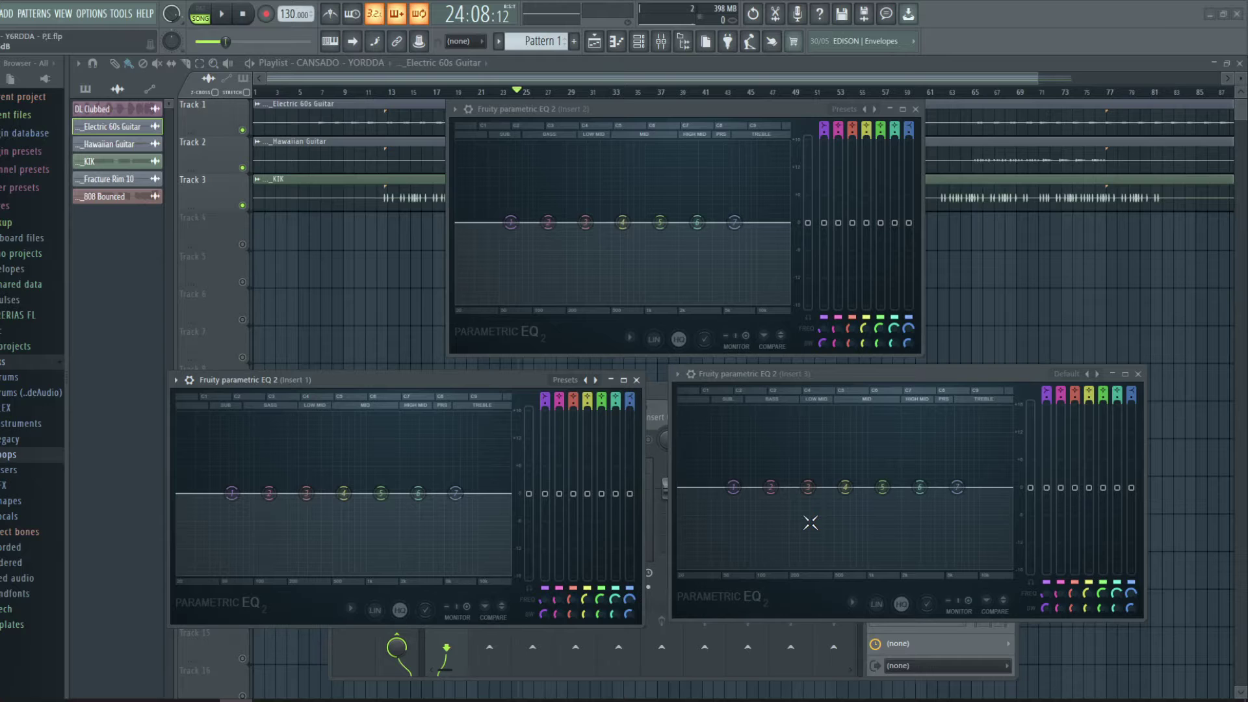
Step: Close the Insert 2 and Insert 3 equalizers, keeping only the Insert 1 equalizer open
{"action": "left_click_drag", "start_coordinate": [429, 382], "coordinate": [512, 379]}
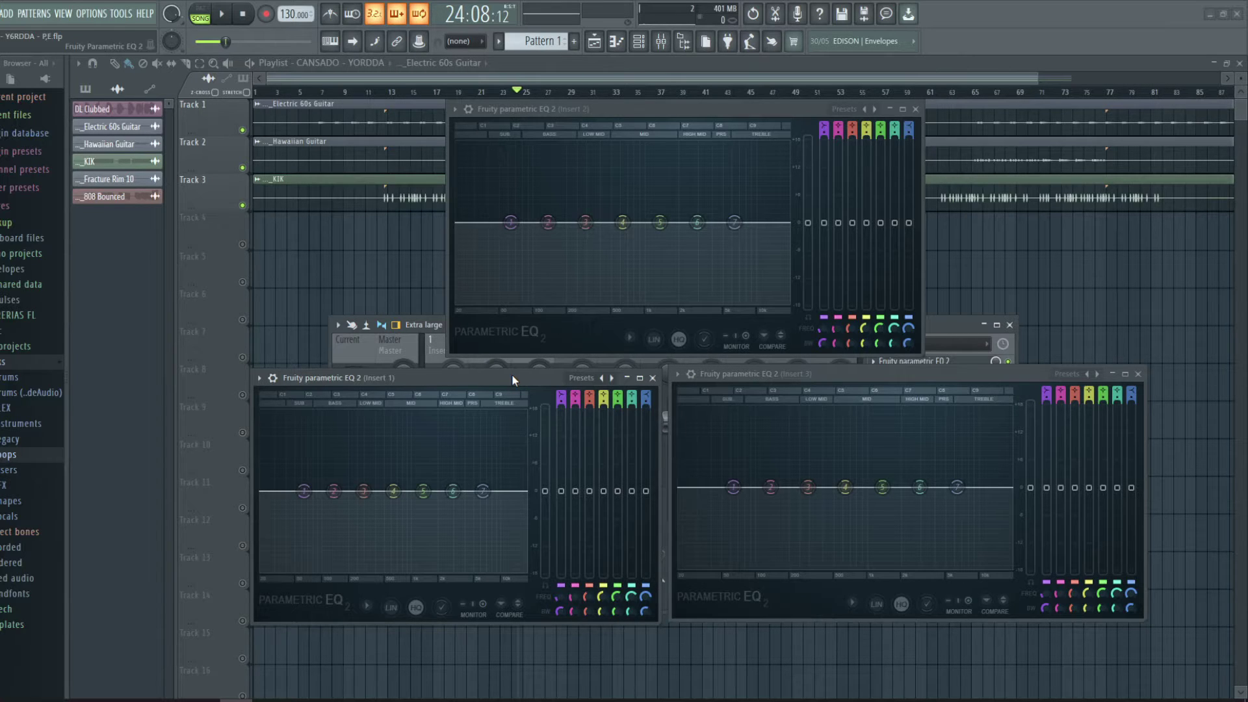
{"action": "left_click_drag", "start_coordinate": [512, 375], "coordinate": [529, 364]}
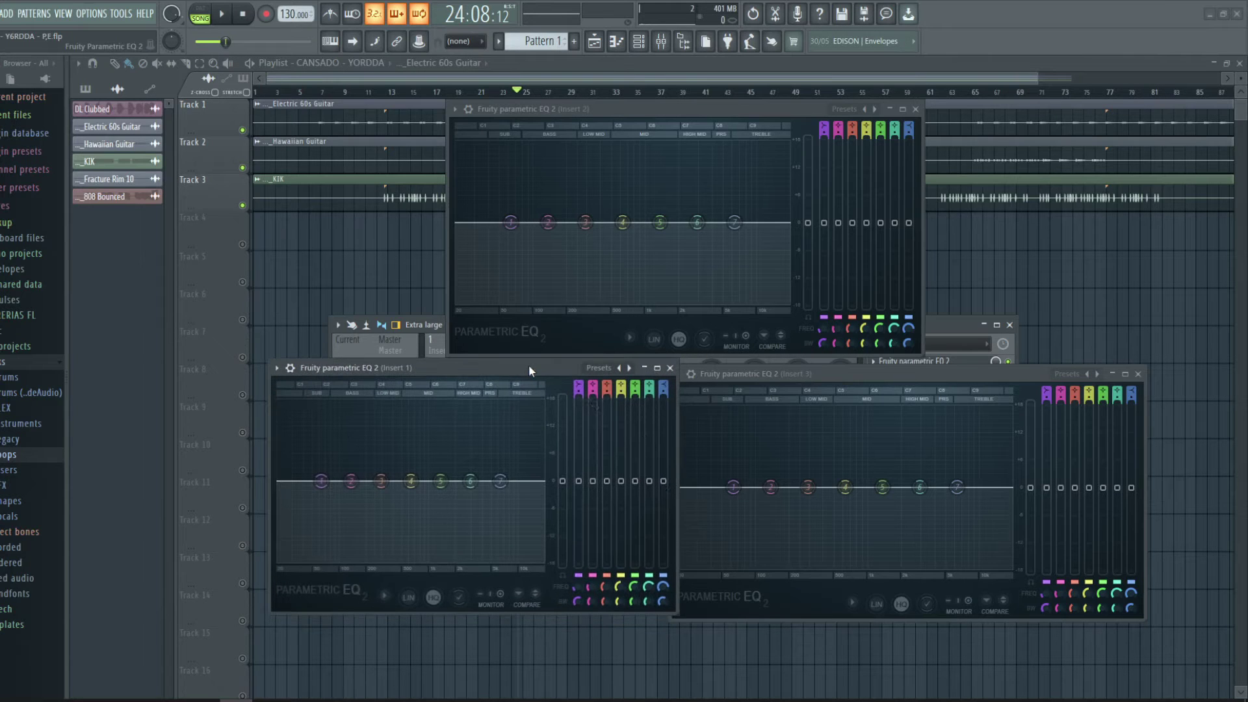
{"action": "left_click", "coordinate": [1138, 373]}
{"action": "left_click", "coordinate": [916, 108]}
Step: Enlarge the Insert 1 Fruity parametric EQ 2 and reposition it over the playlist
{"action": "left_click_drag", "start_coordinate": [545, 369], "coordinate": [675, 236]}
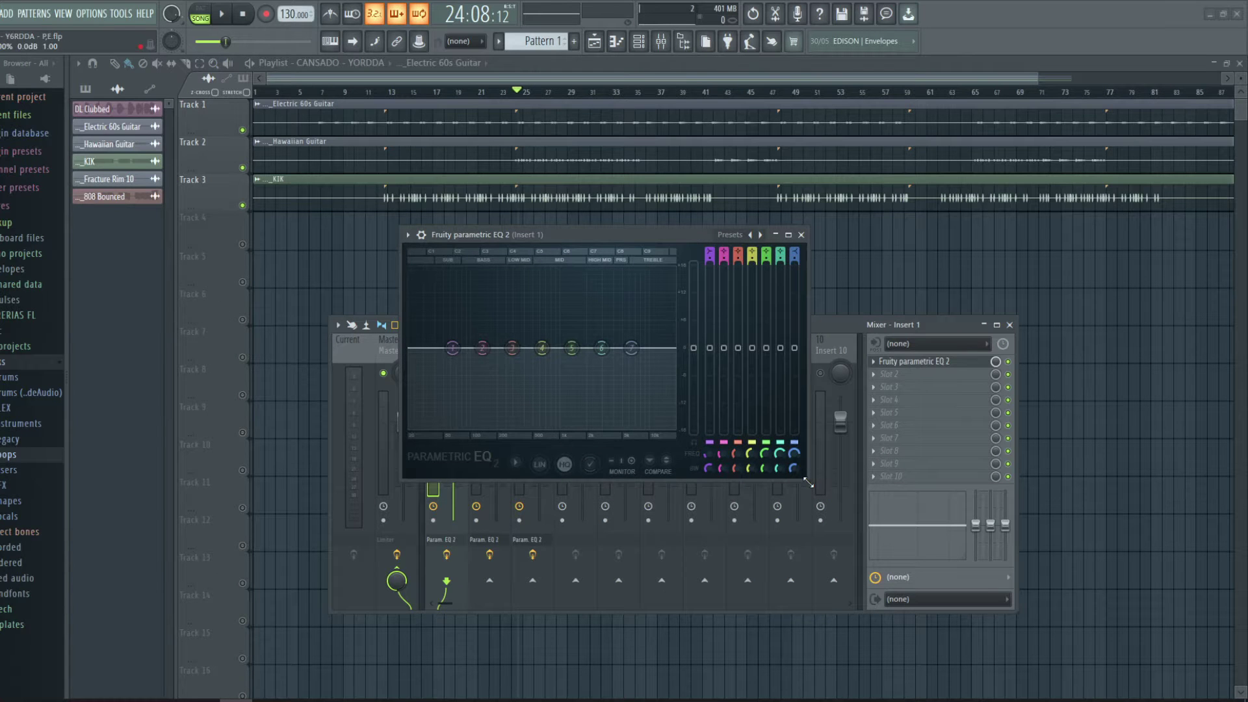
{"action": "left_click_drag", "start_coordinate": [808, 483], "coordinate": [1162, 680]}
{"action": "key", "text": "space"}
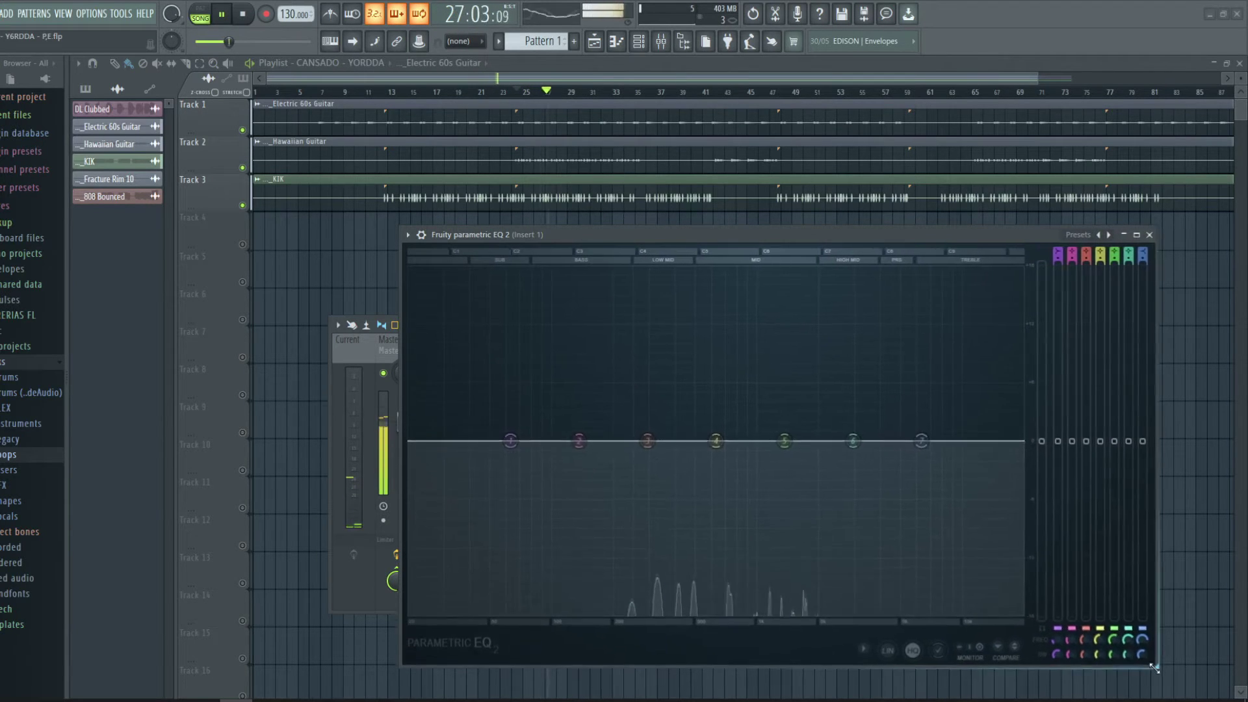
{"action": "key", "text": "space"}
{"action": "left_click_drag", "start_coordinate": [834, 251], "coordinate": [700, 177]}
{"action": "left_click_drag", "start_coordinate": [1027, 611], "coordinate": [1086, 664]}
Step: Play a short part of the song to view the guitar's spectrum in the Insert 1 equalizer
{"action": "key", "text": "space"}
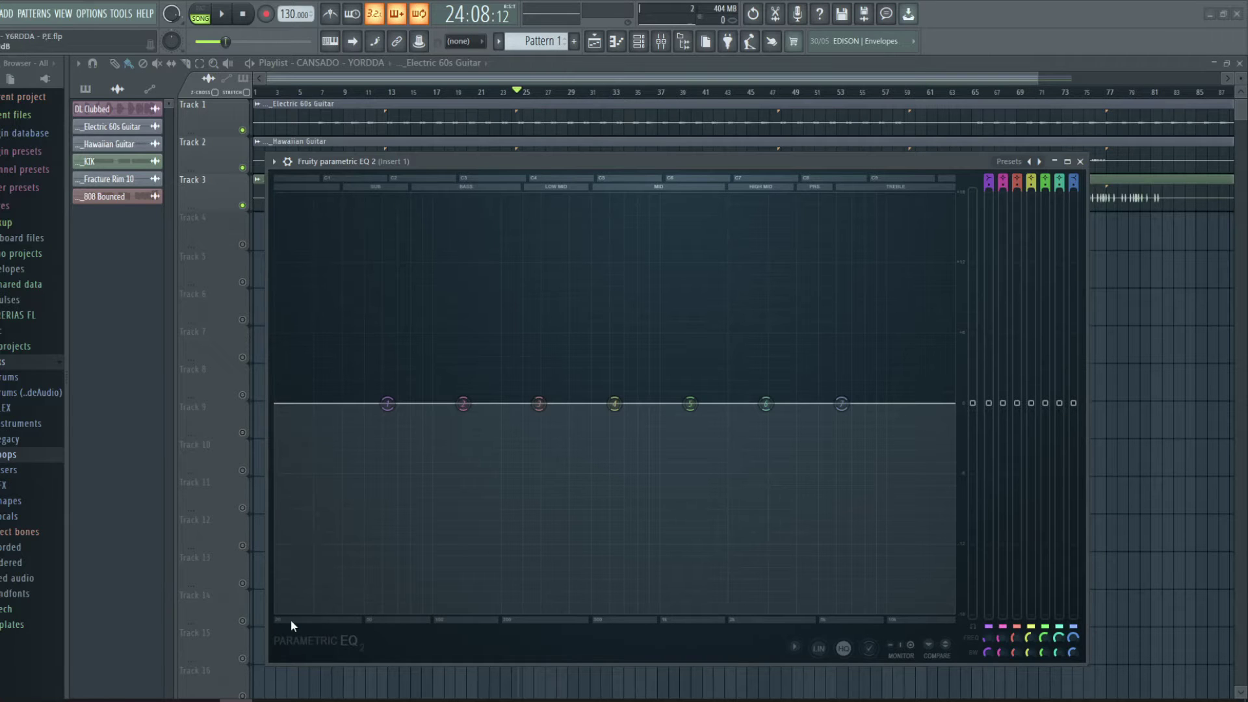
{"action": "key", "text": "space"}
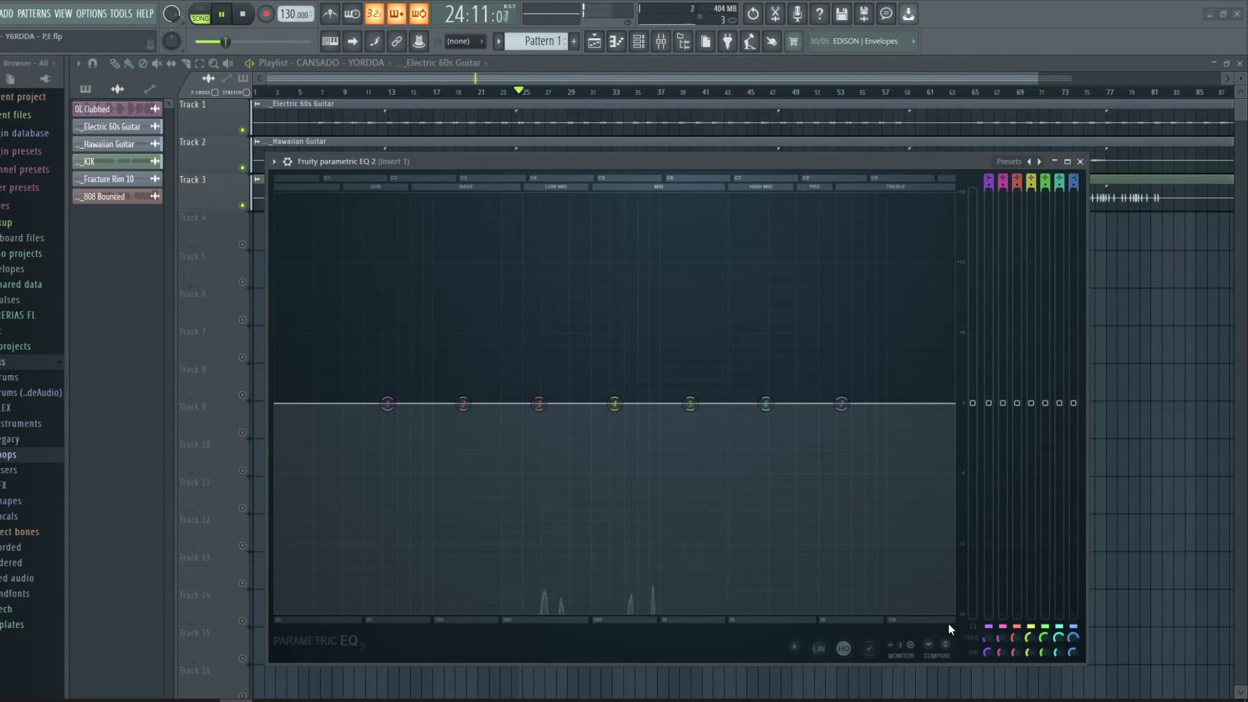
{"action": "key", "text": "space"}
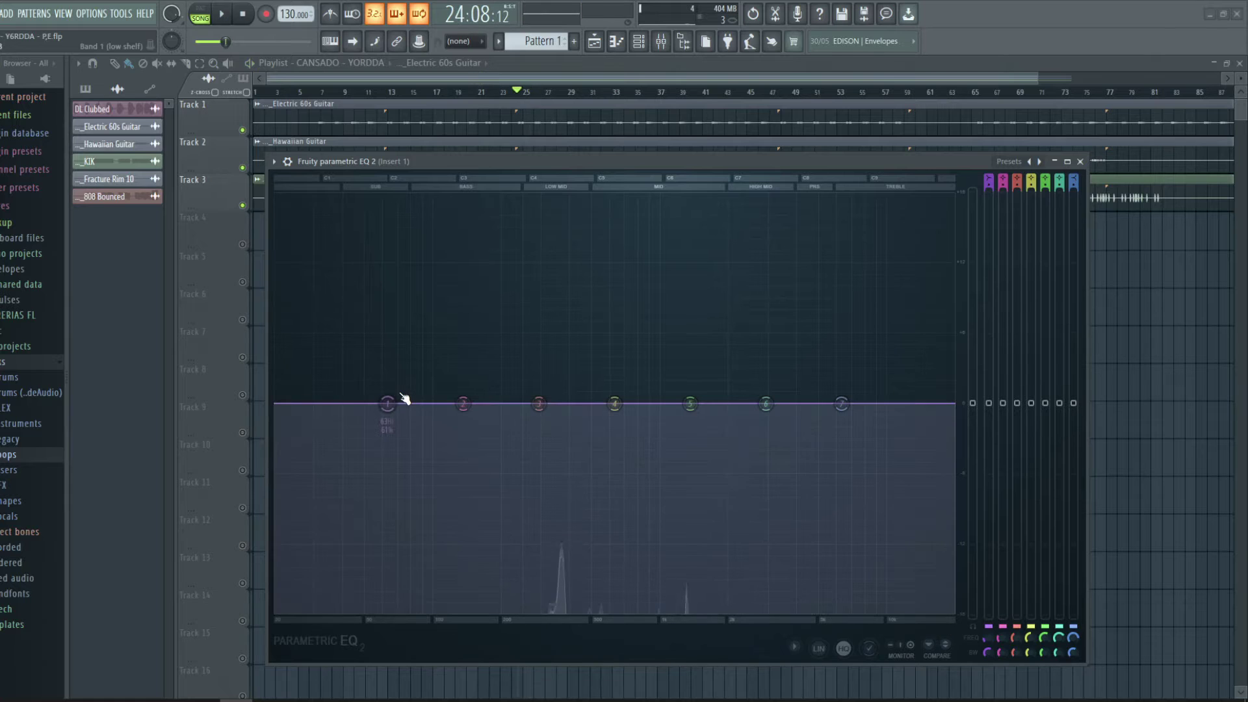
Step: Try a slight low-shelf cut on band 1 at a lower frequency and listen to the song with it
{"action": "left_click_drag", "start_coordinate": [388, 403], "coordinate": [364, 429]}
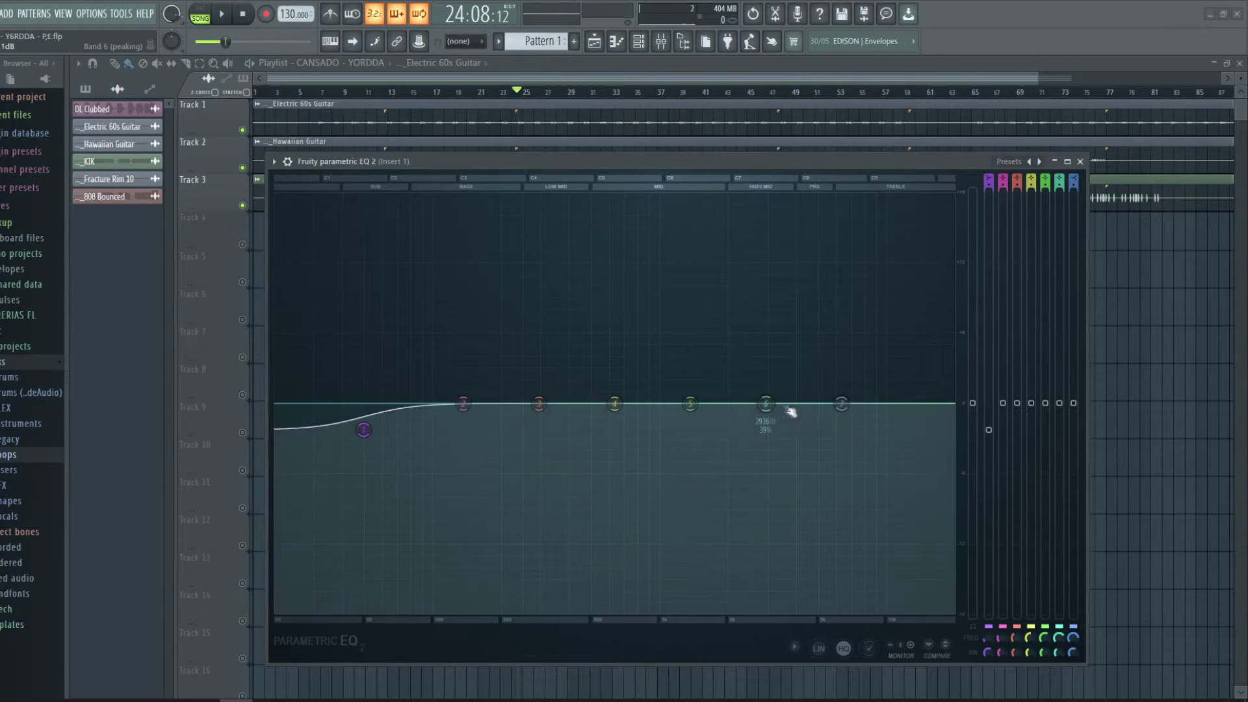
{"action": "mouse_move", "coordinate": [364, 429]}
{"action": "left_mouse_down"}
{"action": "mouse_move", "coordinate": [345, 391]}
{"action": "mouse_move", "coordinate": [363, 416]}
{"action": "left_mouse_up"}
{"action": "key", "text": "space"}
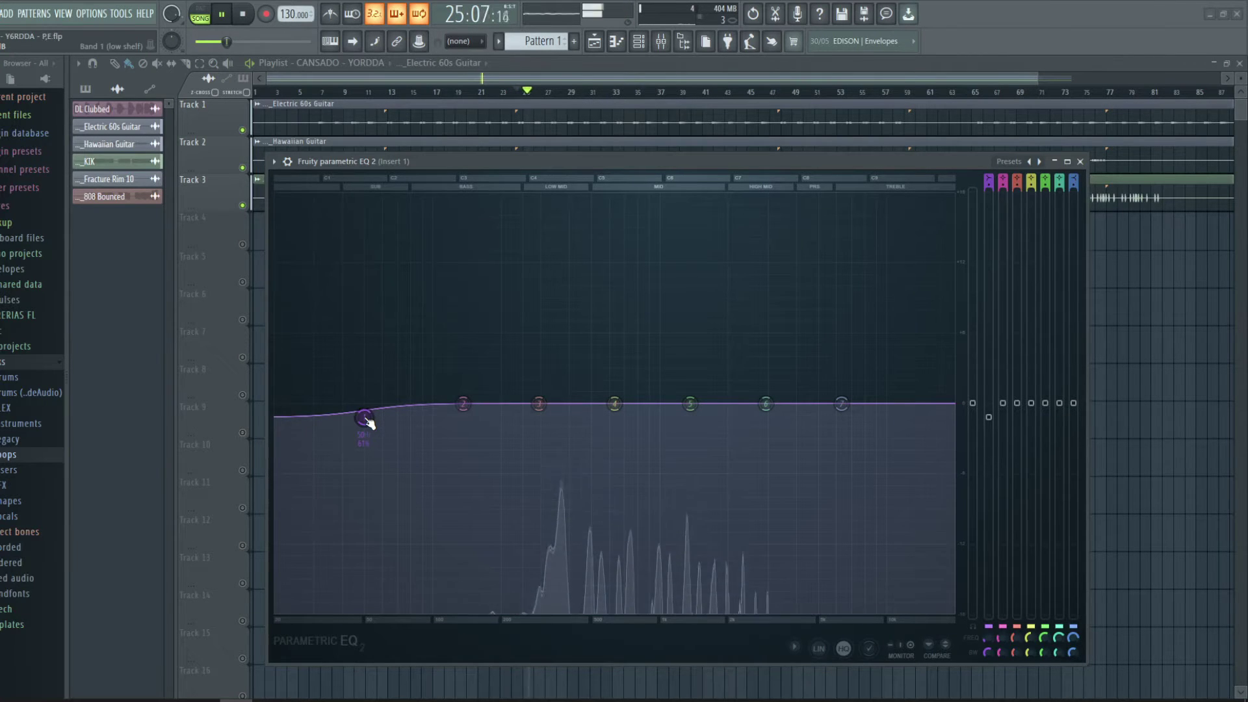
{"action": "key", "text": "space"}
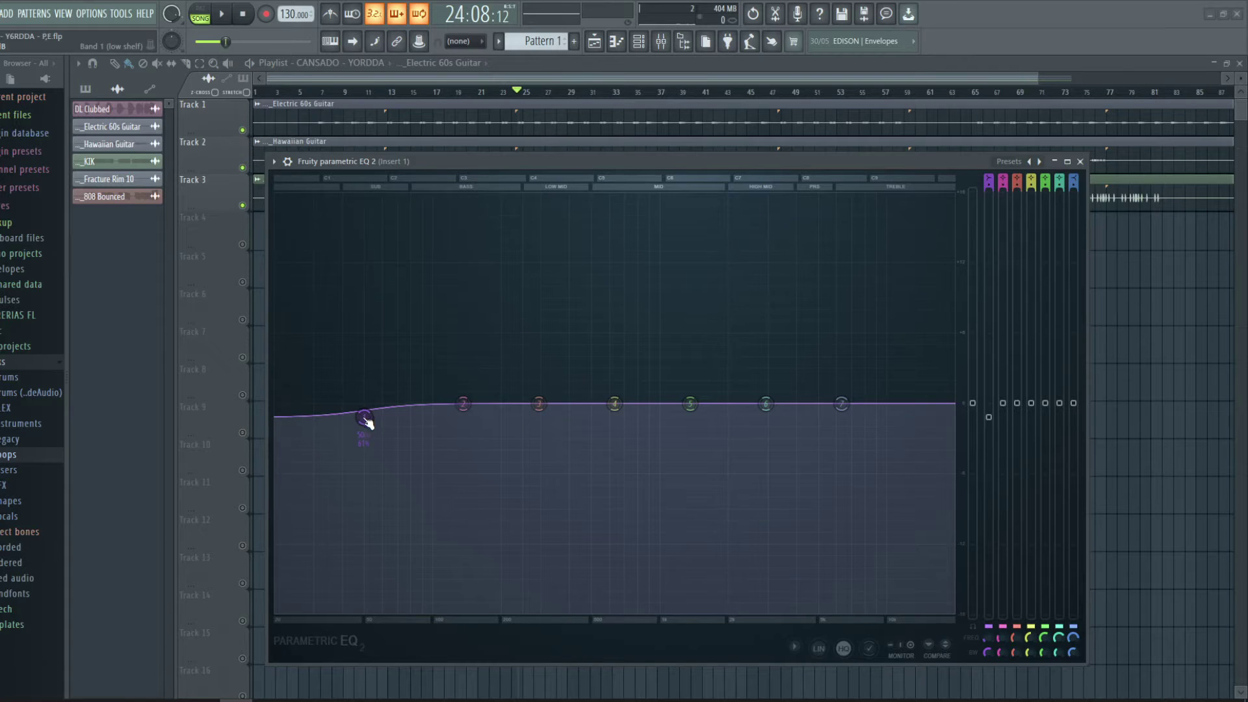
Step: Change band 1 to a High pass filter, raise its cutoff to just above band 2, and preview it
{"action": "right_click", "coordinate": [363, 419]}
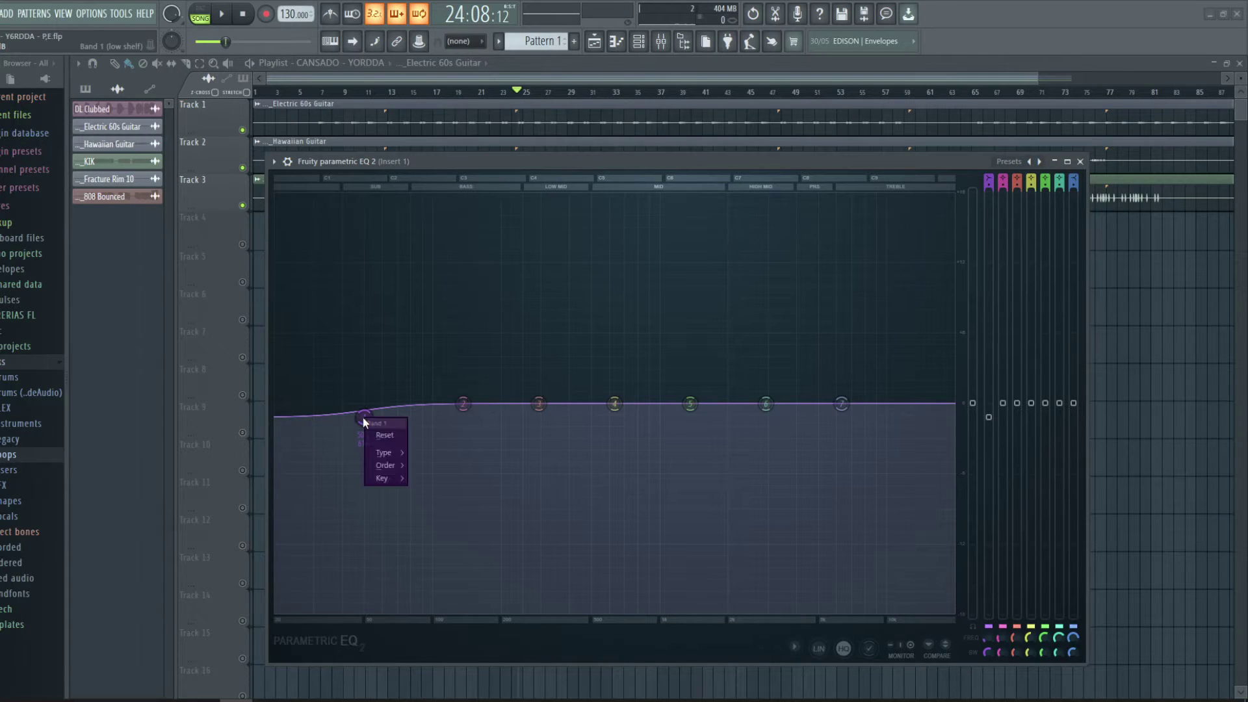
{"action": "mouse_move", "coordinate": [392, 453]}
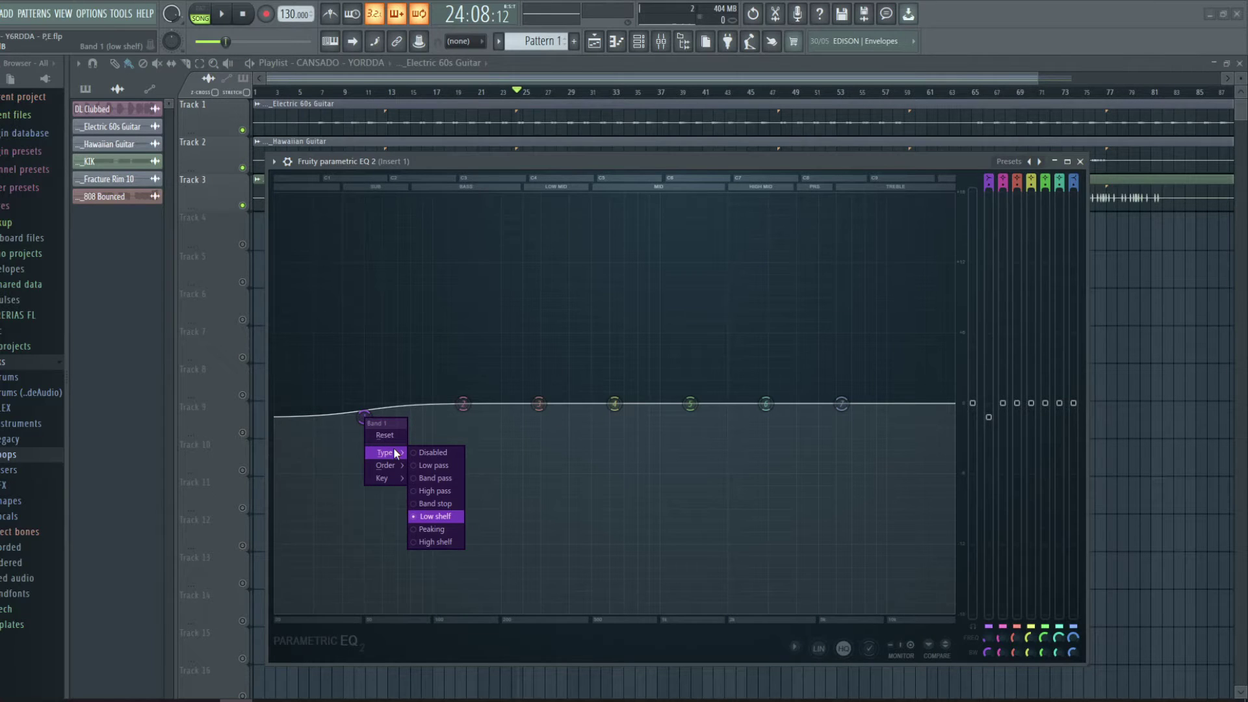
{"action": "left_click", "coordinate": [429, 490]}
{"action": "left_click_drag", "start_coordinate": [365, 404], "coordinate": [477, 404]}
{"action": "key", "text": "space"}
{"action": "key", "text": "space"}
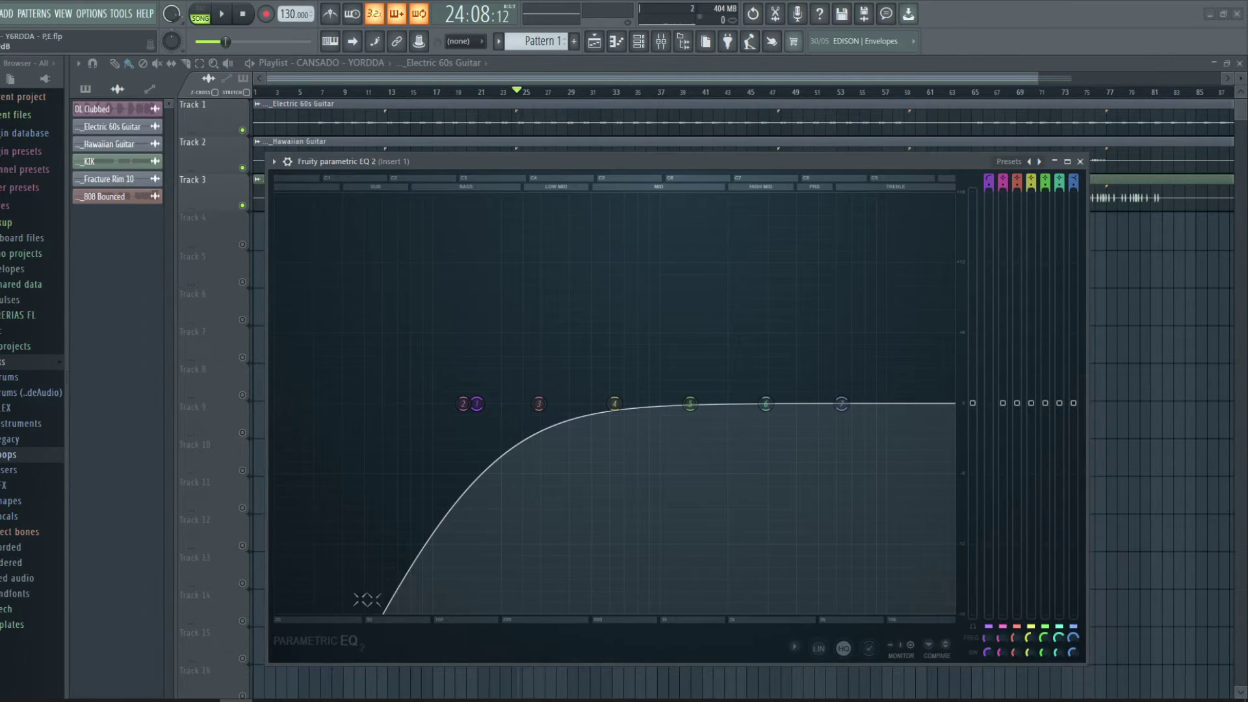
Step: Try the Steep 8 order on the band 1 high pass and lower its cutoff into the sub range
{"action": "right_click", "coordinate": [478, 404]}
{"action": "mouse_move", "coordinate": [502, 458]}
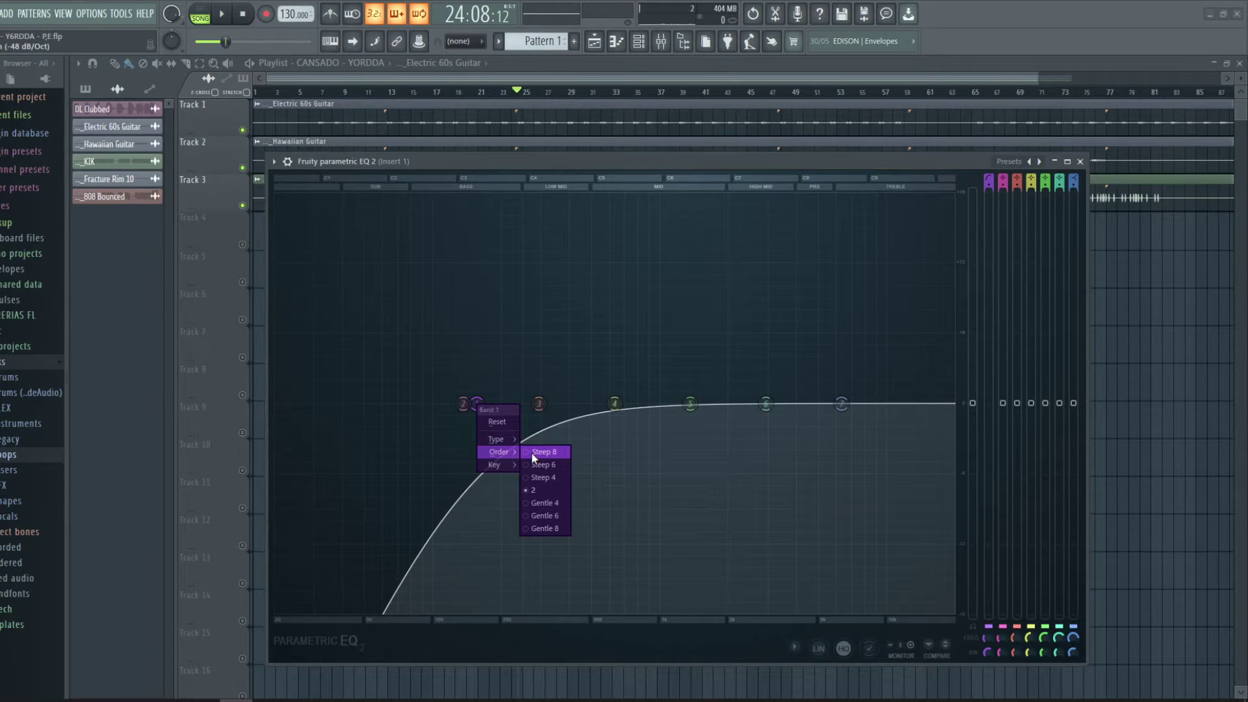
{"action": "left_click", "coordinate": [532, 451]}
{"action": "left_click_drag", "start_coordinate": [477, 404], "coordinate": [367, 403]}
{"action": "right_click", "coordinate": [368, 403]}
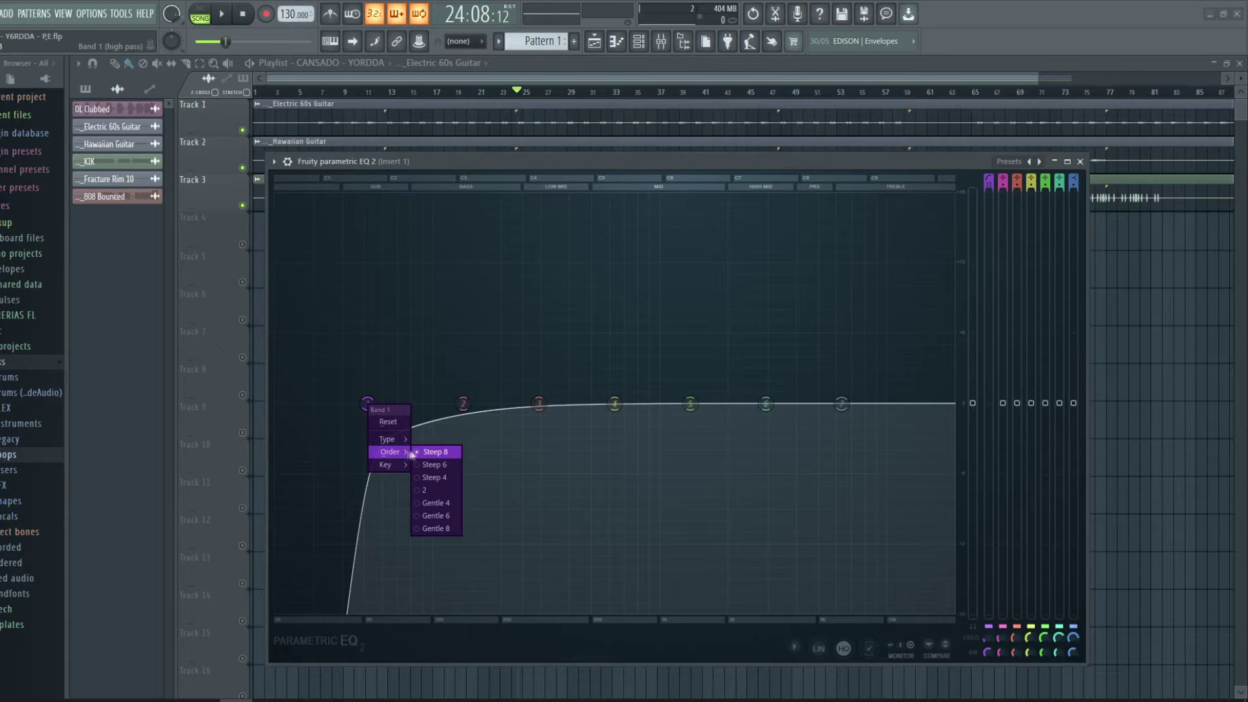
{"action": "left_click", "coordinate": [434, 452]}
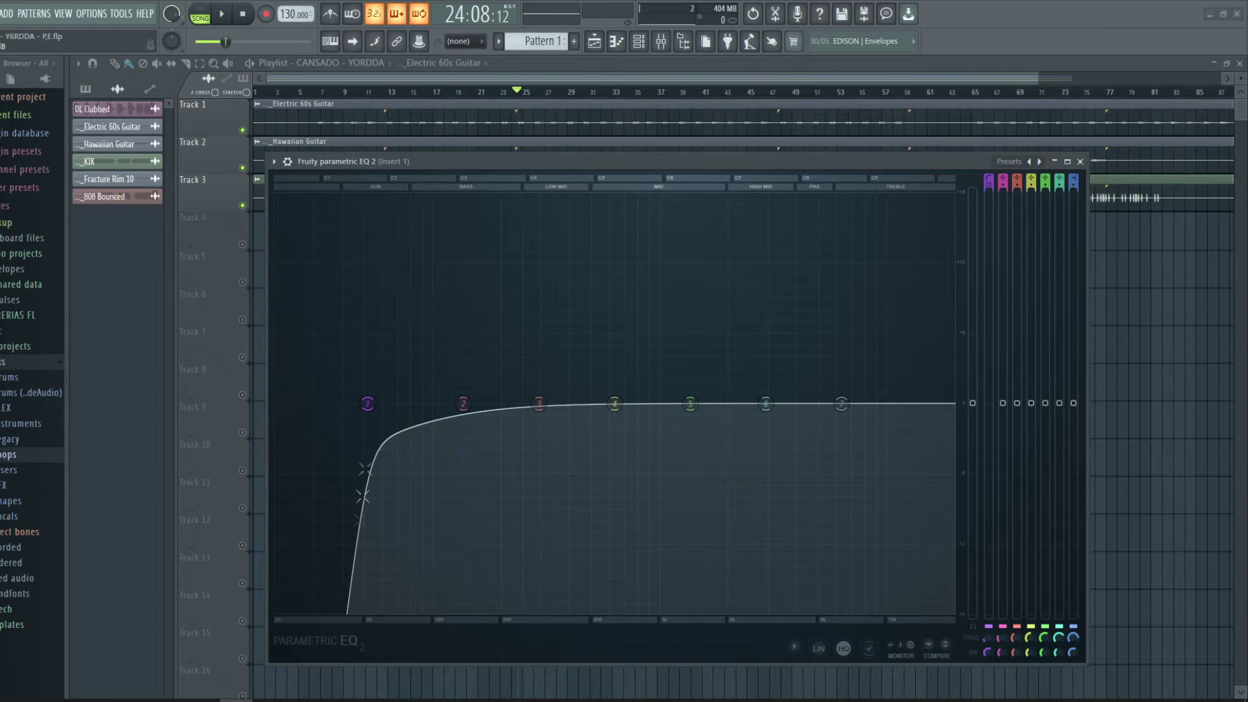
Step: Set the band 1 high pass to order 2 and move its cutoff to about 64 Hz
{"action": "right_click", "coordinate": [368, 402]}
{"action": "mouse_move", "coordinate": [394, 452]}
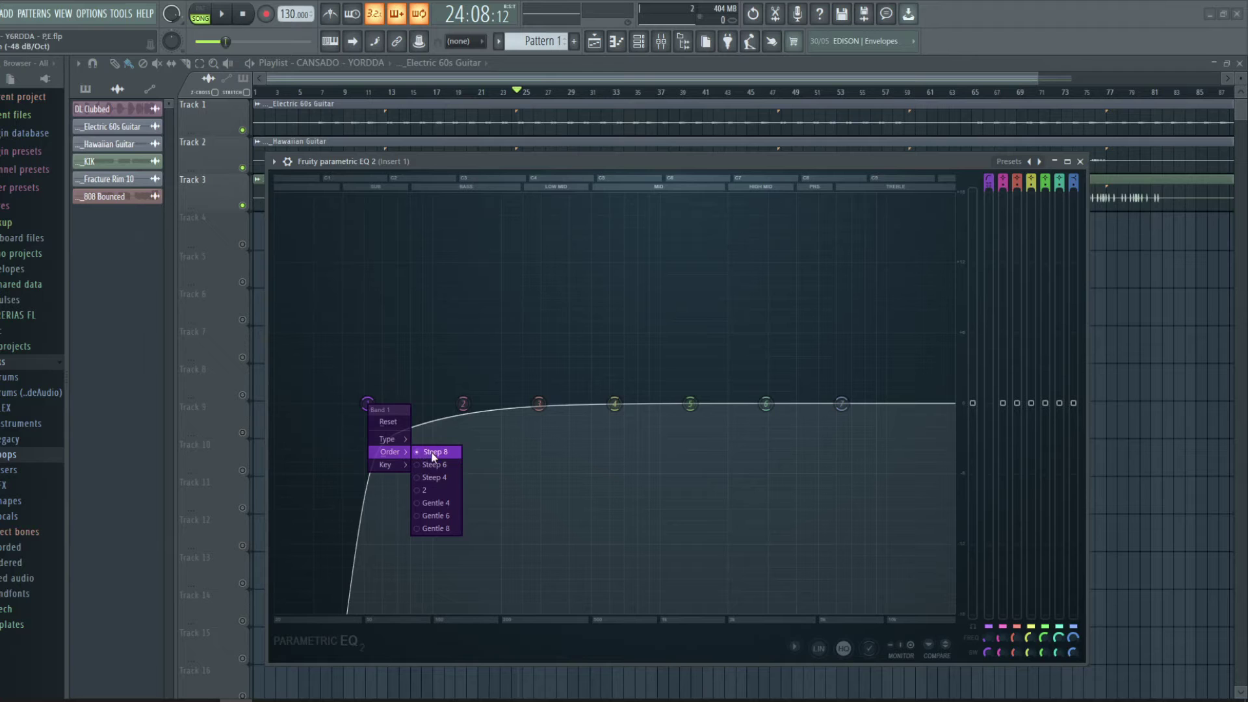
{"action": "left_click", "coordinate": [432, 490]}
{"action": "mouse_move", "coordinate": [368, 403]}
{"action": "left_mouse_down"}
{"action": "mouse_move", "coordinate": [510, 404]}
{"action": "mouse_move", "coordinate": [389, 404]}
{"action": "left_mouse_up"}
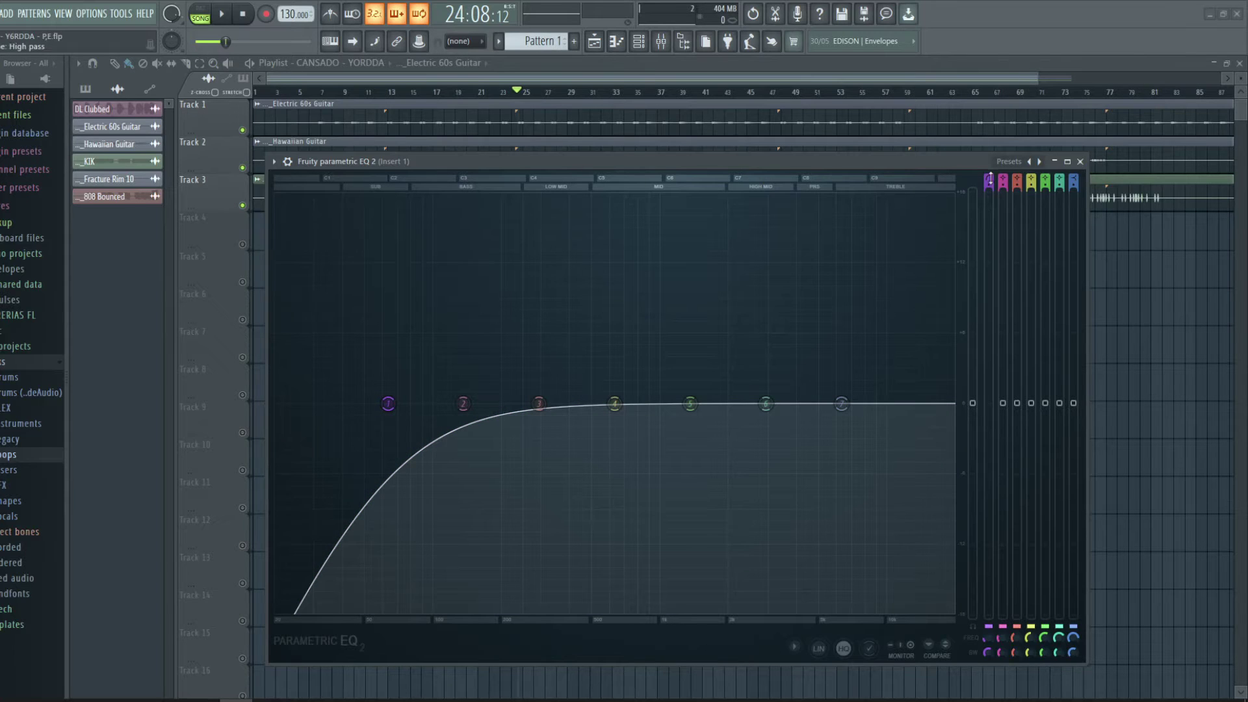
Step: Cycle band 1 through its gentle and steep filter orders and return it to order 2
{"action": "scroll", "coordinate": [989, 188], "scroll_direction": "up", "scroll_amount": 2}
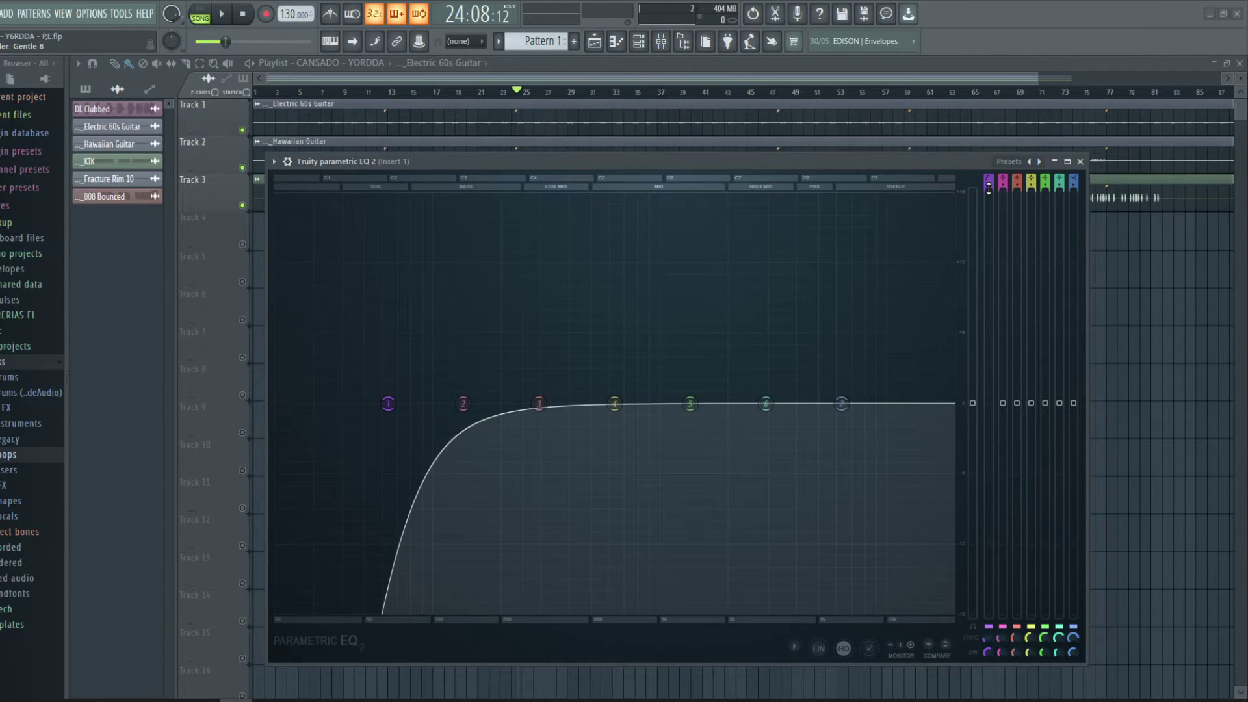
{"action": "scroll", "coordinate": [989, 188], "scroll_direction": "up", "scroll_amount": 1}
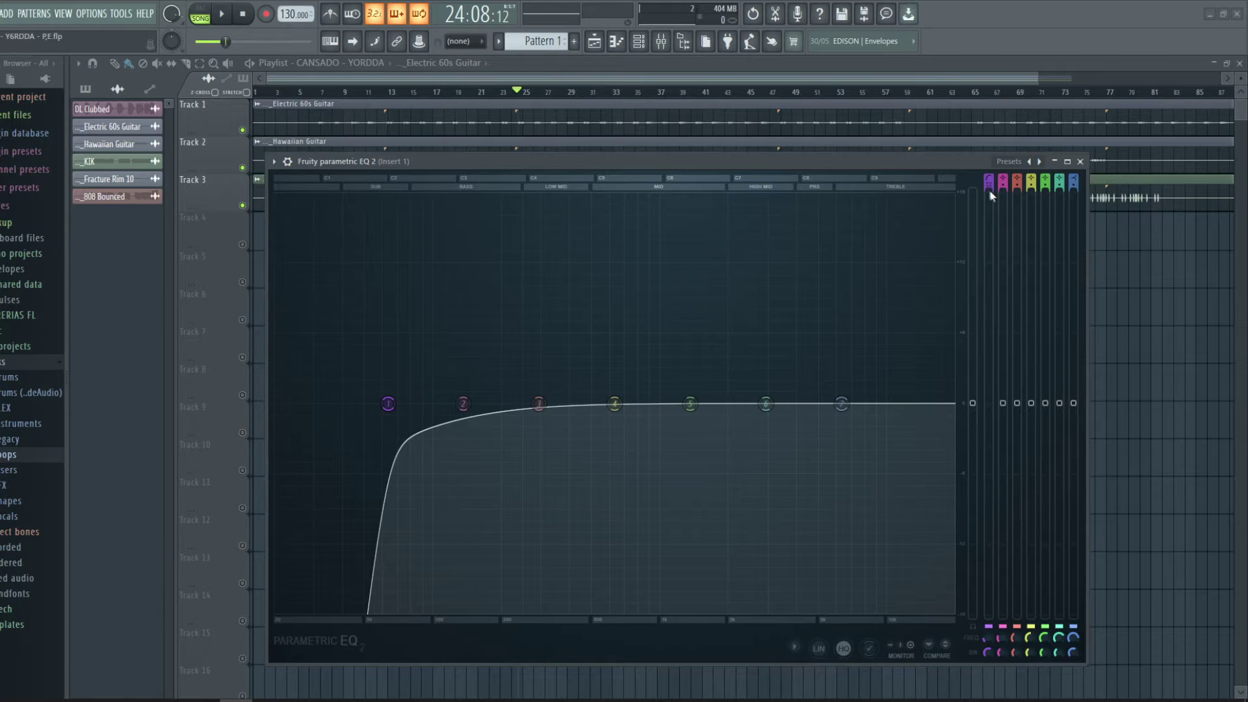
{"action": "scroll", "coordinate": [989, 188], "scroll_direction": "down", "scroll_amount": 2}
{"action": "scroll", "coordinate": [988, 187], "scroll_direction": "down", "scroll_amount": 2}
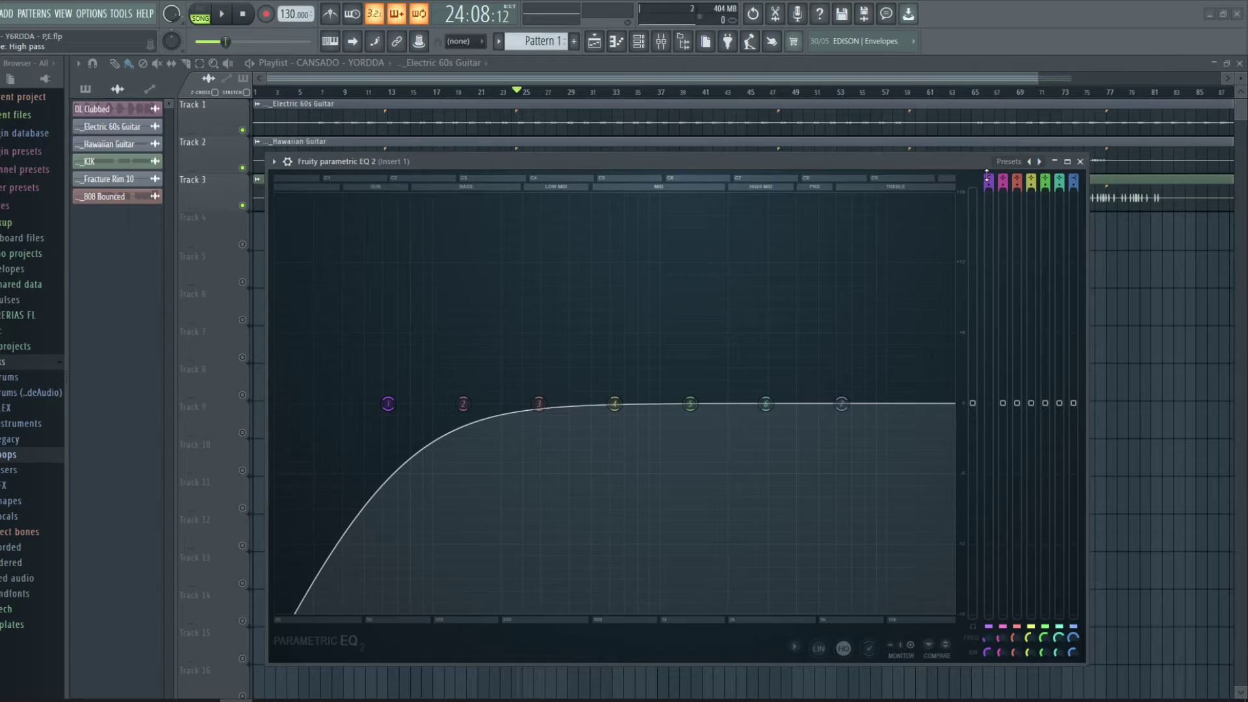
Step: Cycle band 1 through other filter types such as Low shelf and return it to High pass
{"action": "scroll", "coordinate": [987, 174], "scroll_direction": "down", "scroll_amount": 2}
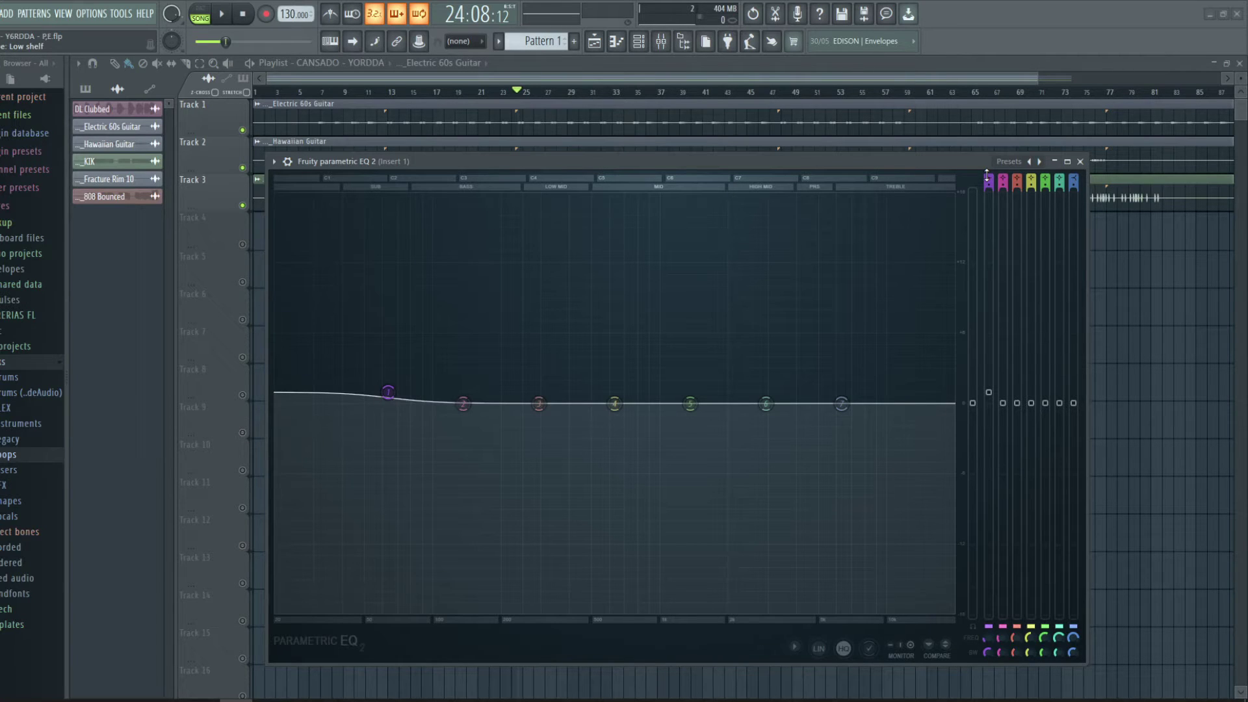
{"action": "scroll", "coordinate": [987, 175], "scroll_direction": "down", "scroll_amount": 1}
{"action": "scroll", "coordinate": [987, 174], "scroll_direction": "down", "scroll_amount": 3}
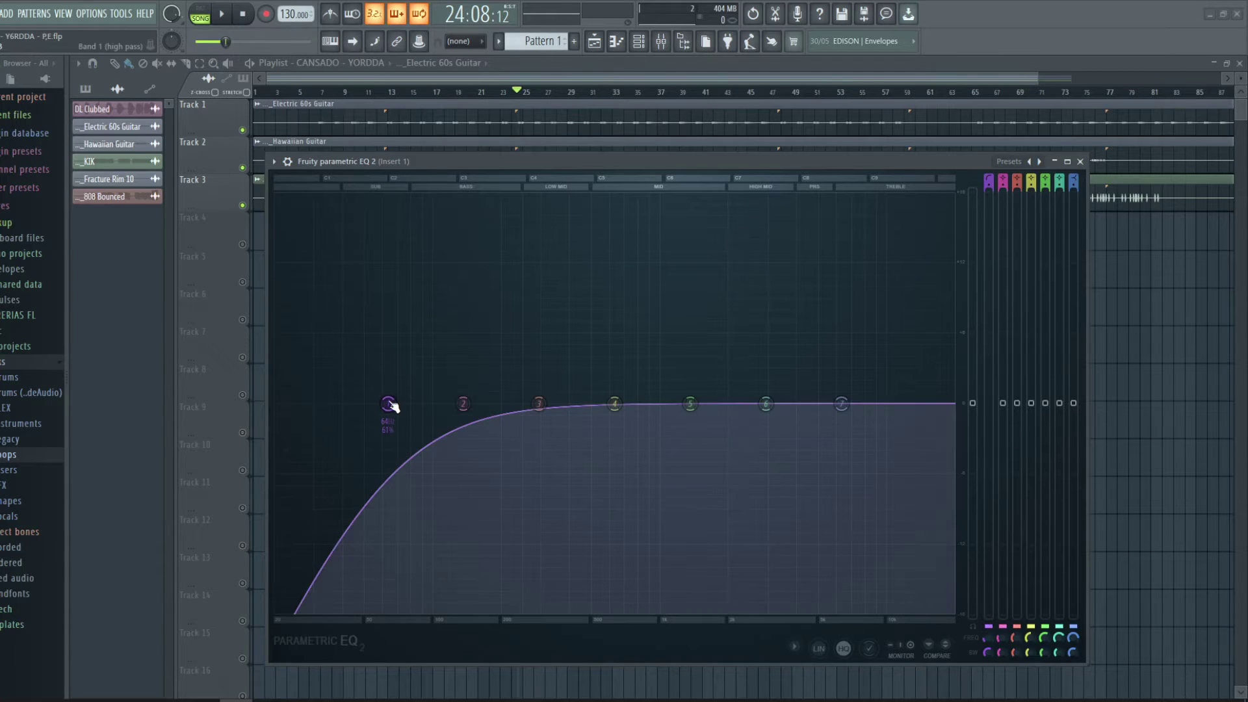
Step: Try a boost on peaking band 4, return its gain to zero, and narrow its bandwidth to 0%
{"action": "left_click_drag", "start_coordinate": [614, 404], "coordinate": [616, 339]}
{"action": "left_click_drag", "start_coordinate": [1035, 340], "coordinate": [1034, 408]}
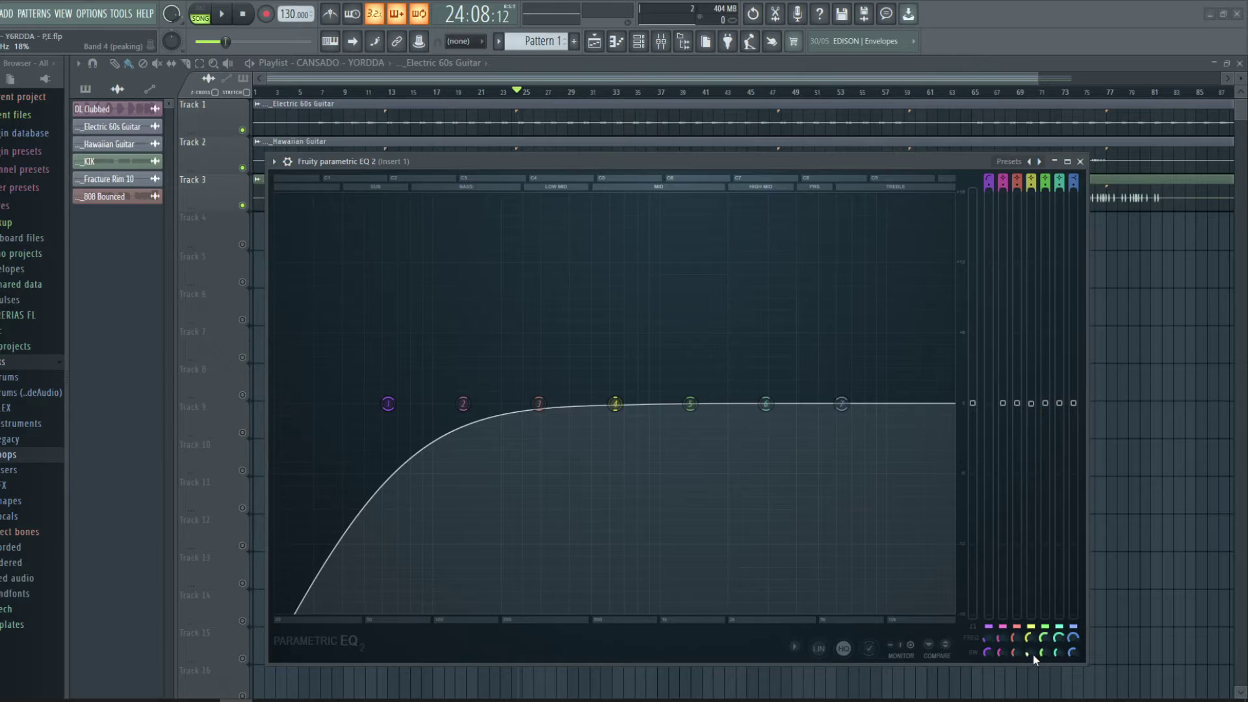
{"action": "left_click_drag", "start_coordinate": [1031, 653], "coordinate": [1031, 683]}
Step: Narrow the bandwidth of band 5 to 0% using a temporary boost, and return its gain to zero
{"action": "left_click_drag", "start_coordinate": [1045, 403], "coordinate": [1046, 286]}
{"action": "left_click_drag", "start_coordinate": [1044, 658], "coordinate": [1044, 695]}
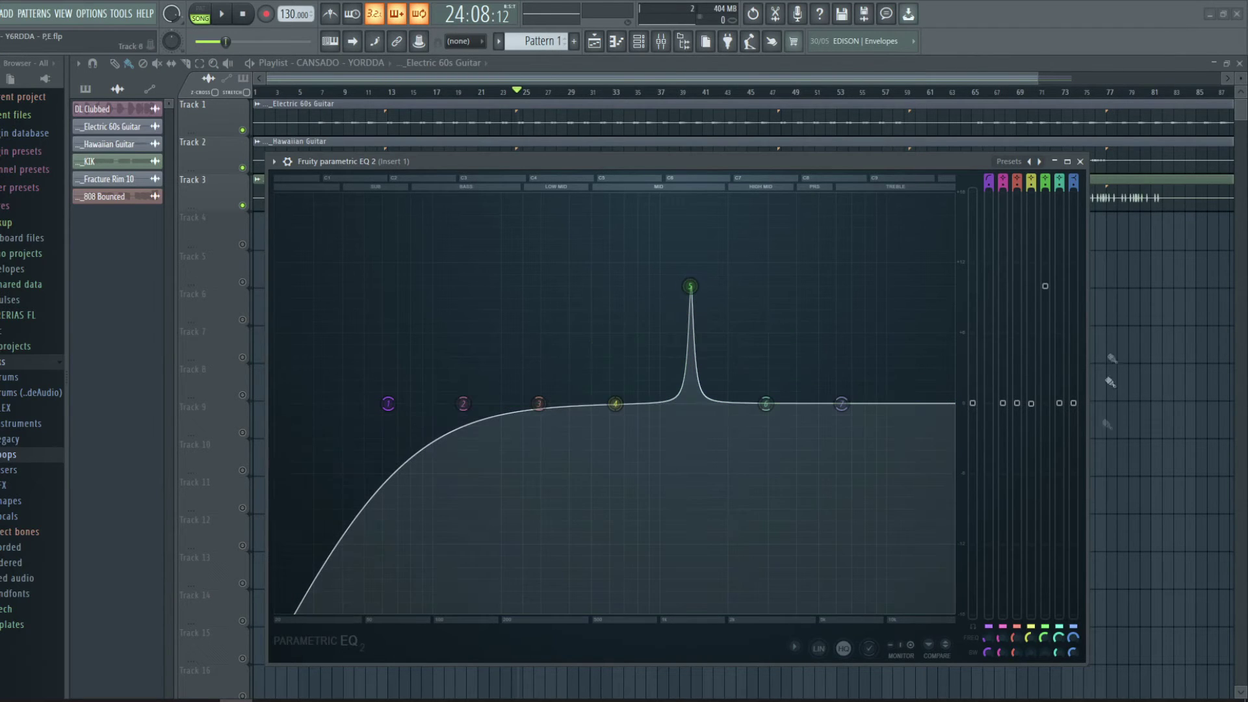
{"action": "left_click_drag", "start_coordinate": [1048, 288], "coordinate": [1045, 469]}
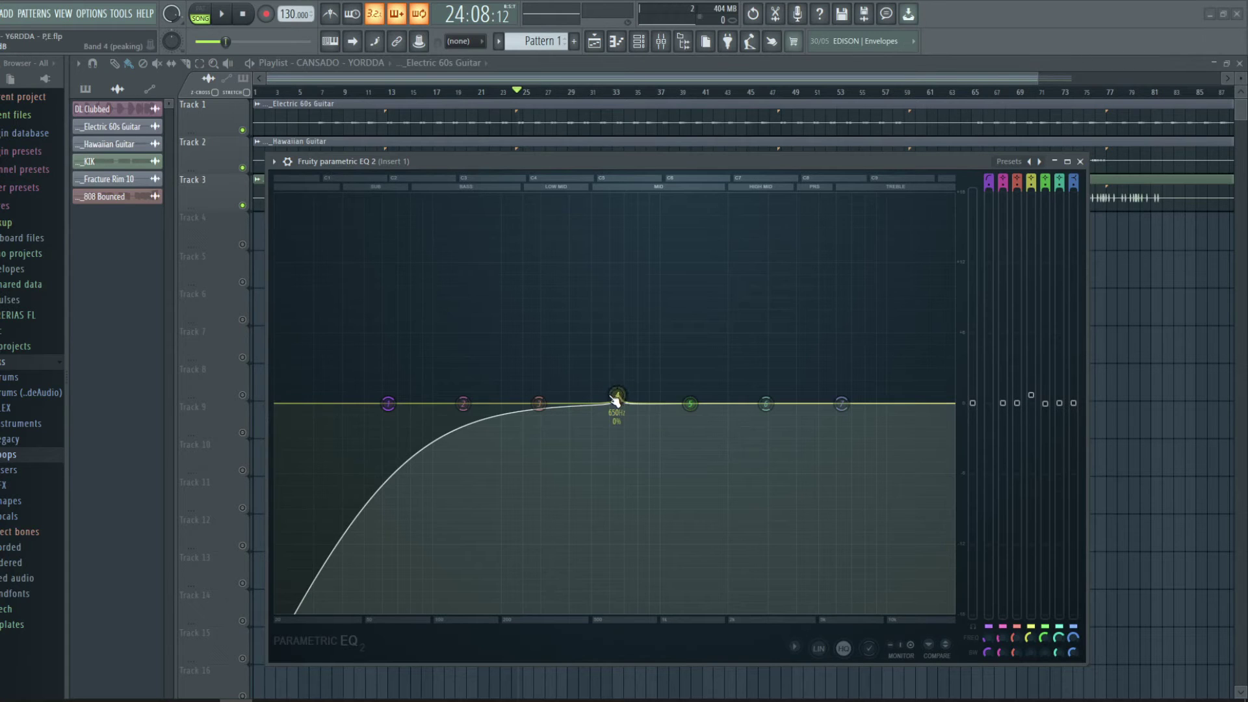
Step: Boost band 4 into a narrow peak, tune it to key E7 - 2637.0Hz, and raise the peak slightly further
{"action": "left_click_drag", "start_coordinate": [616, 398], "coordinate": [627, 297]}
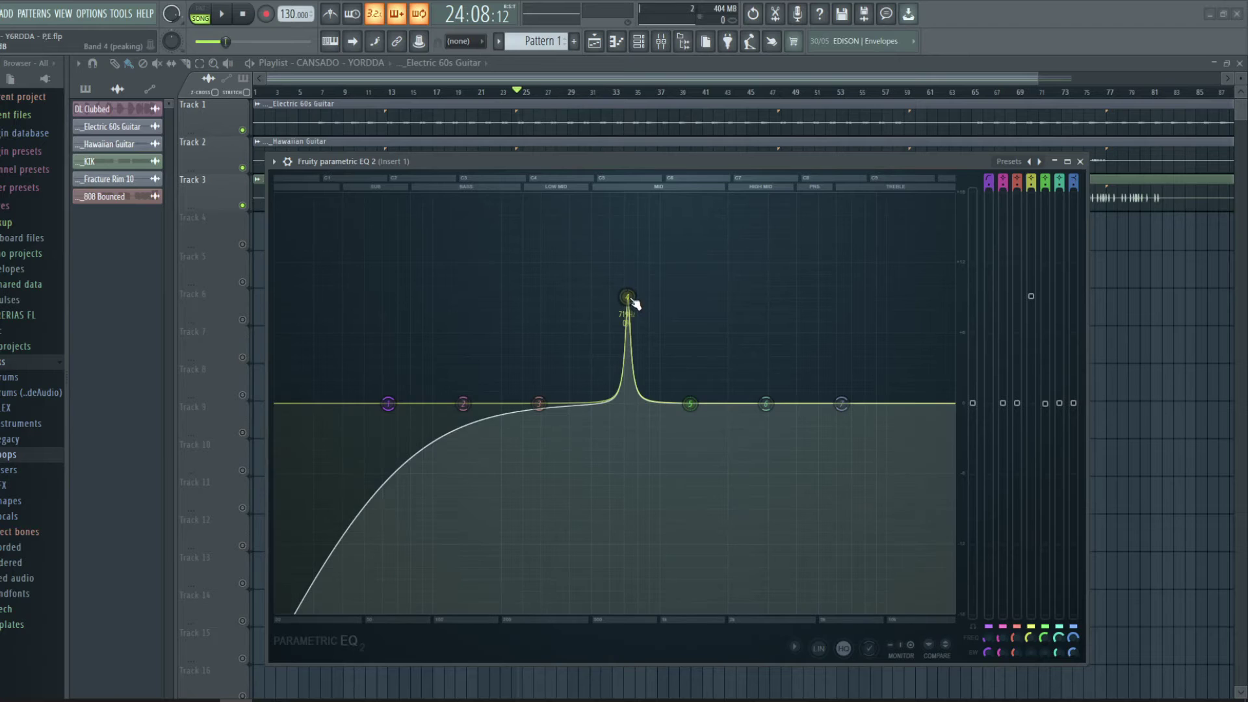
{"action": "right_click", "coordinate": [628, 298]}
{"action": "mouse_move", "coordinate": [650, 361]}
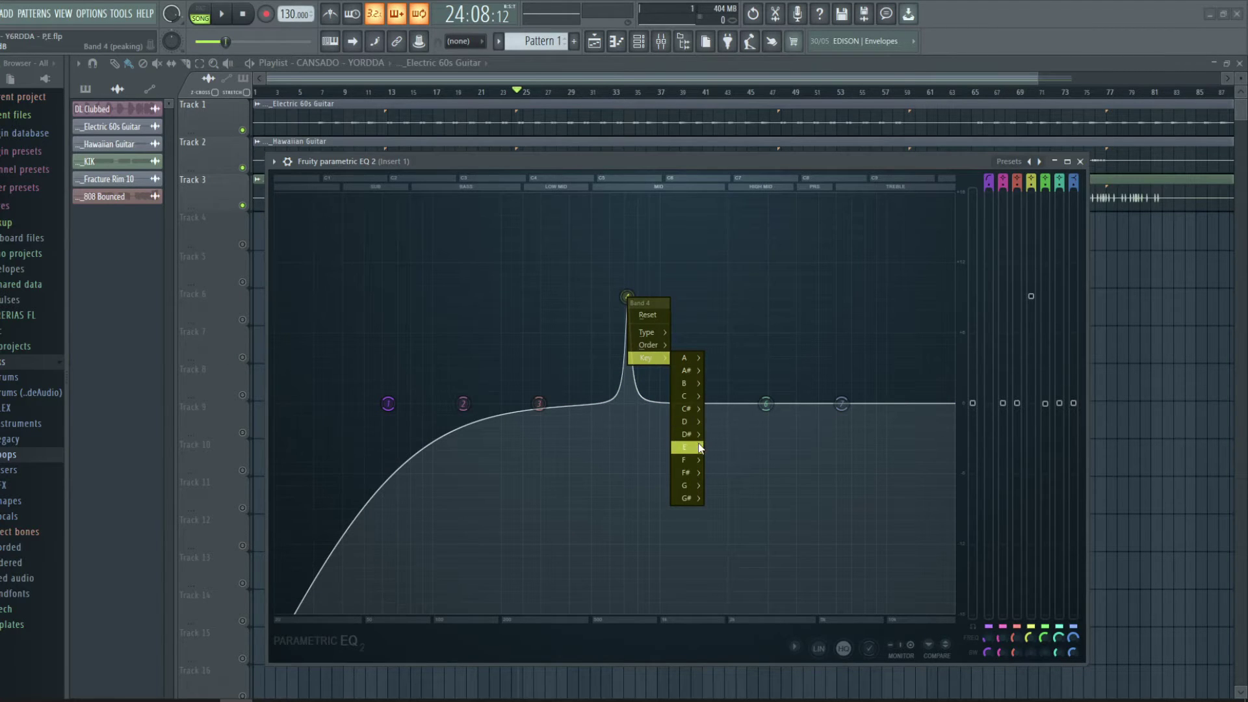
{"action": "mouse_move", "coordinate": [697, 446]}
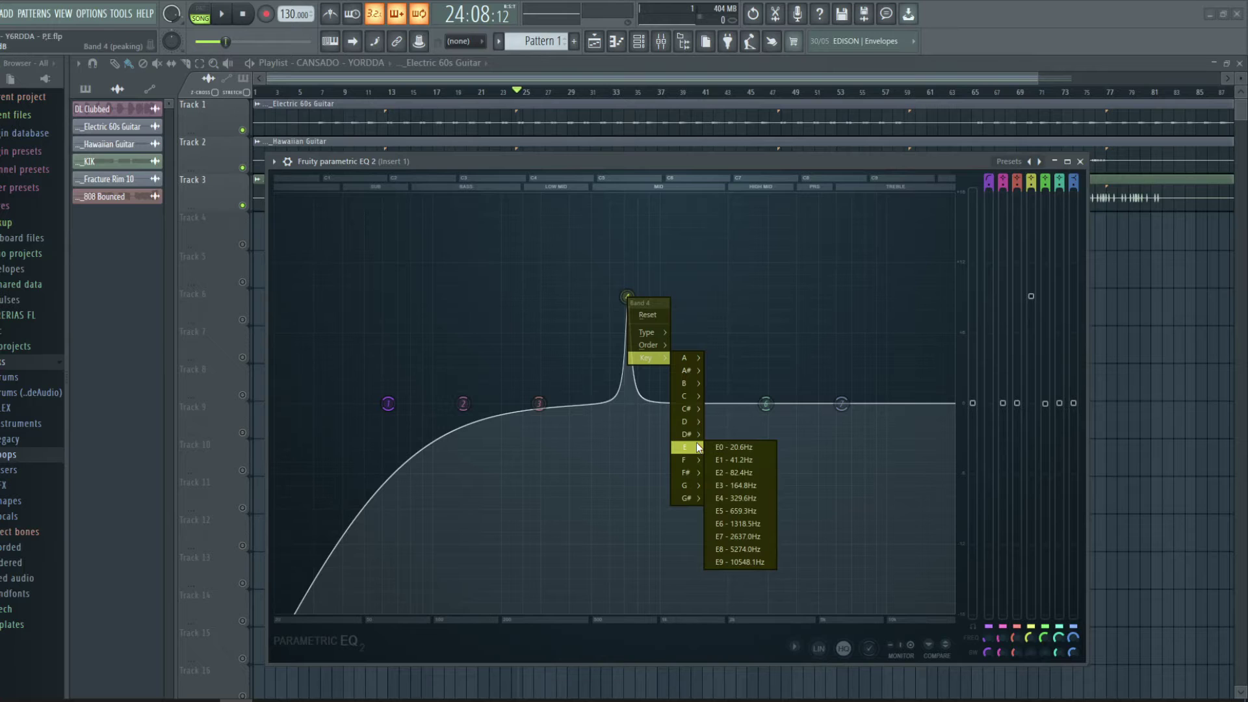
{"action": "left_click", "coordinate": [742, 537]}
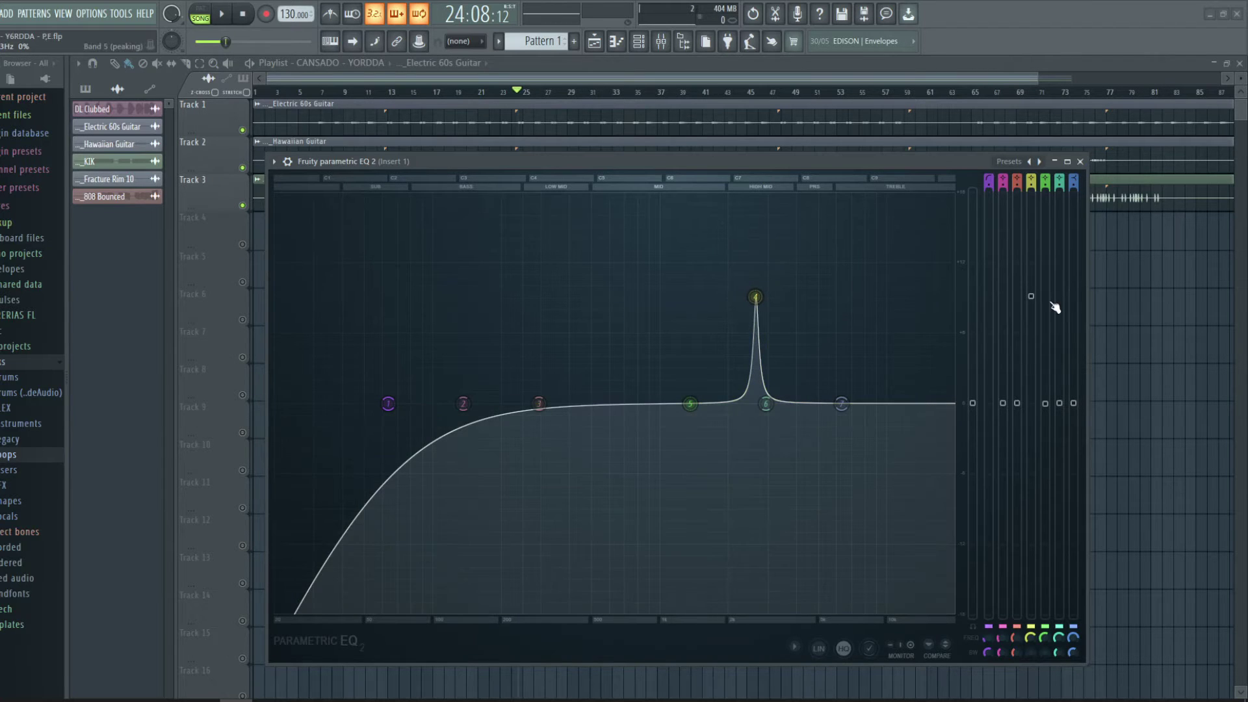
{"action": "left_click_drag", "start_coordinate": [1031, 296], "coordinate": [1032, 270]}
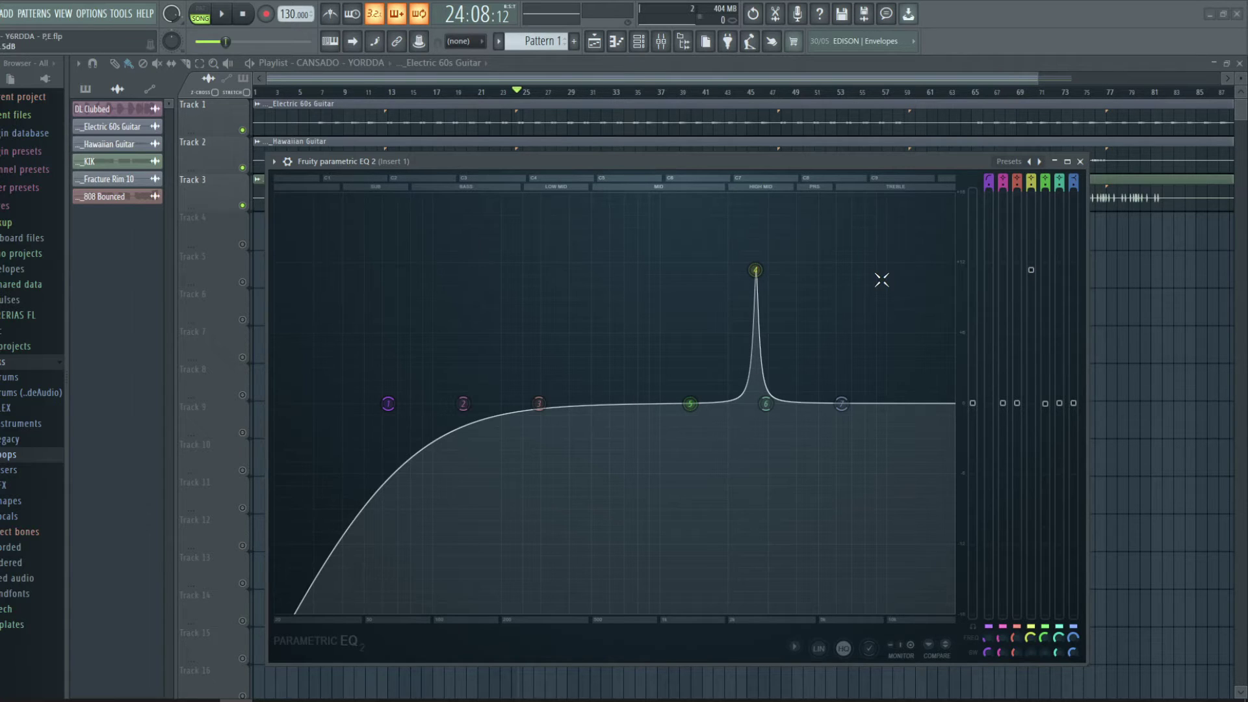
Step: Boost narrow band 5 into a peak in the mids and tune it to key G5 - 784.0Hz
{"action": "left_click_drag", "start_coordinate": [691, 404], "coordinate": [647, 296]}
{"action": "right_click", "coordinate": [649, 297]}
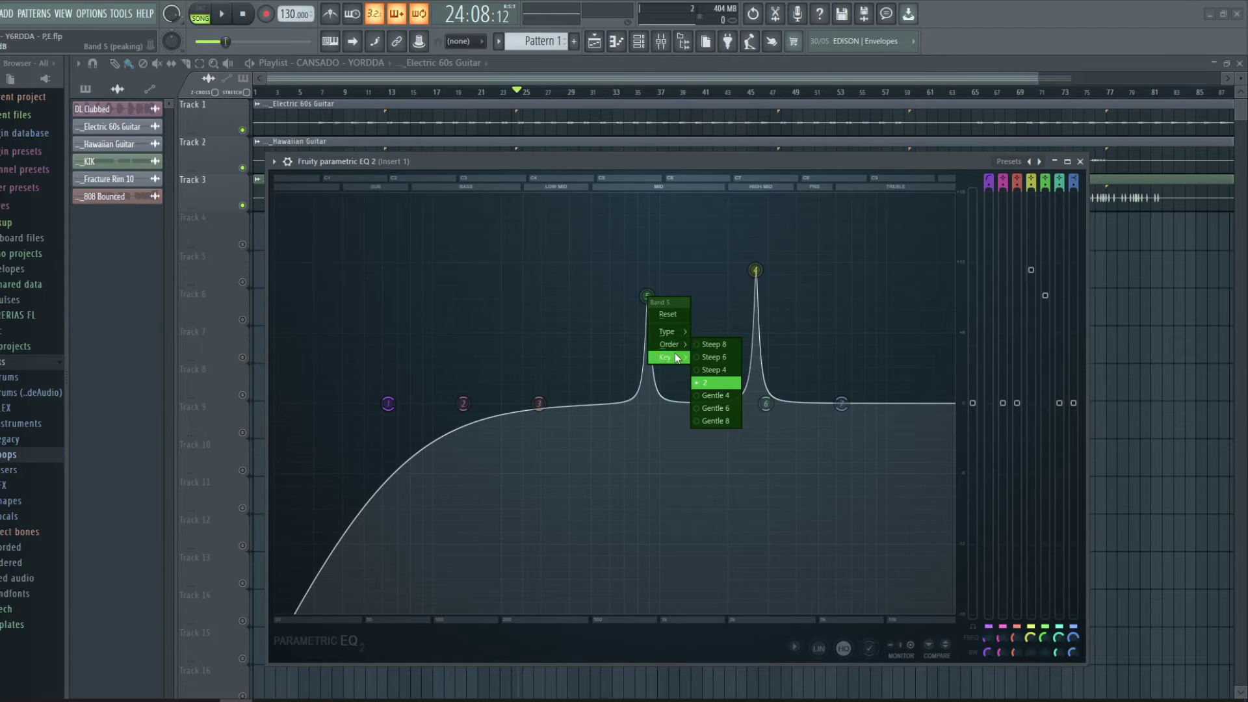
{"action": "mouse_move", "coordinate": [677, 358]}
{"action": "mouse_move", "coordinate": [708, 485]}
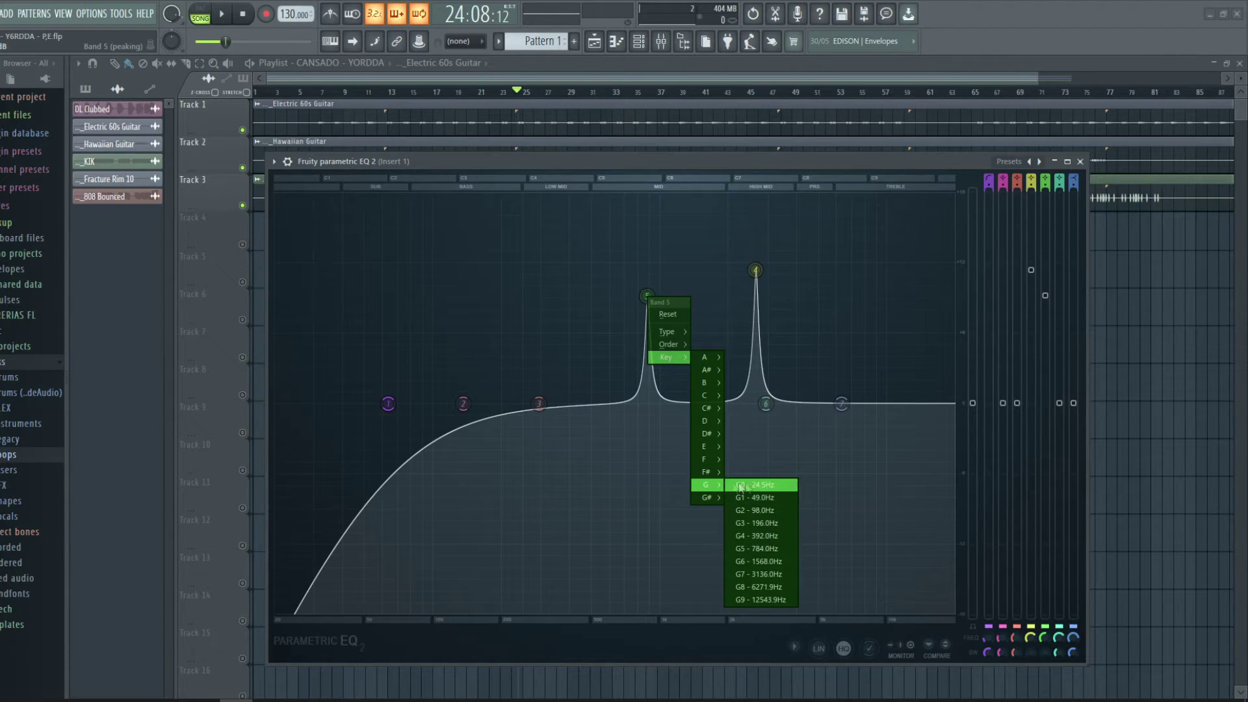
{"action": "left_click", "coordinate": [751, 550]}
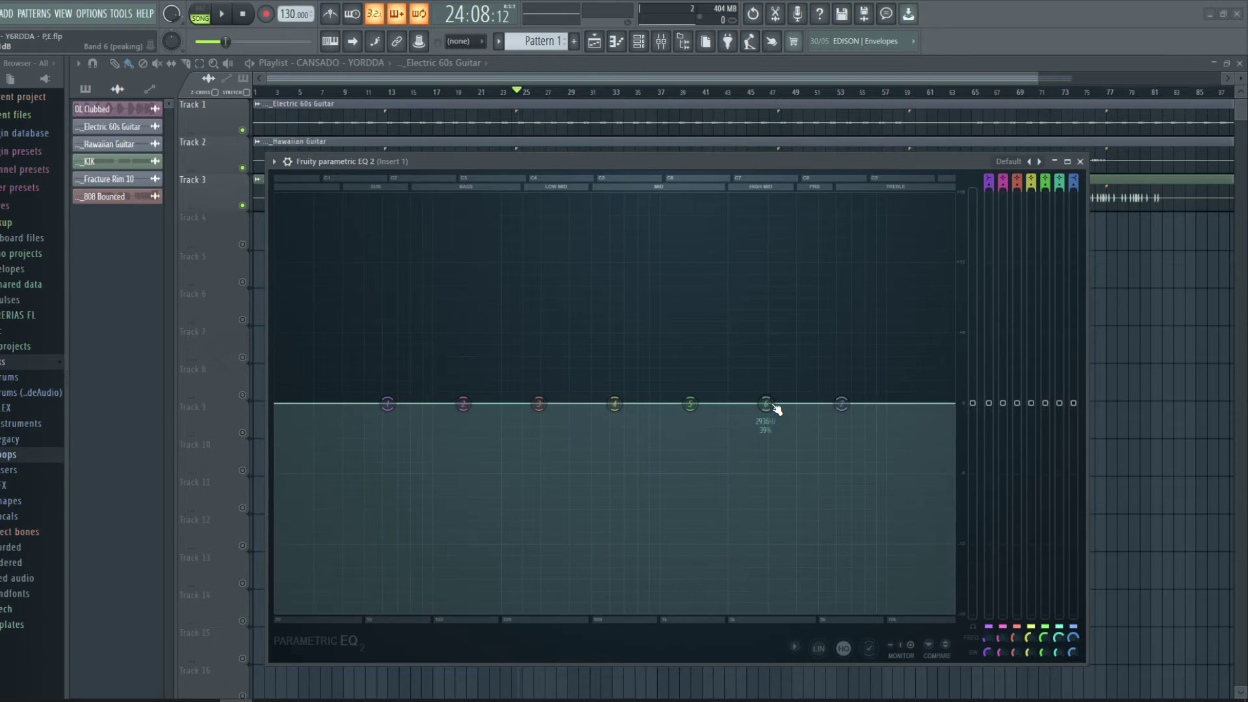
Step: Boost bands 6 and 4 into wide peaks, cut band 5 between them during playback, and stop playback
{"action": "left_click_drag", "start_coordinate": [766, 404], "coordinate": [809, 298]}
{"action": "left_click_drag", "start_coordinate": [613, 404], "coordinate": [573, 297]}
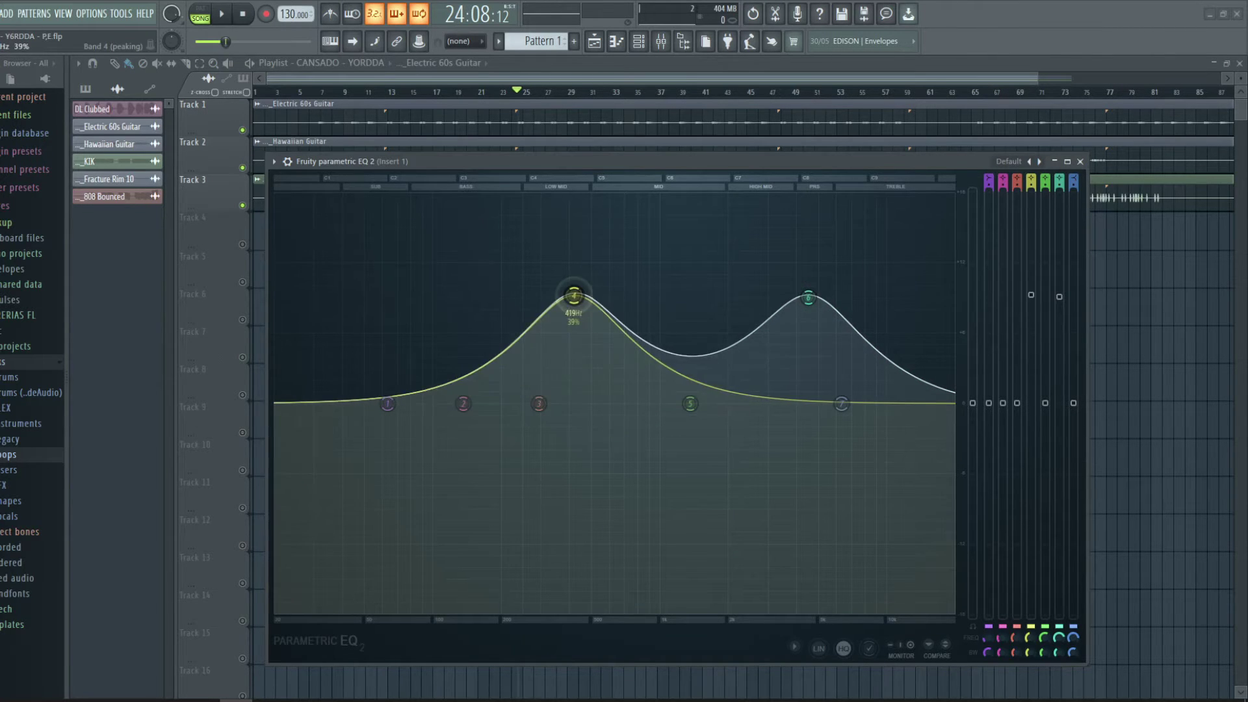
{"action": "key", "text": "space"}
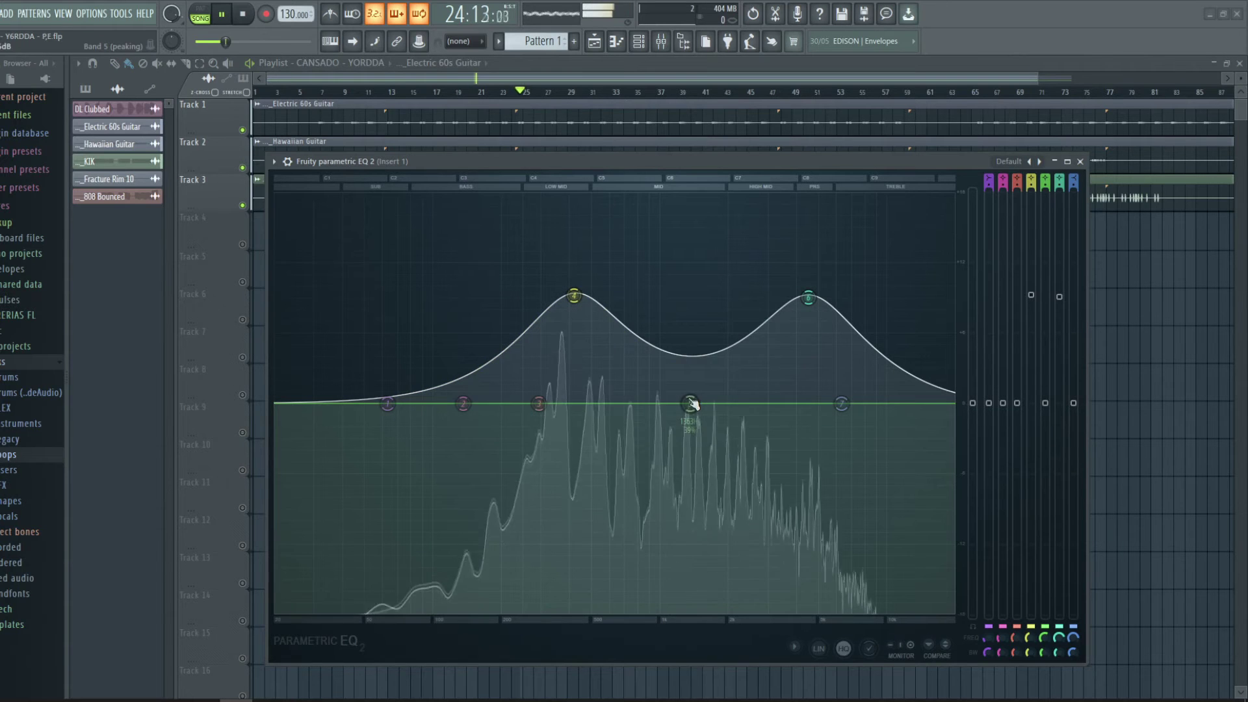
{"action": "left_click_drag", "start_coordinate": [691, 404], "coordinate": [688, 485]}
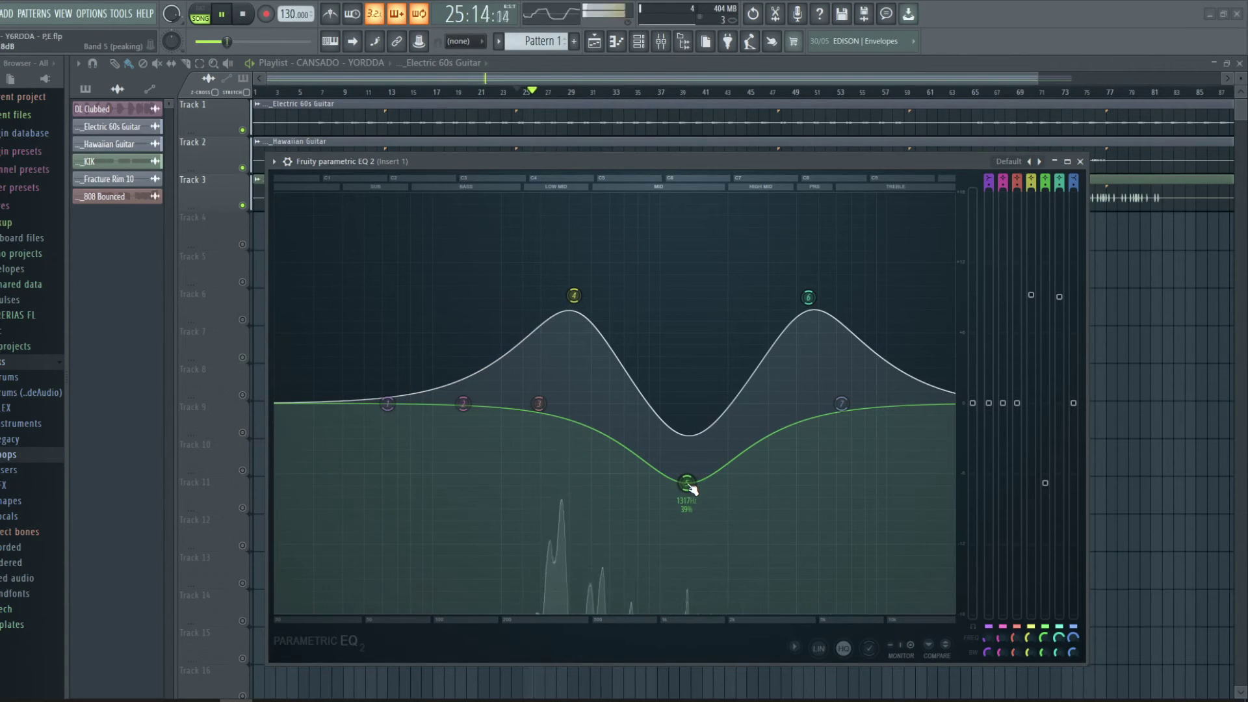
{"action": "key", "text": "space"}
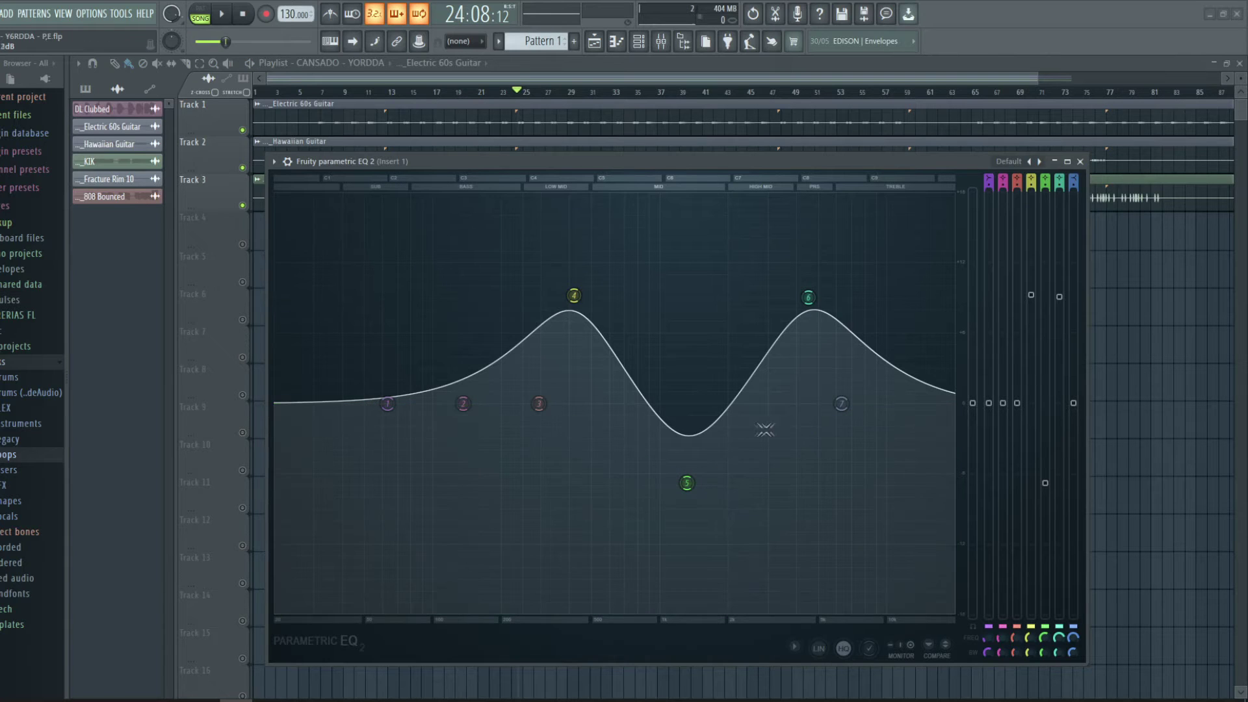
Step: Switch to the spare EQ state and build a curve with band 4 boosted in the bass and band 5 deeply cut, briefly playing the result
{"action": "left_click", "coordinate": [950, 648]}
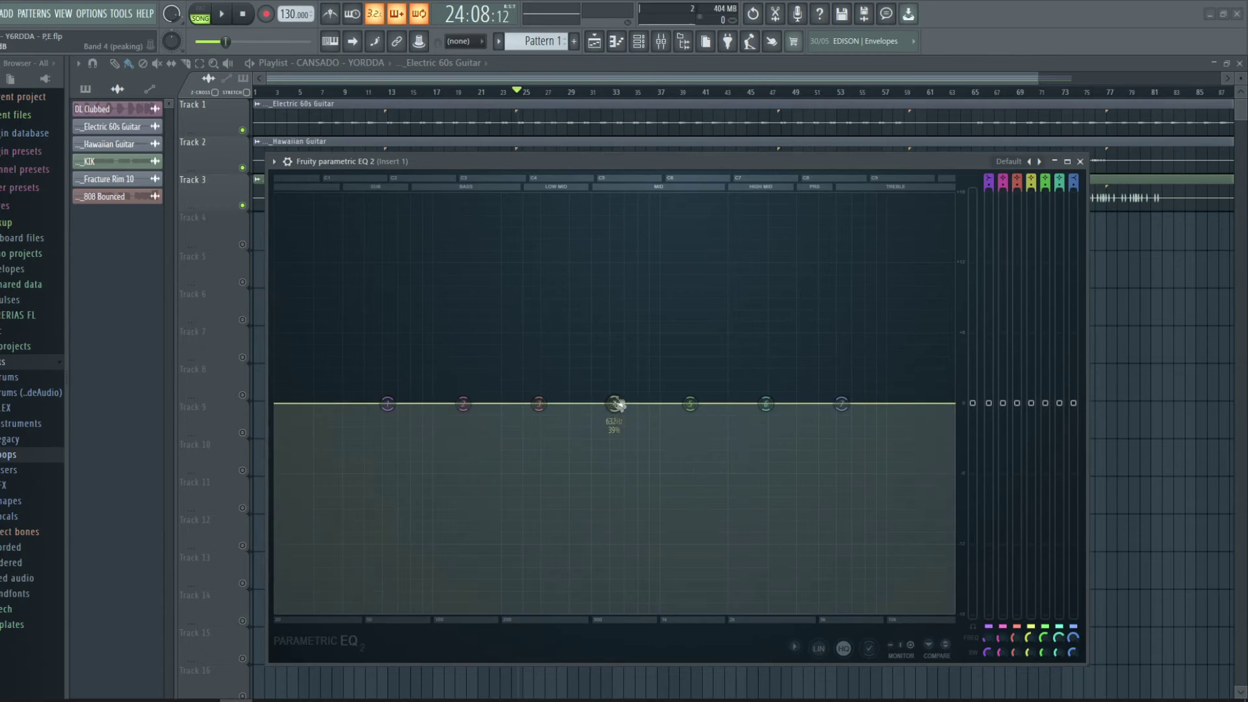
{"action": "left_click_drag", "start_coordinate": [615, 404], "coordinate": [485, 301]}
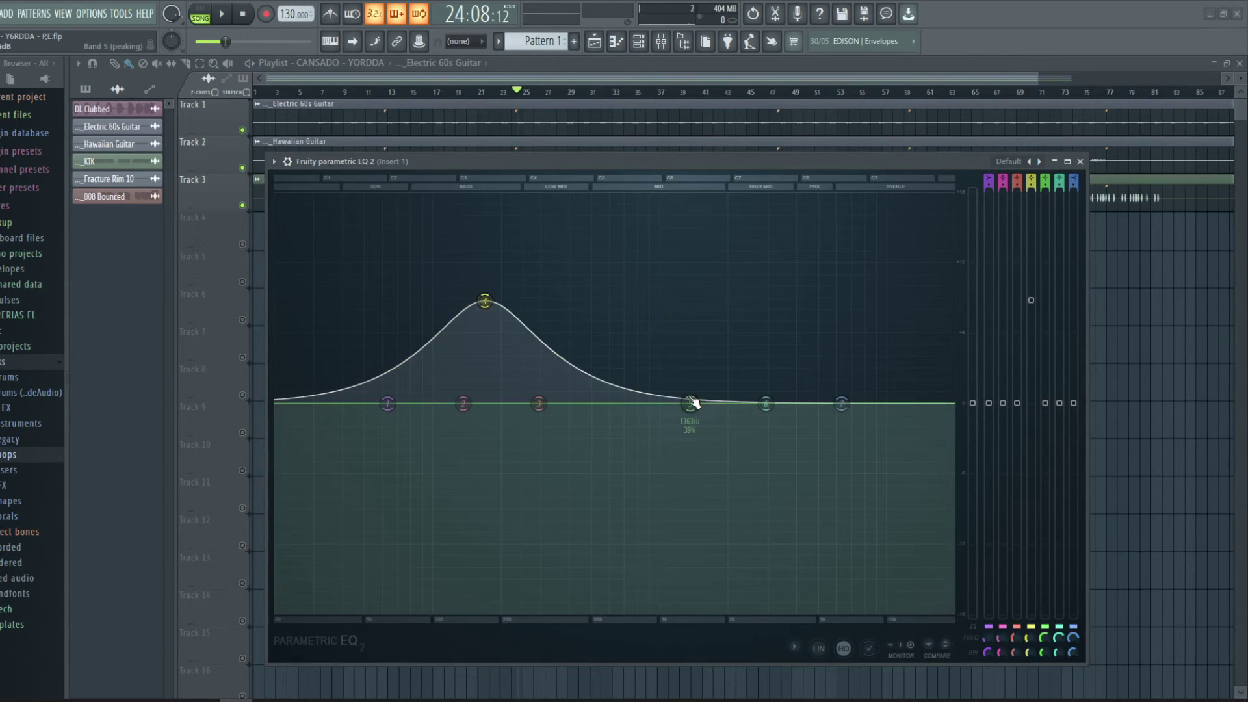
{"action": "left_click_drag", "start_coordinate": [690, 404], "coordinate": [643, 544]}
{"action": "key", "text": "space"}
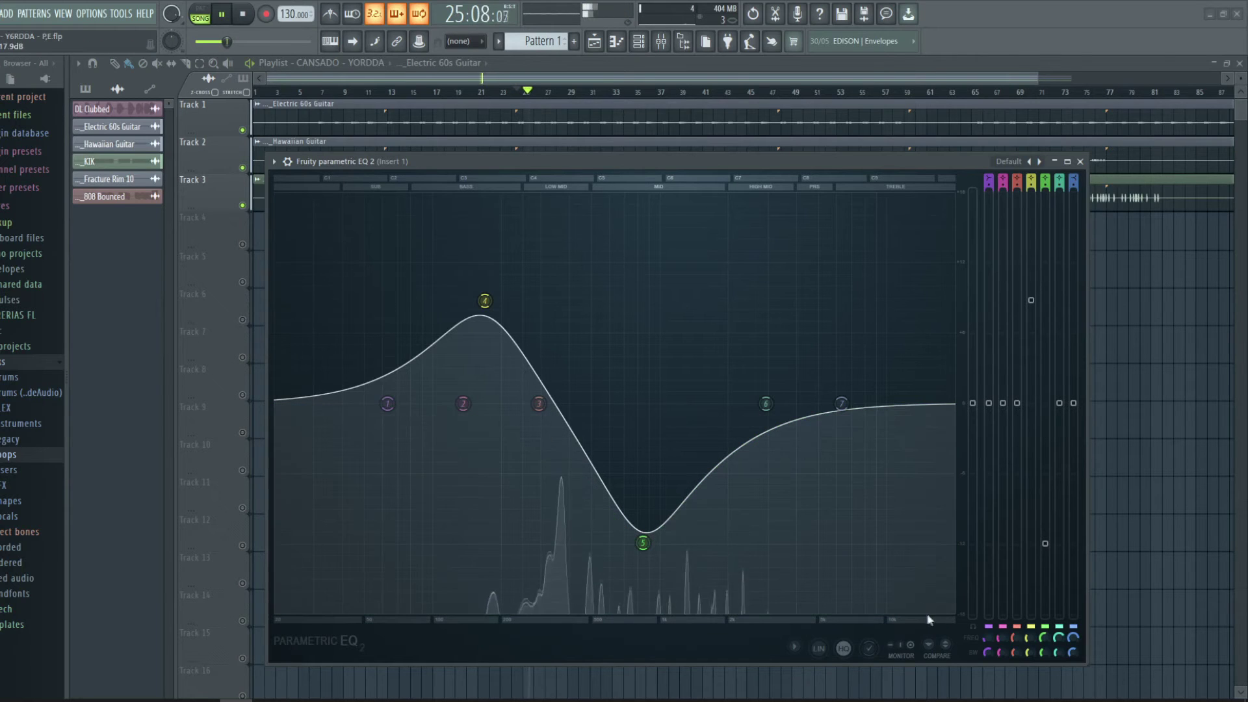
{"action": "key", "text": "space"}
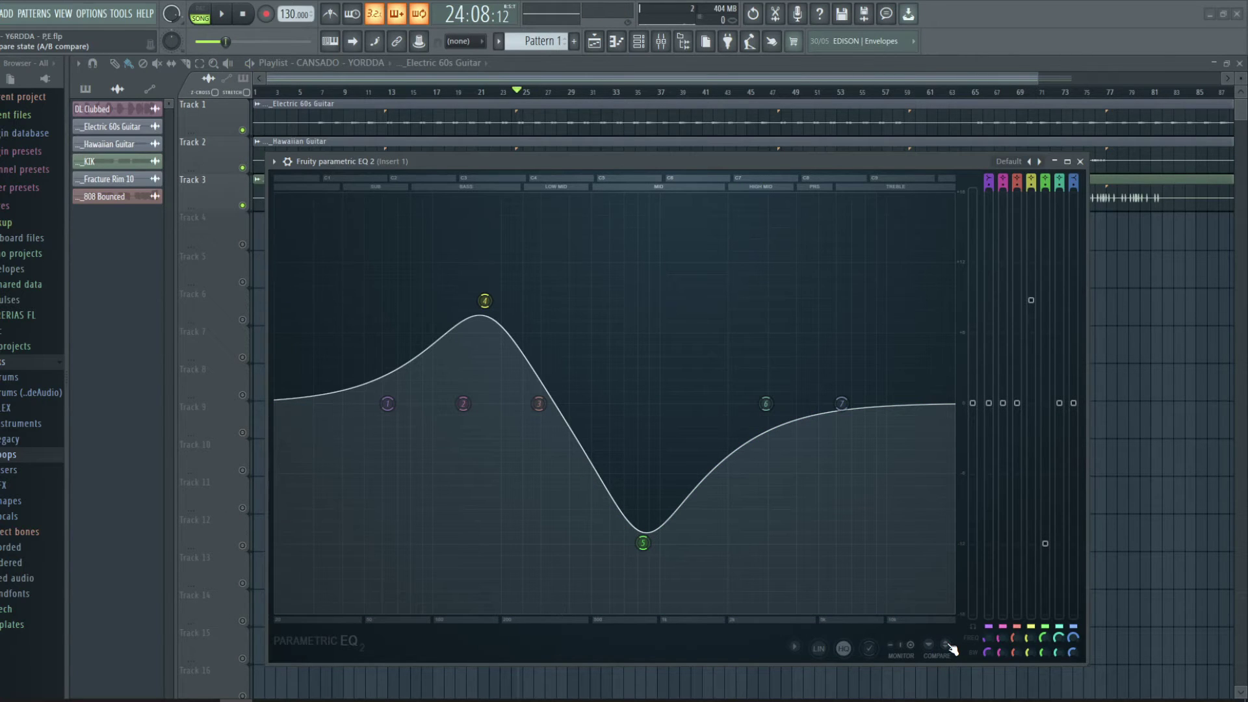
Step: Compare the two stored EQ states by flipping between them with the guitar playing and stopped
{"action": "left_click", "coordinate": [953, 649]}
{"action": "key", "text": "space"}
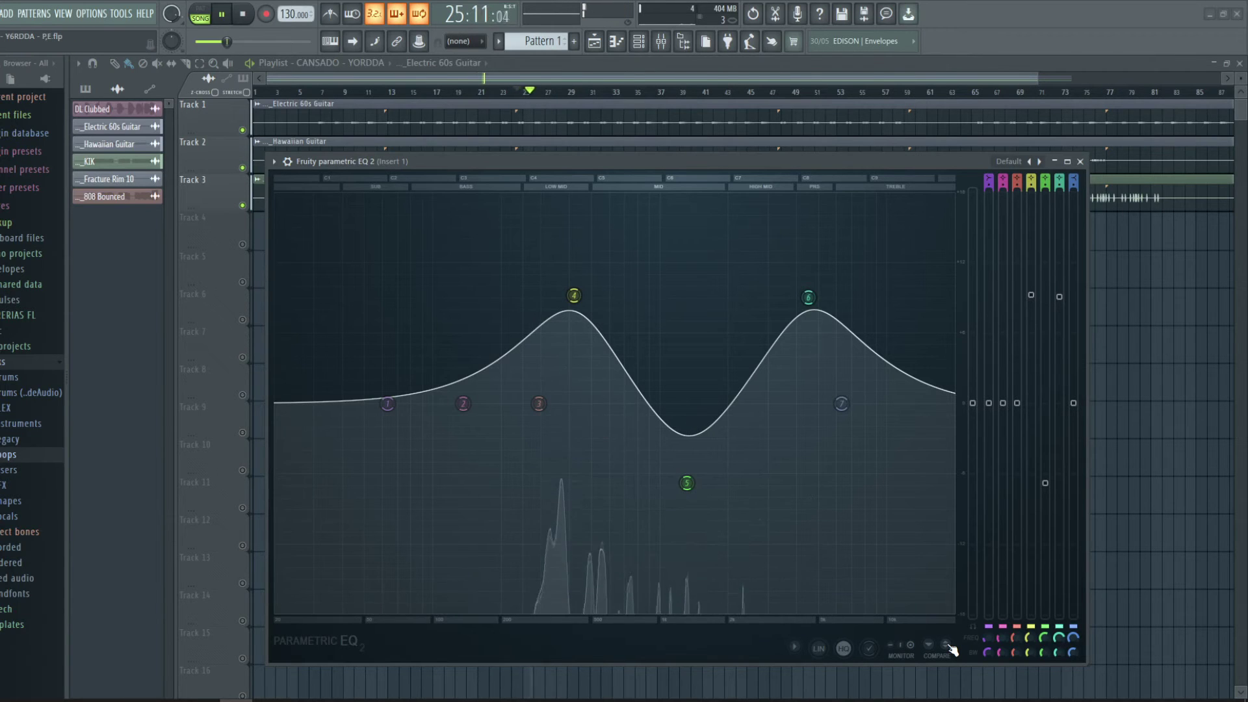
{"action": "left_click", "coordinate": [953, 649]}
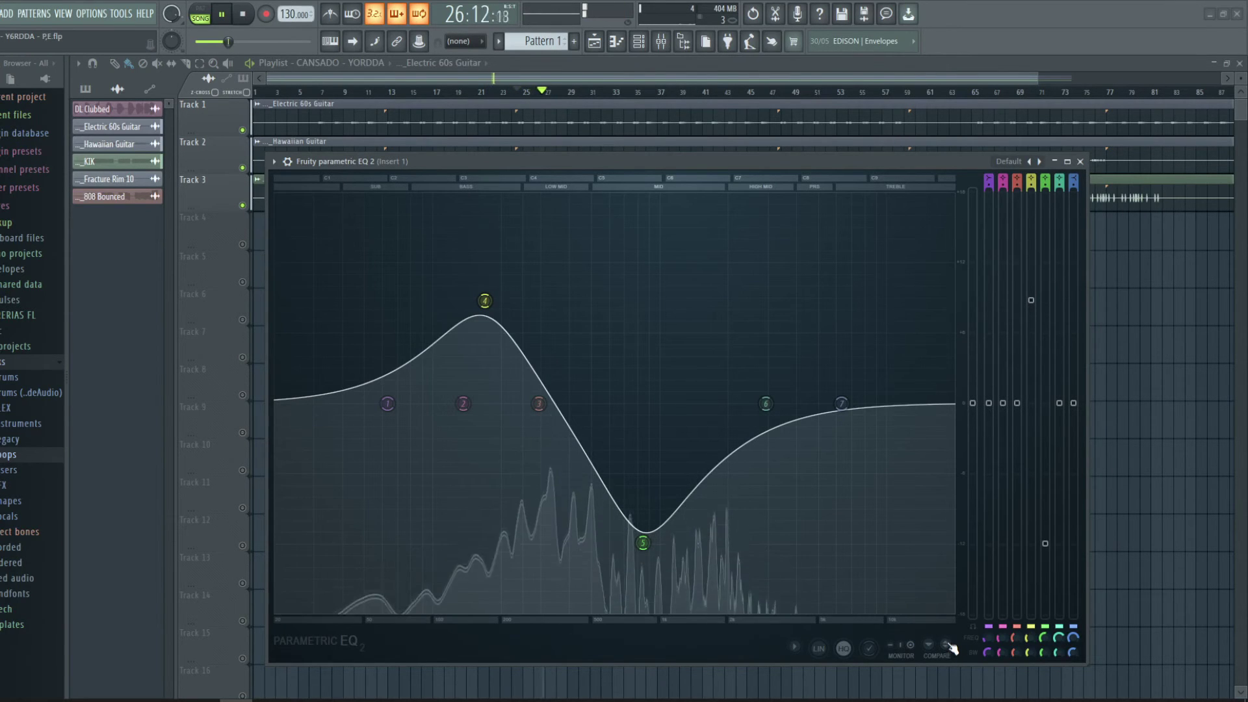
{"action": "key", "text": "space"}
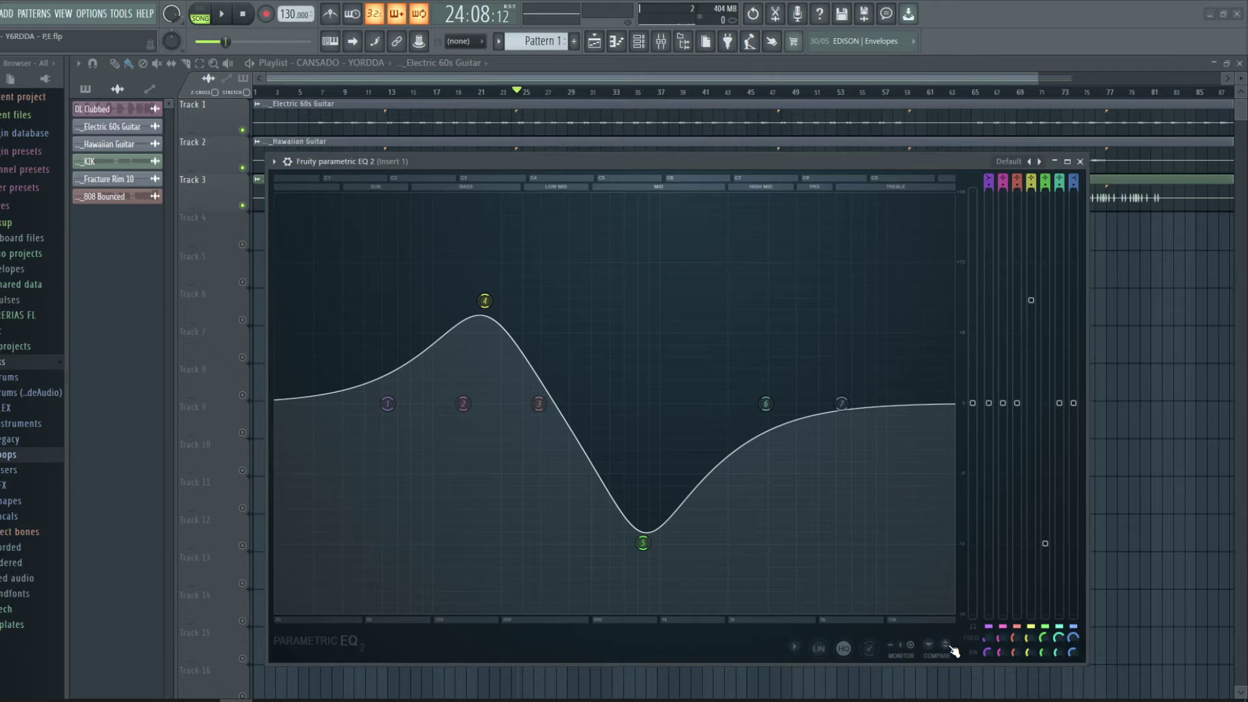
{"action": "left_click", "coordinate": [952, 649]}
{"action": "key", "text": "space"}
{"action": "left_click", "coordinate": [952, 649]}
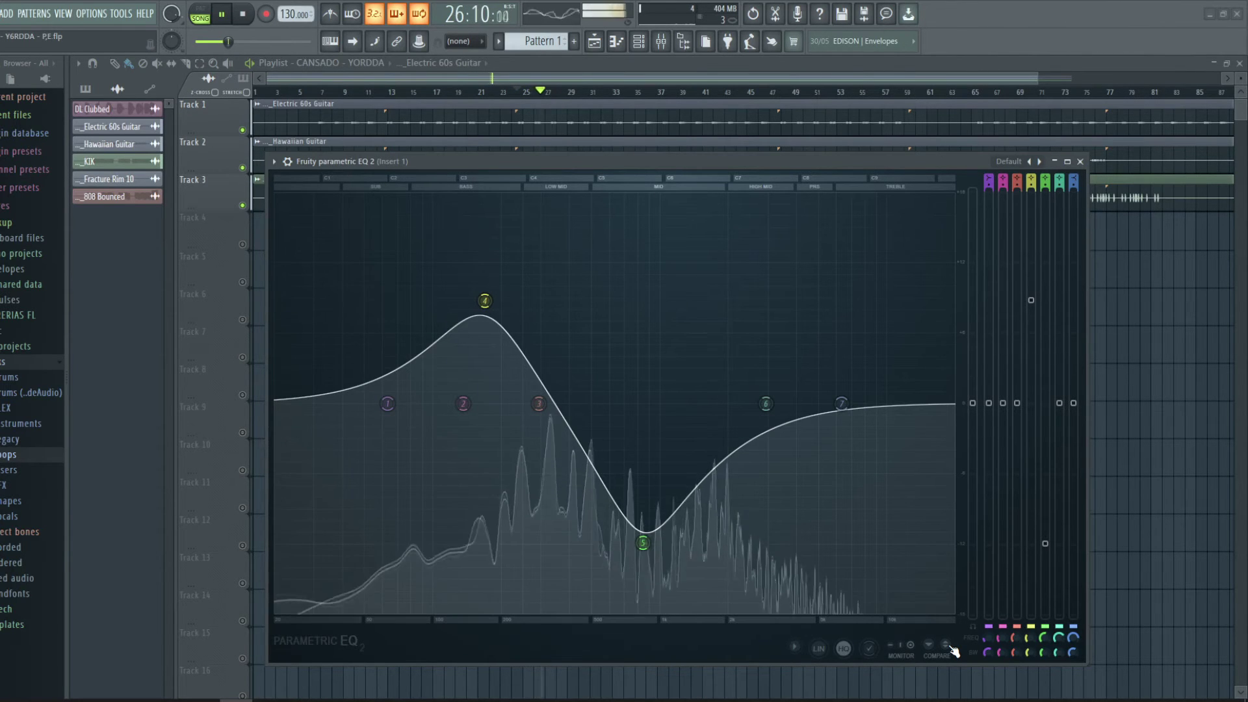
{"action": "key", "text": "space"}
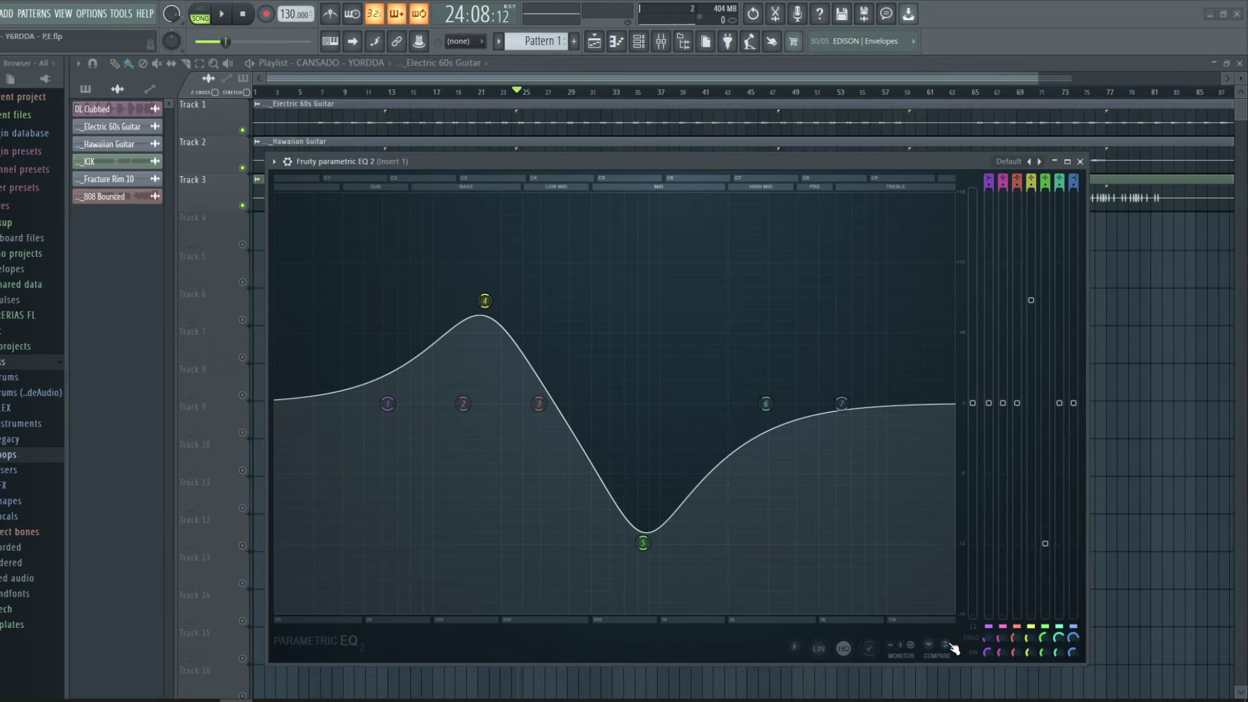
{"action": "left_click", "coordinate": [953, 649]}
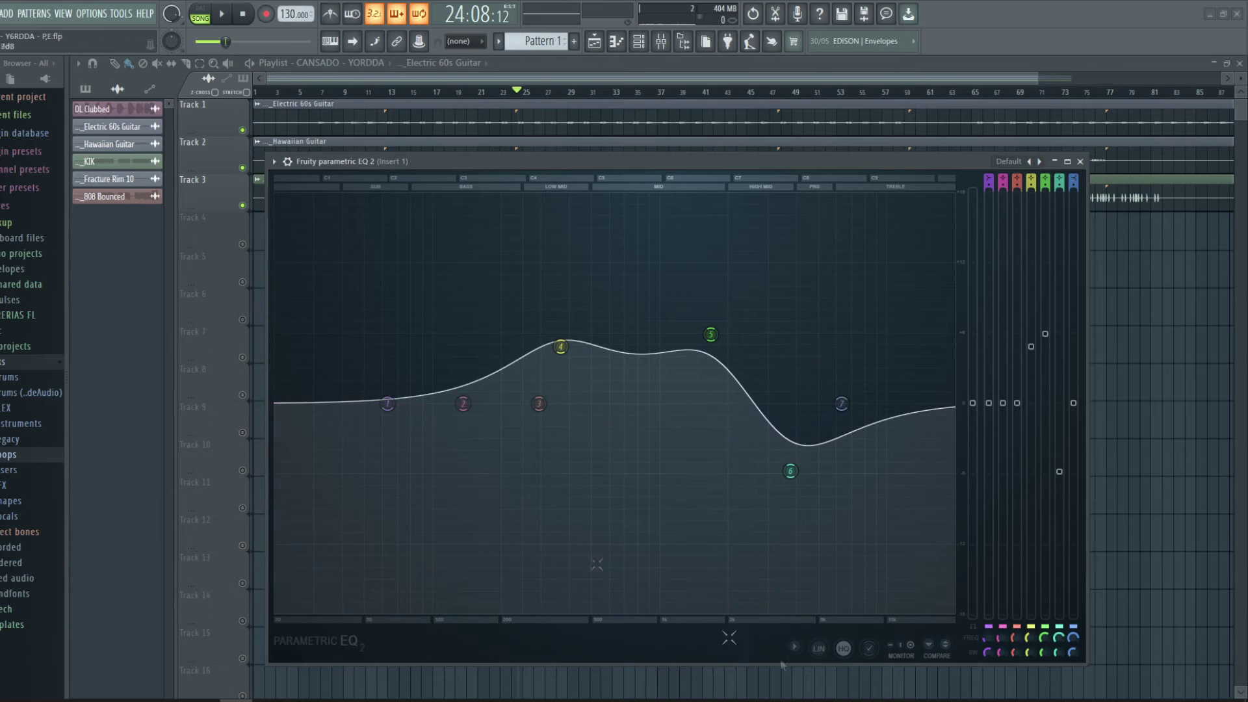
{"action": "key", "text": "space"}
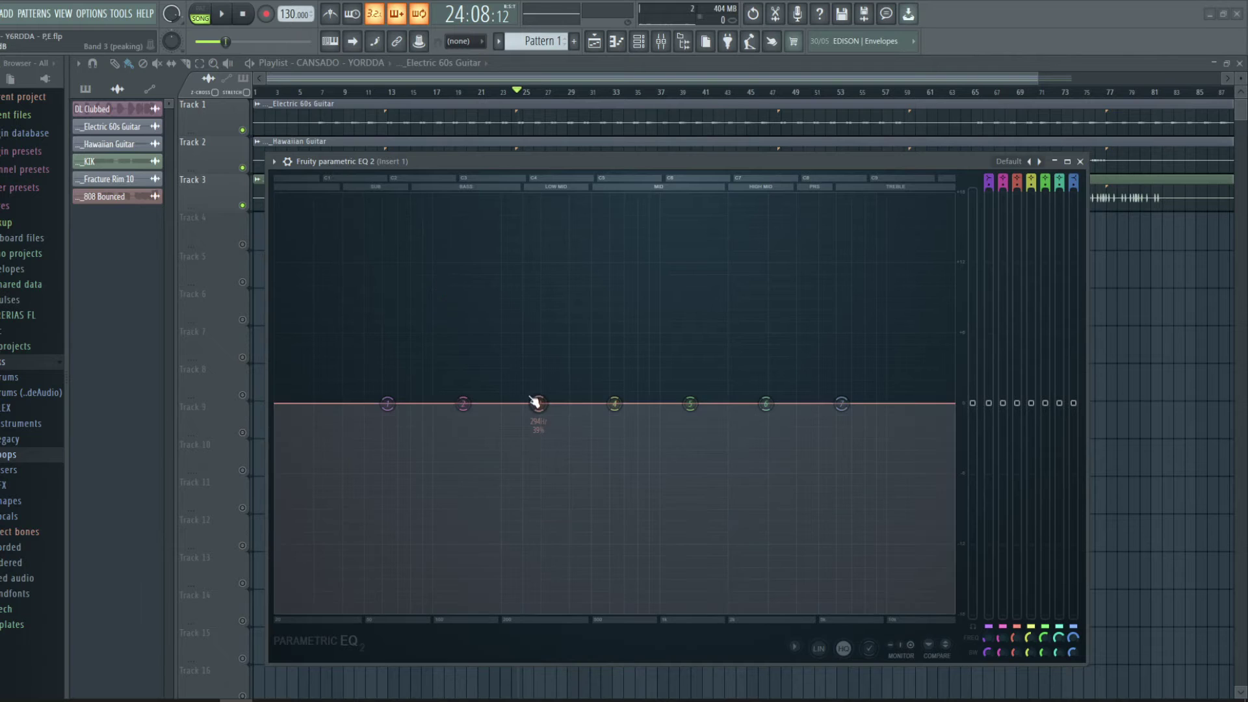
Step: Boost band 3, move it from the treble to the bass while it is disabled, and re-enable it with a smaller boost
{"action": "left_click_drag", "start_coordinate": [539, 403], "coordinate": [852, 324]}
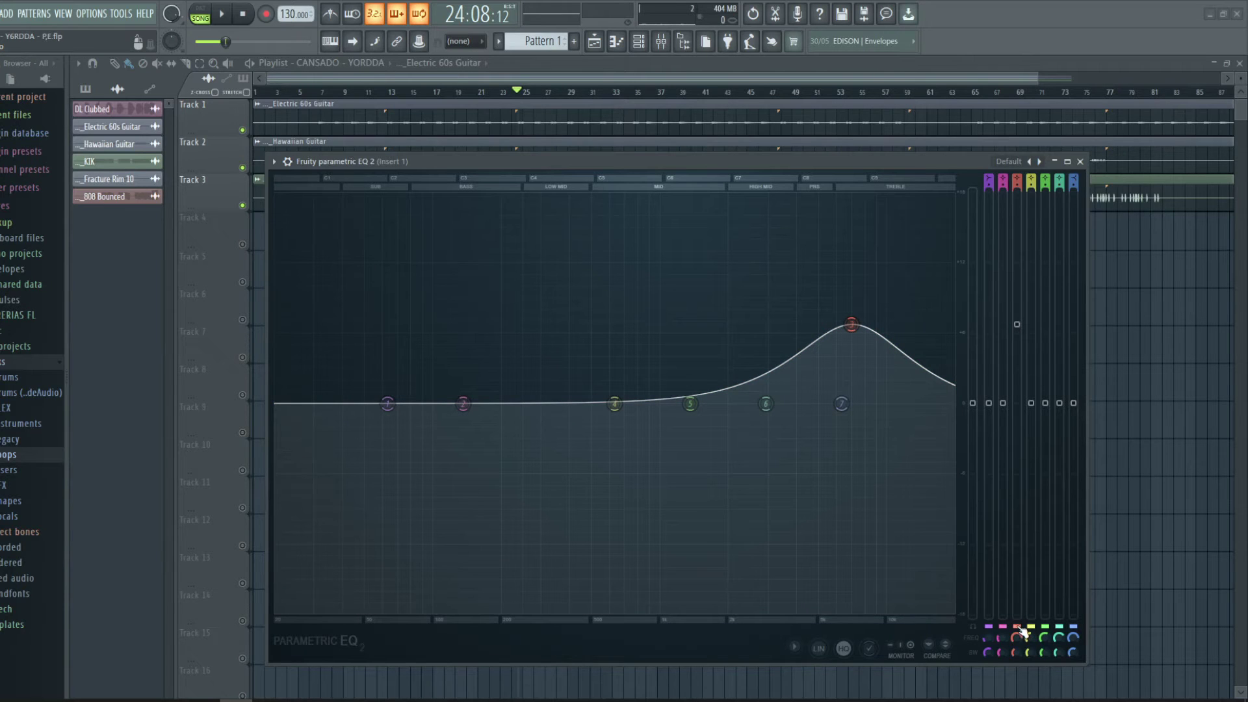
{"action": "left_click", "coordinate": [1019, 628]}
{"action": "left_click_drag", "start_coordinate": [851, 324], "coordinate": [612, 338]}
{"action": "left_click_drag", "start_coordinate": [439, 364], "coordinate": [405, 290]}
{"action": "left_click", "coordinate": [1024, 629]}
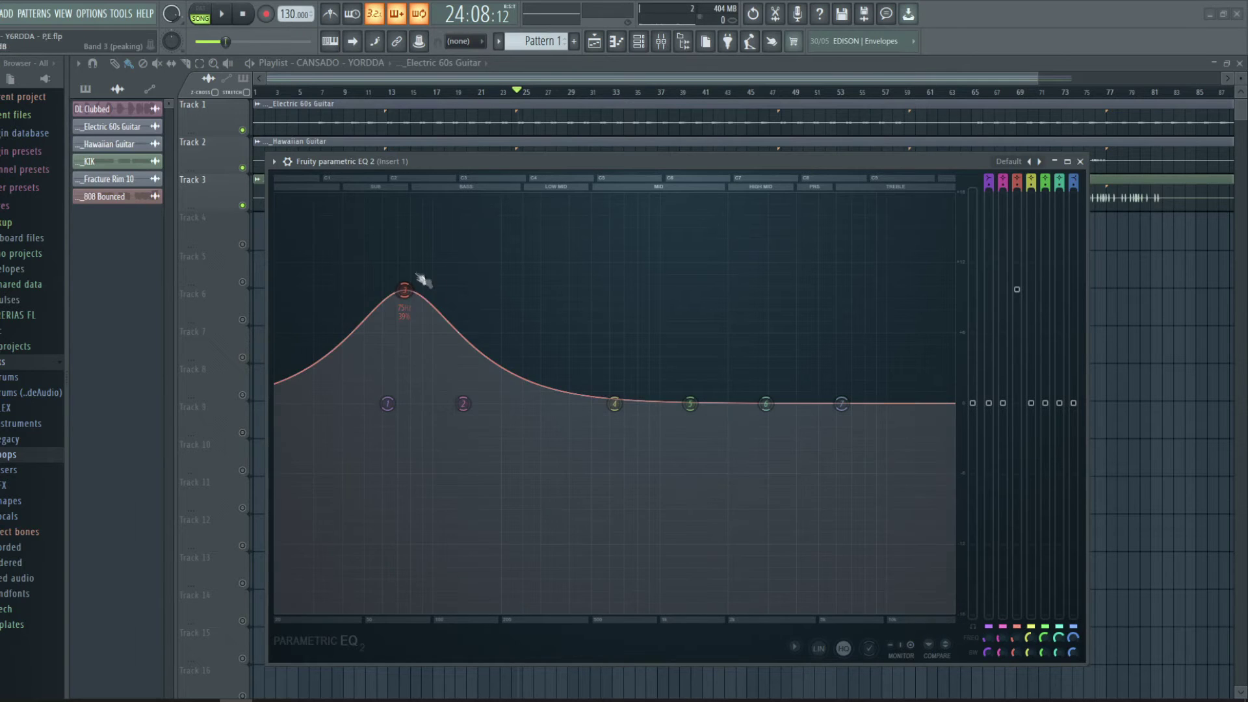
{"action": "left_click_drag", "start_coordinate": [404, 290], "coordinate": [422, 365]}
Step: Boost band 4, move it into the treble while disabled, and re-enable it at about 2421 Hz
{"action": "left_click_drag", "start_coordinate": [614, 404], "coordinate": [614, 342]}
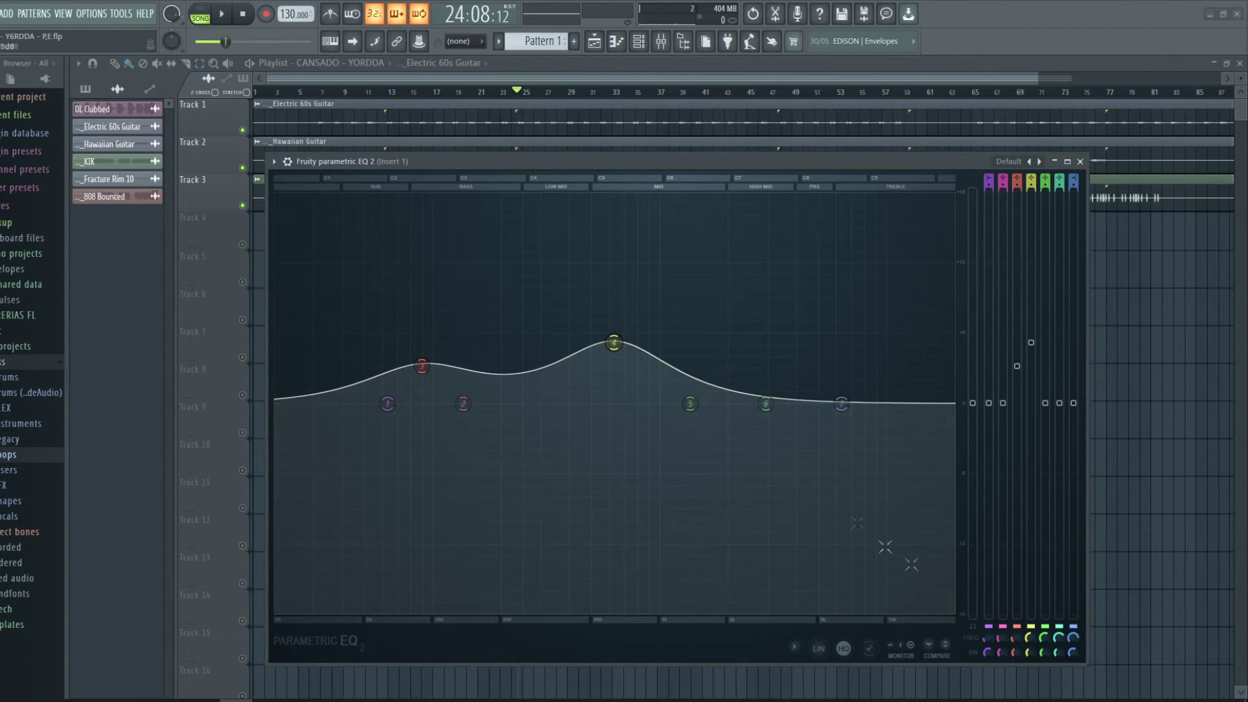
{"action": "left_click", "coordinate": [1037, 631]}
{"action": "left_click_drag", "start_coordinate": [614, 342], "coordinate": [901, 356]}
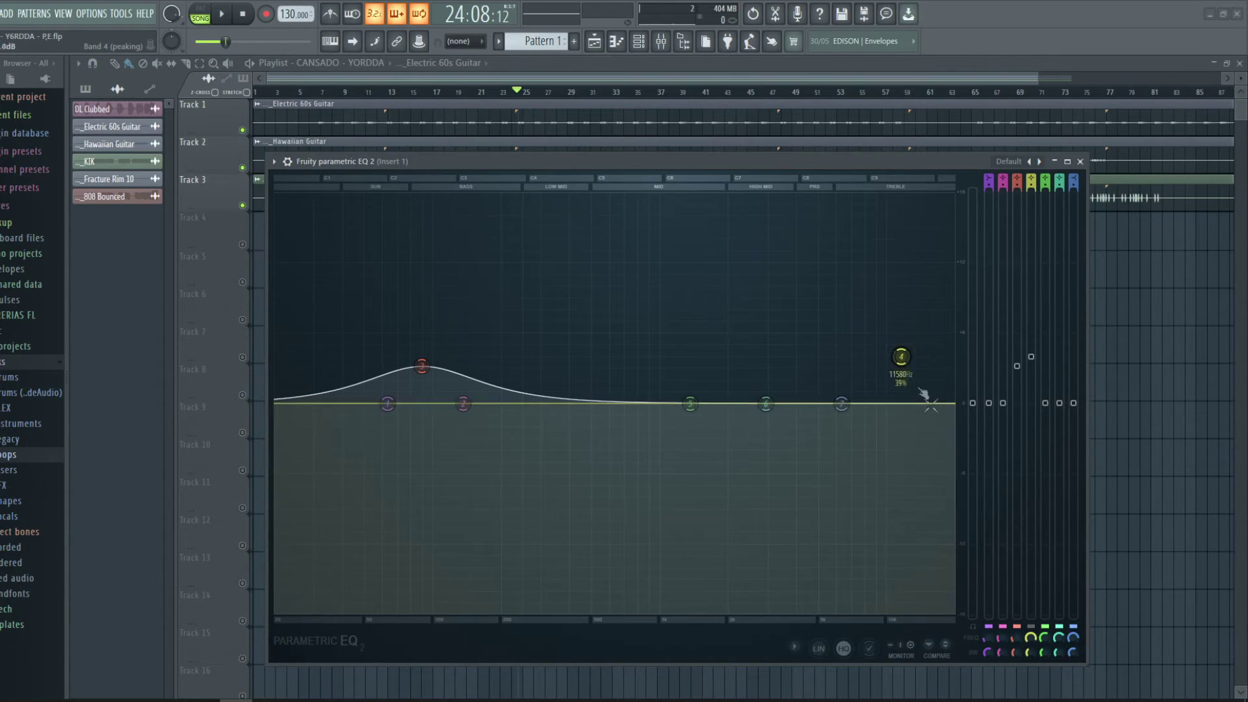
{"action": "left_click", "coordinate": [1039, 632]}
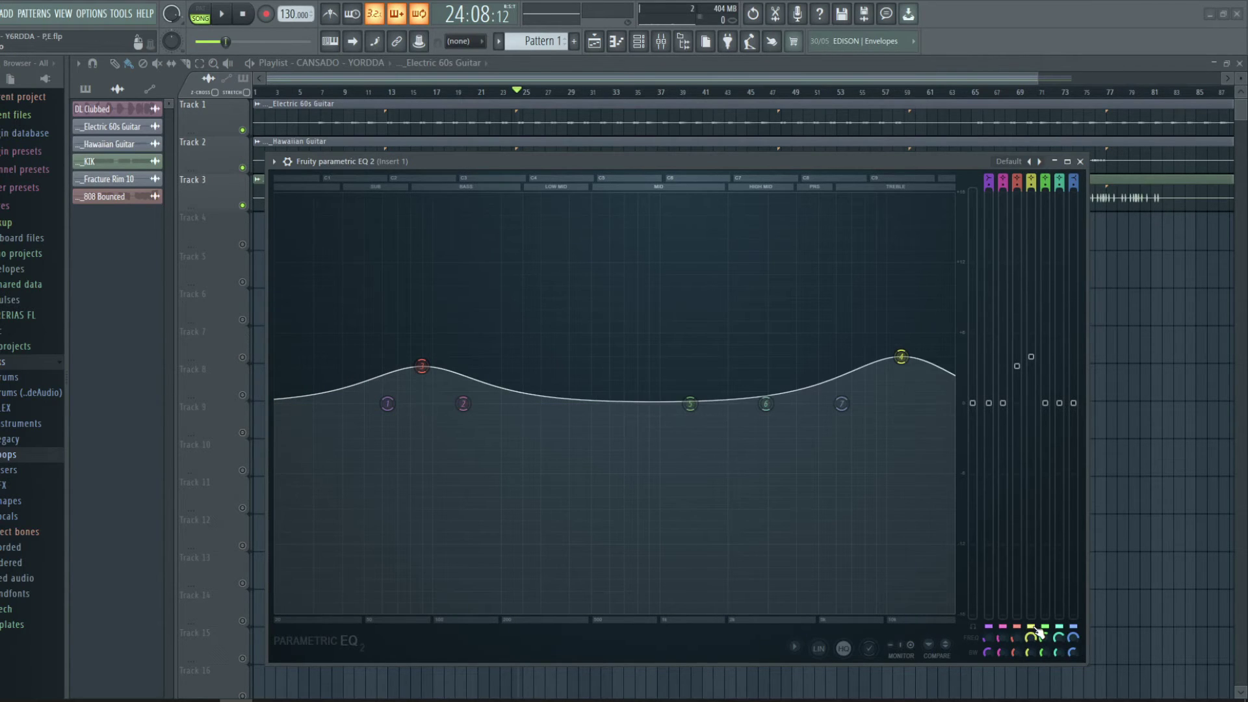
{"action": "left_click_drag", "start_coordinate": [901, 356], "coordinate": [751, 347]}
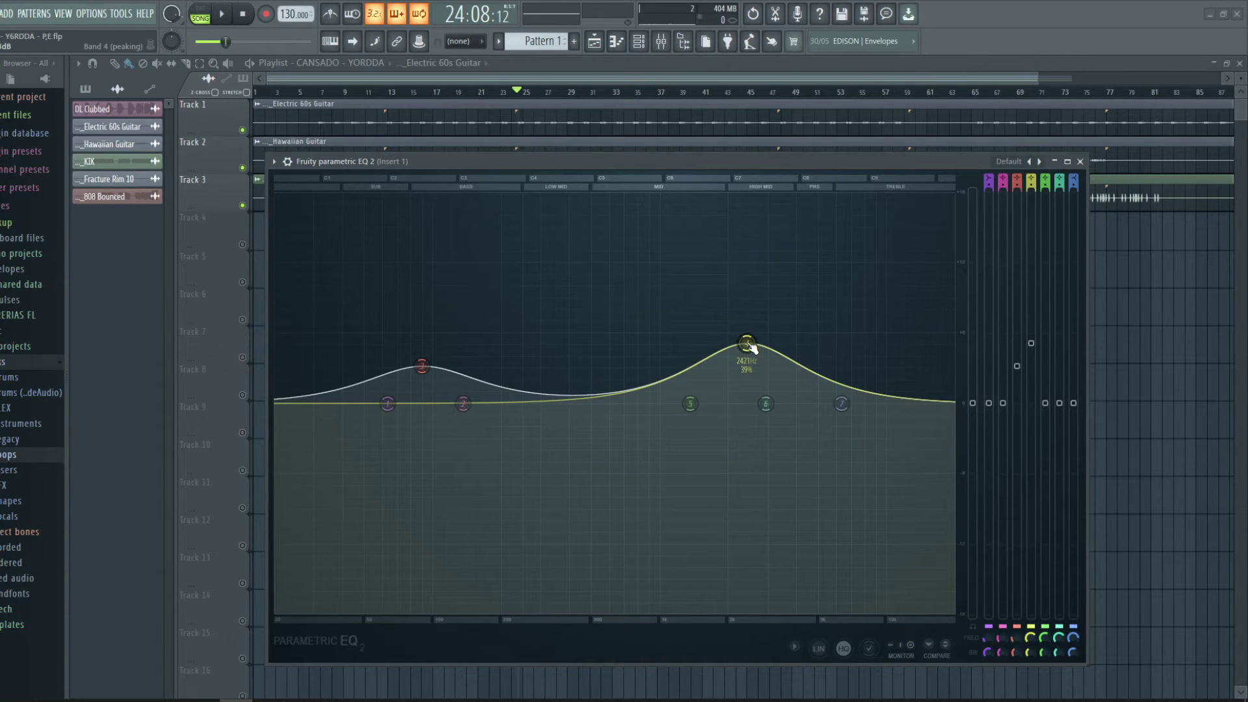
Step: Play the guitar and try the spectrum monitor's input and off modes
{"action": "key", "text": "space"}
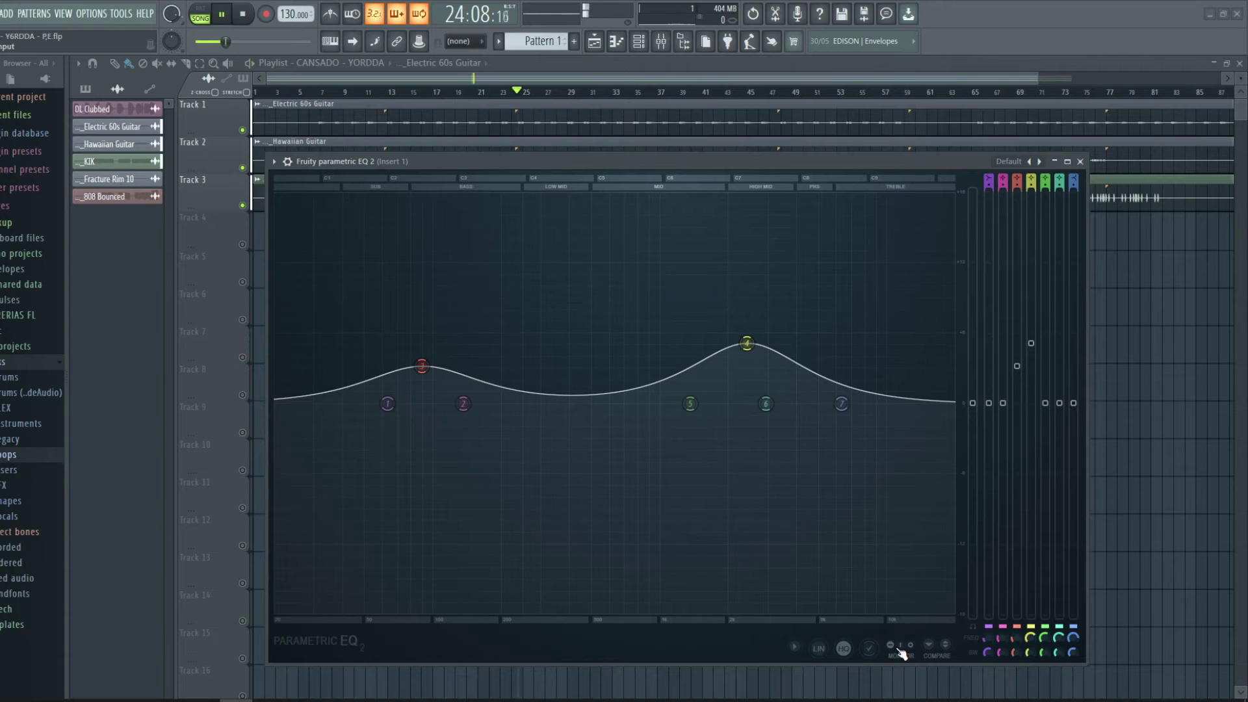
{"action": "left_click", "coordinate": [902, 645]}
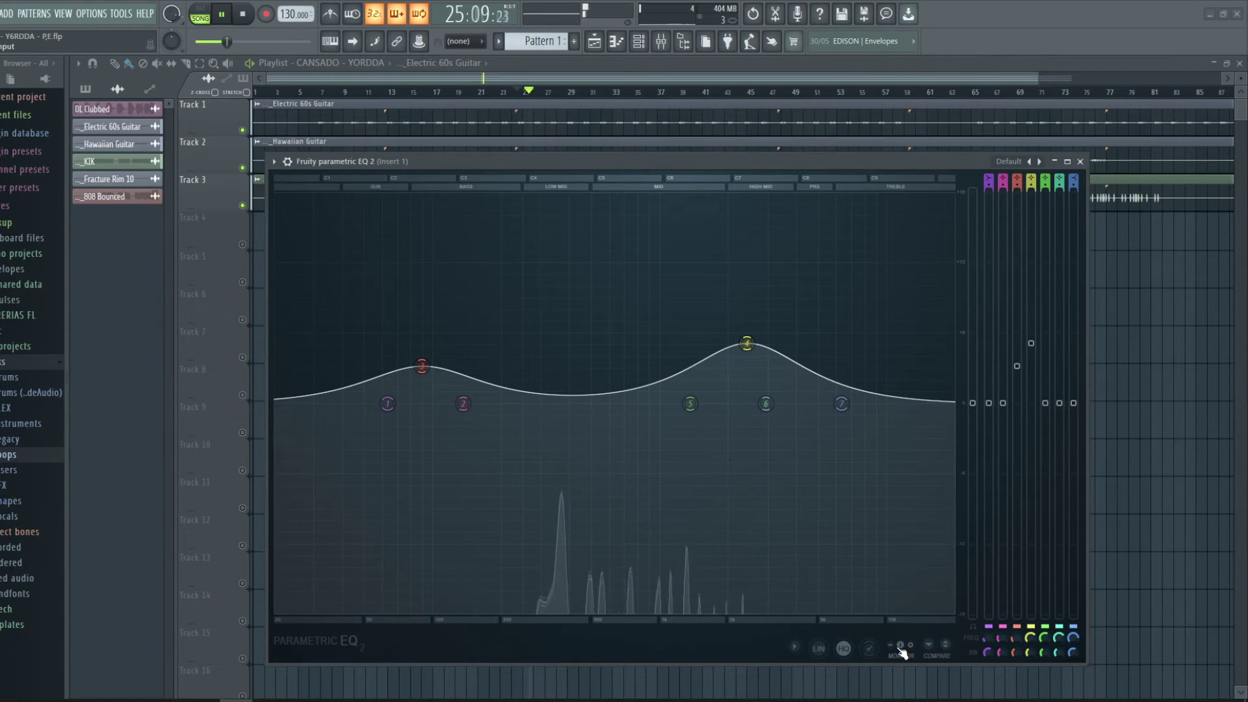
{"action": "left_click", "coordinate": [894, 649]}
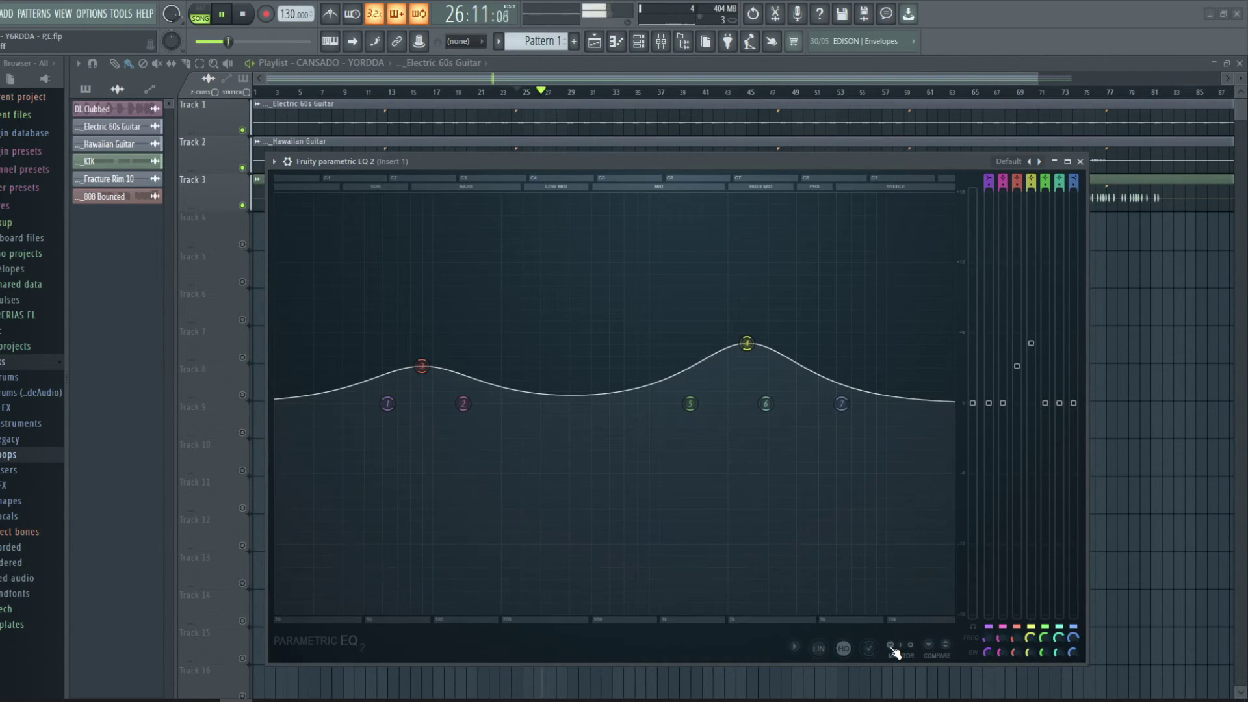
{"action": "left_click", "coordinate": [894, 649]}
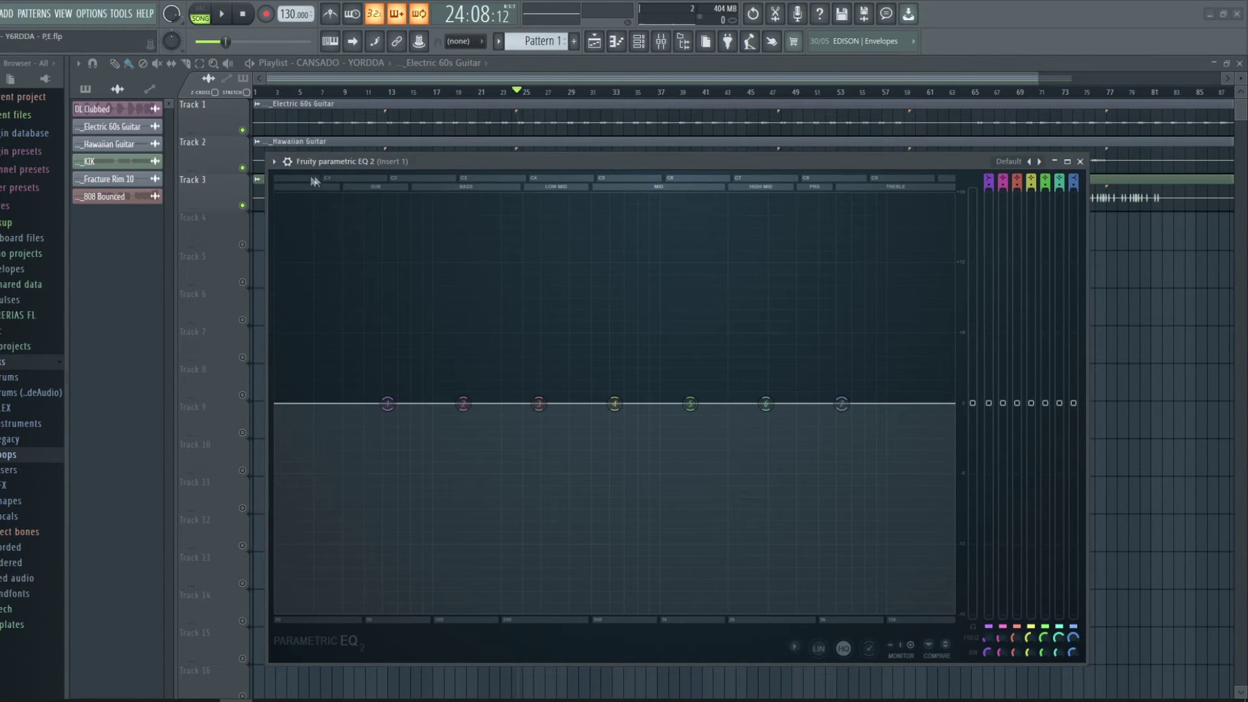
Step: Load the 20Hz + 18kHz cut preset into the EQ
{"action": "left_click", "coordinate": [276, 164]}
{"action": "mouse_move", "coordinate": [302, 209]}
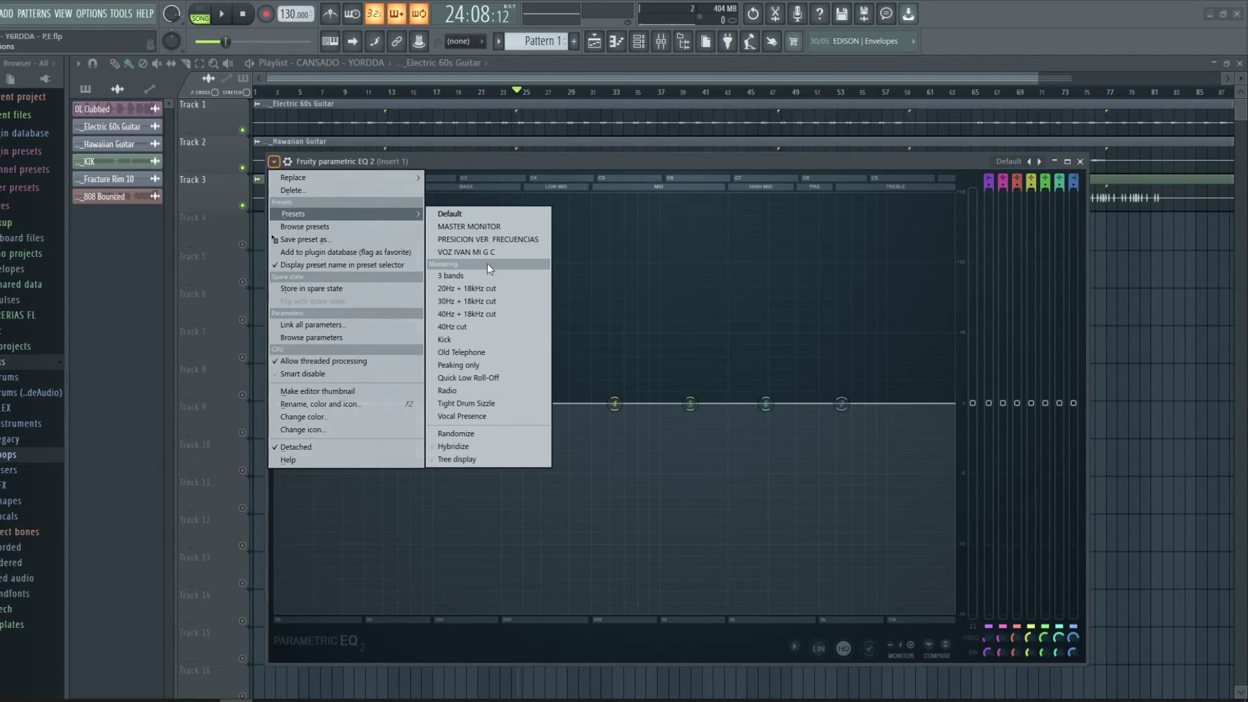
{"action": "left_click", "coordinate": [475, 289]}
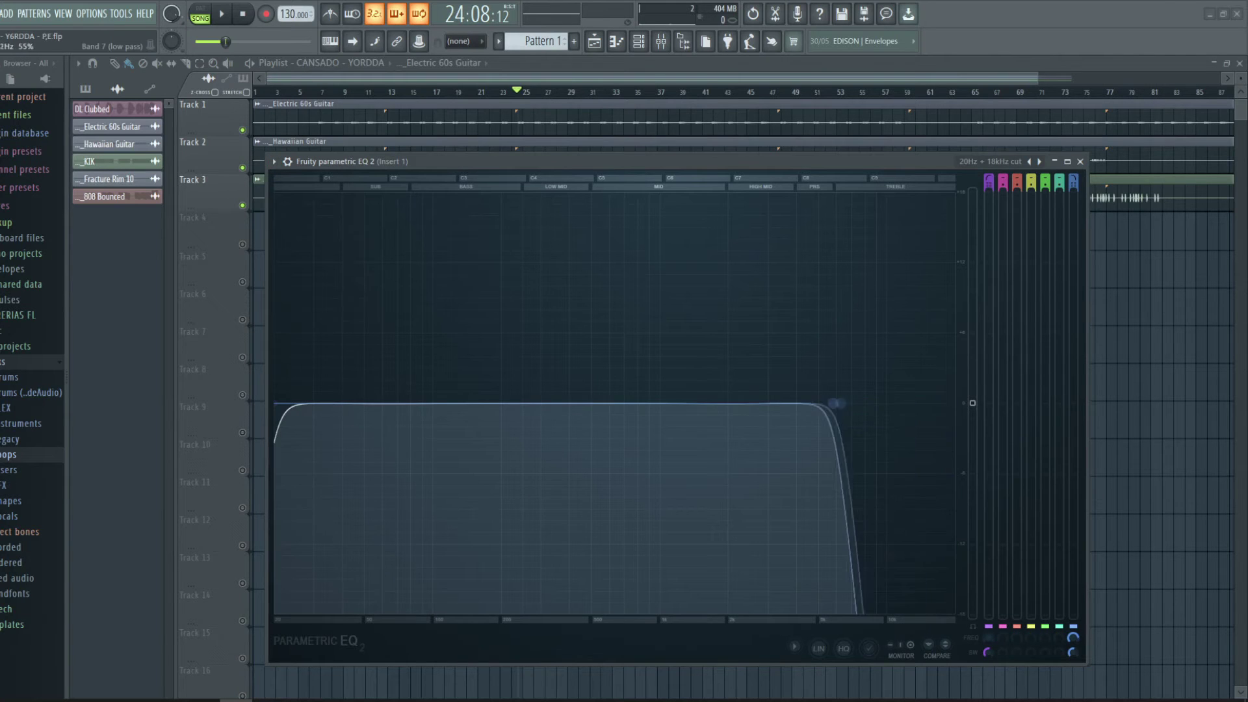
Step: Sweep the cutoffs of high-pass band 1 and low-pass band 7 inward during playback, and reopen band 7 toward the highest frequencies
{"action": "left_click_drag", "start_coordinate": [292, 406], "coordinate": [416, 407]}
{"action": "key", "text": "space"}
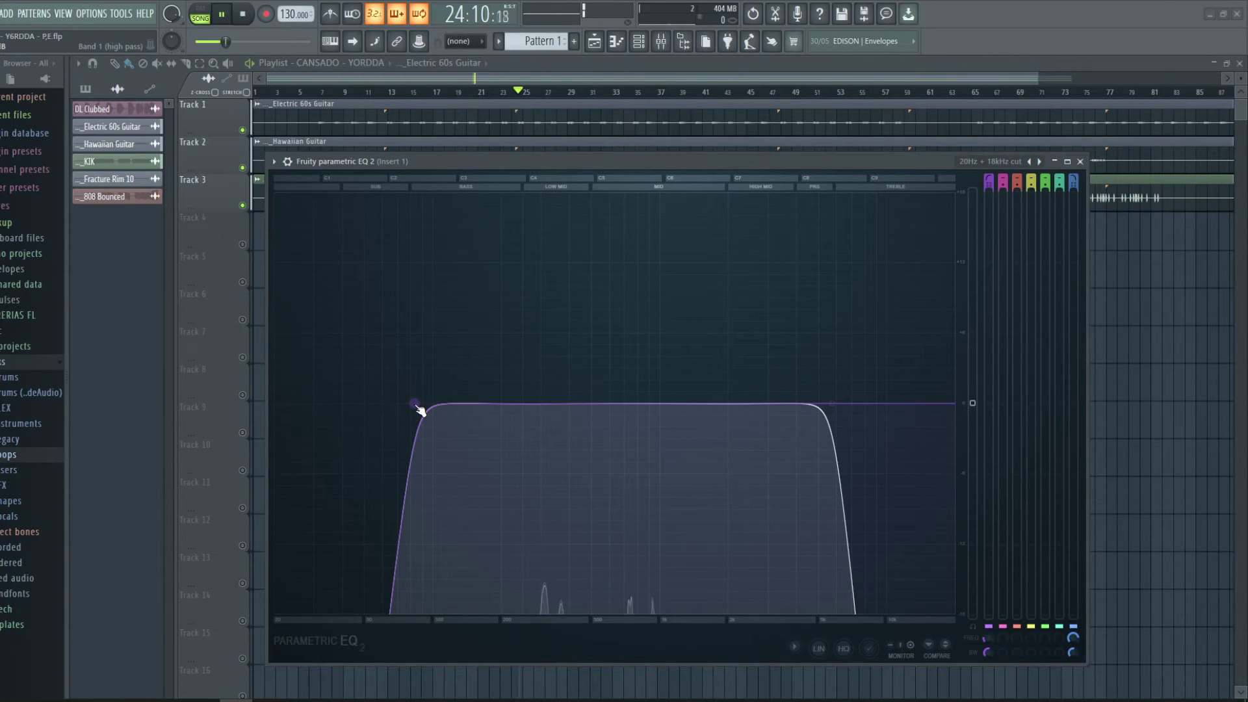
{"action": "left_click_drag", "start_coordinate": [418, 404], "coordinate": [513, 405]}
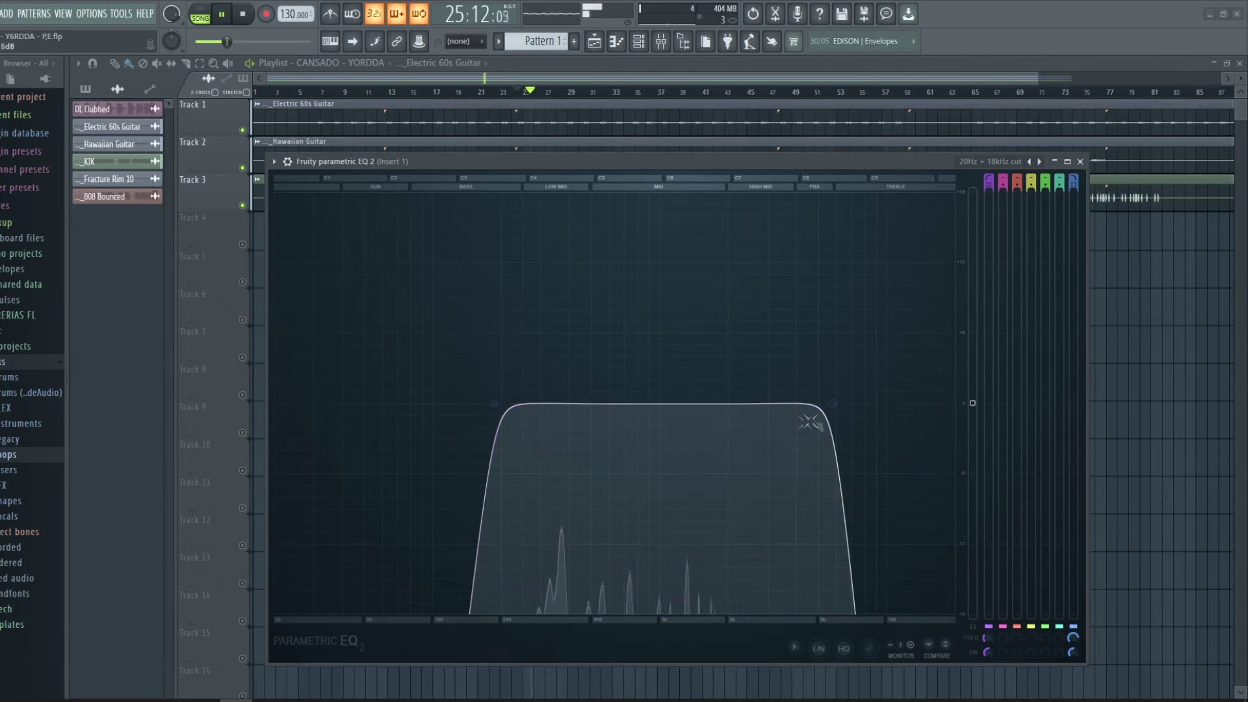
{"action": "left_click_drag", "start_coordinate": [831, 414], "coordinate": [721, 410]}
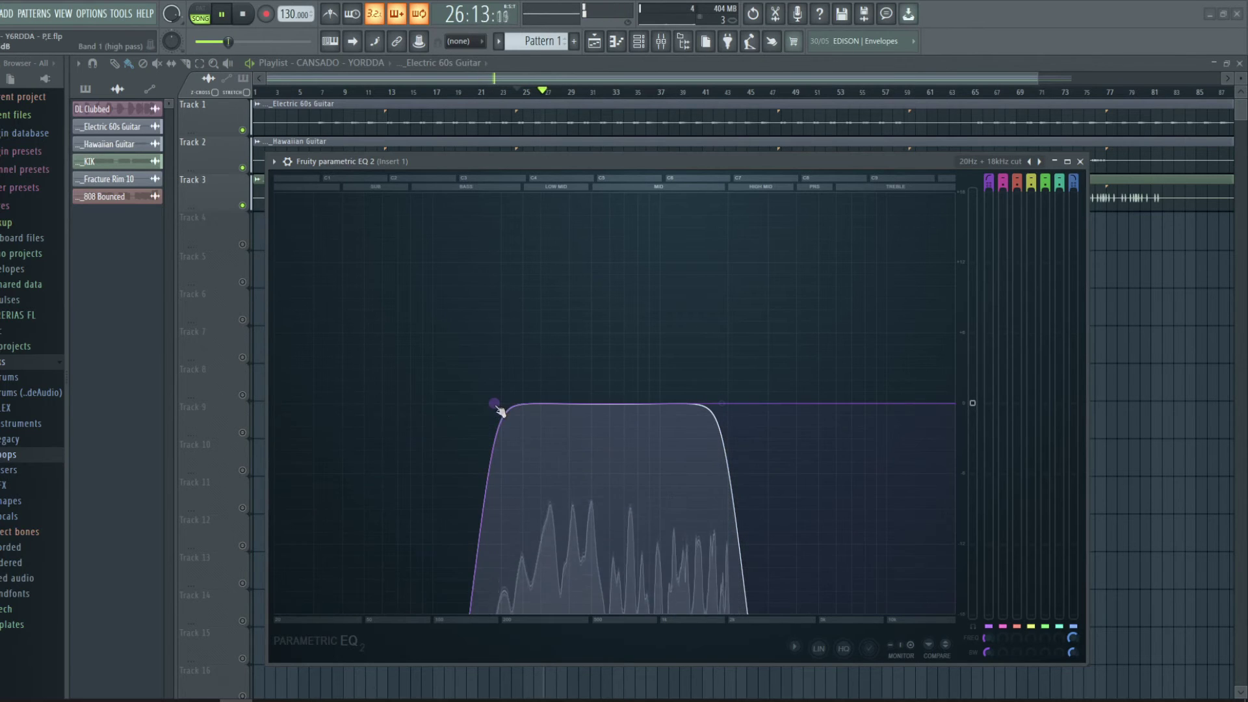
{"action": "left_click_drag", "start_coordinate": [499, 410], "coordinate": [538, 411]}
{"action": "left_click_drag", "start_coordinate": [719, 409], "coordinate": [953, 410]}
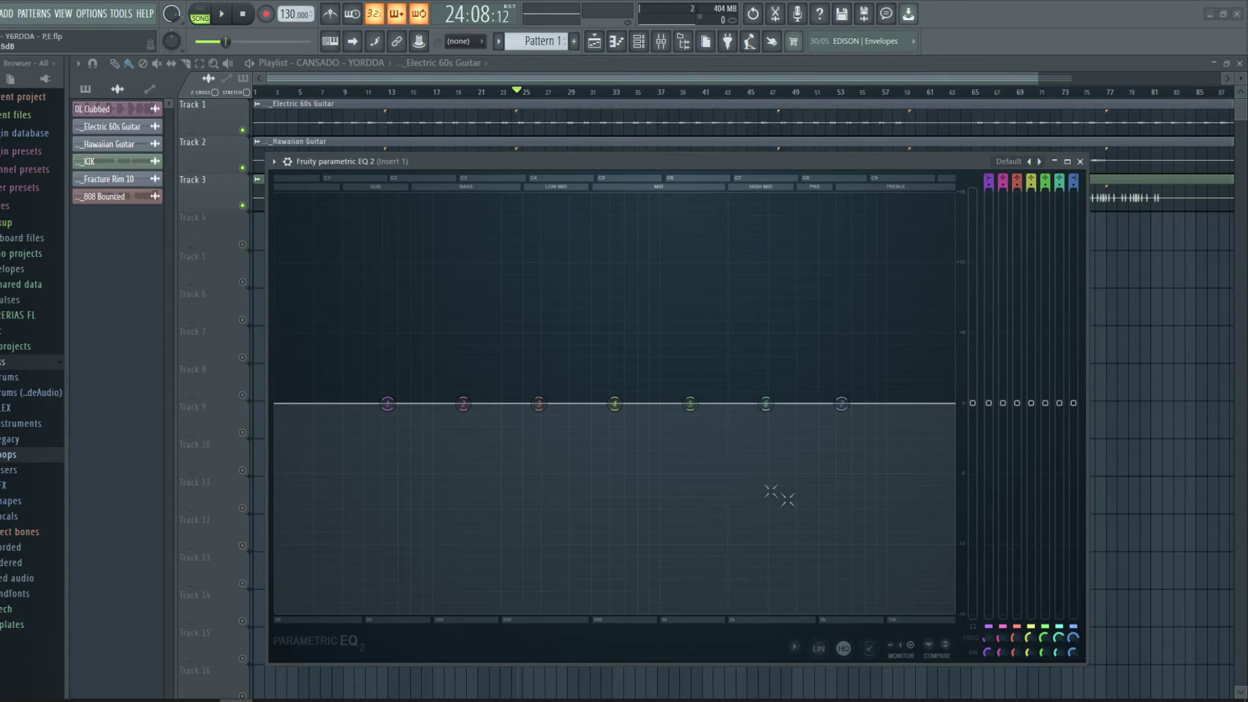
Step: Try the Ultra linear phase mod speed and restore it to Normal
{"action": "left_click", "coordinate": [795, 649]}
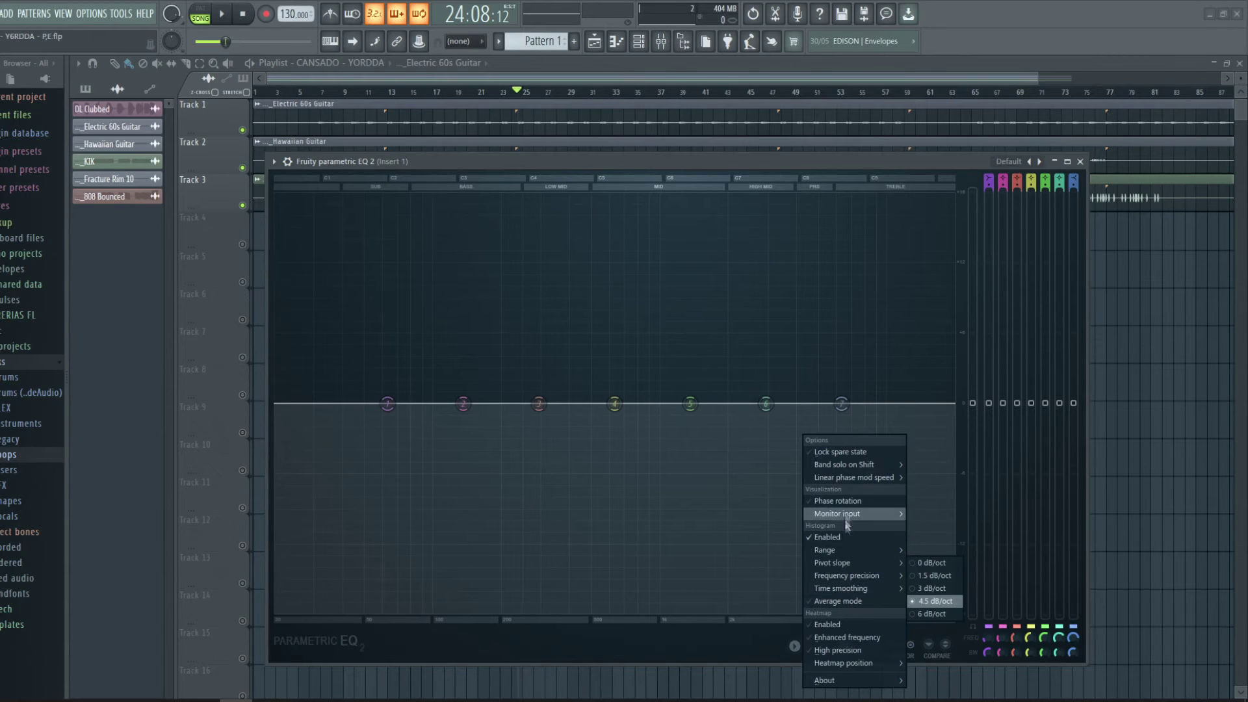
{"action": "mouse_move", "coordinate": [846, 480]}
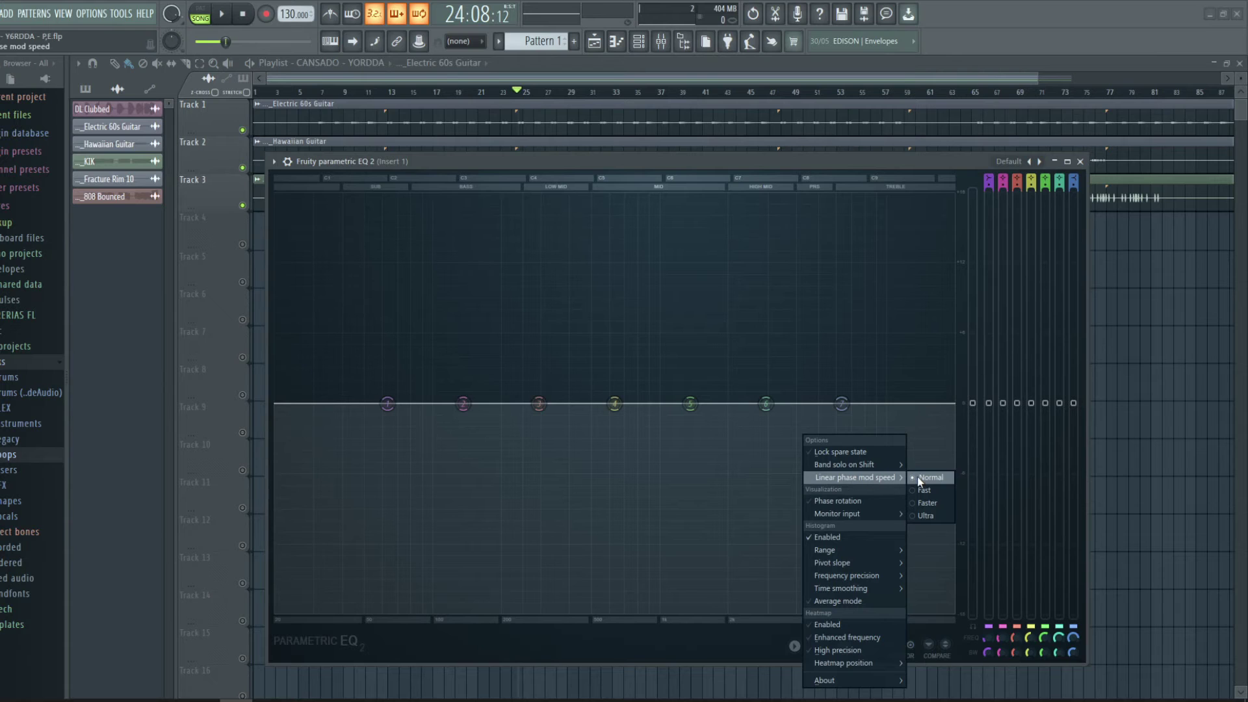
{"action": "left_click", "coordinate": [924, 515]}
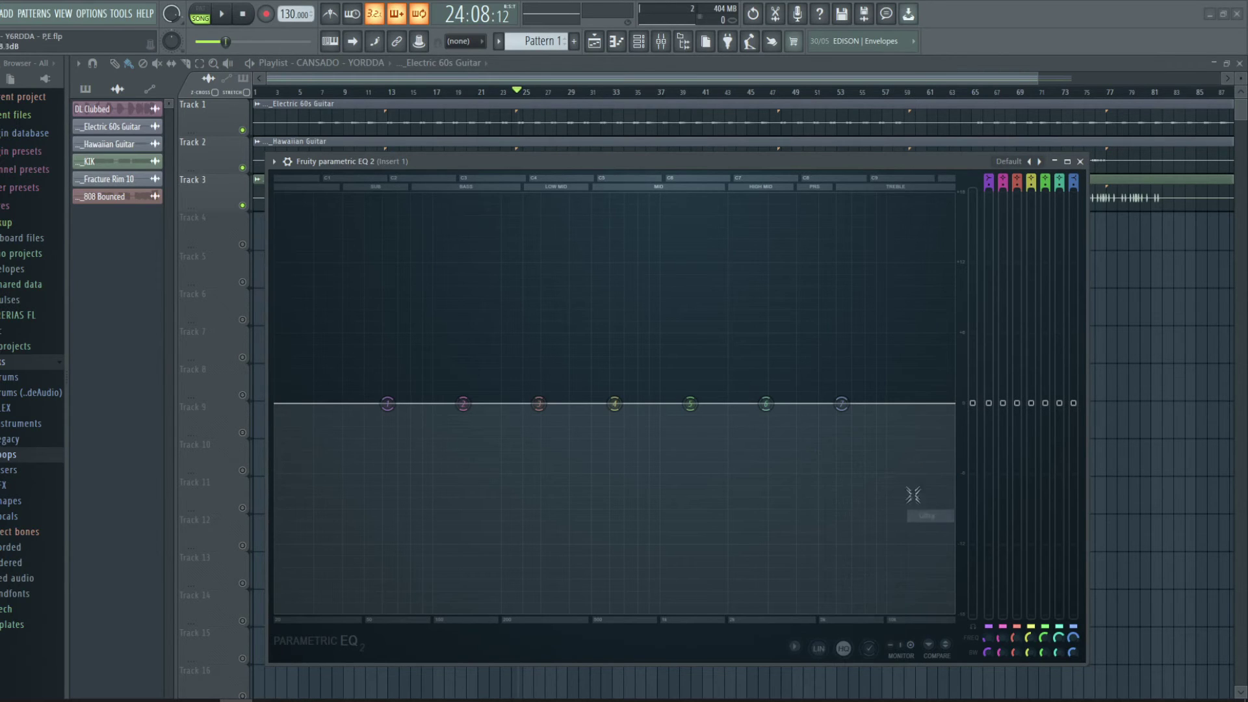
{"action": "left_click", "coordinate": [796, 648]}
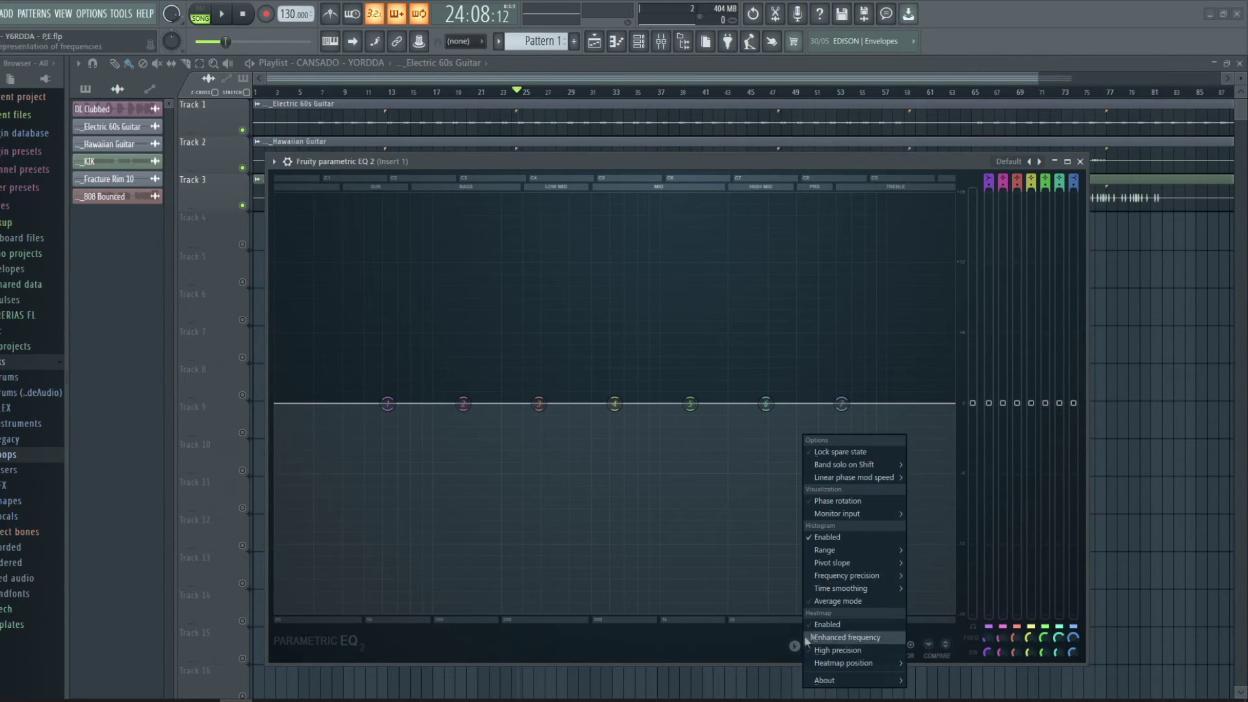
{"action": "mouse_move", "coordinate": [864, 481]}
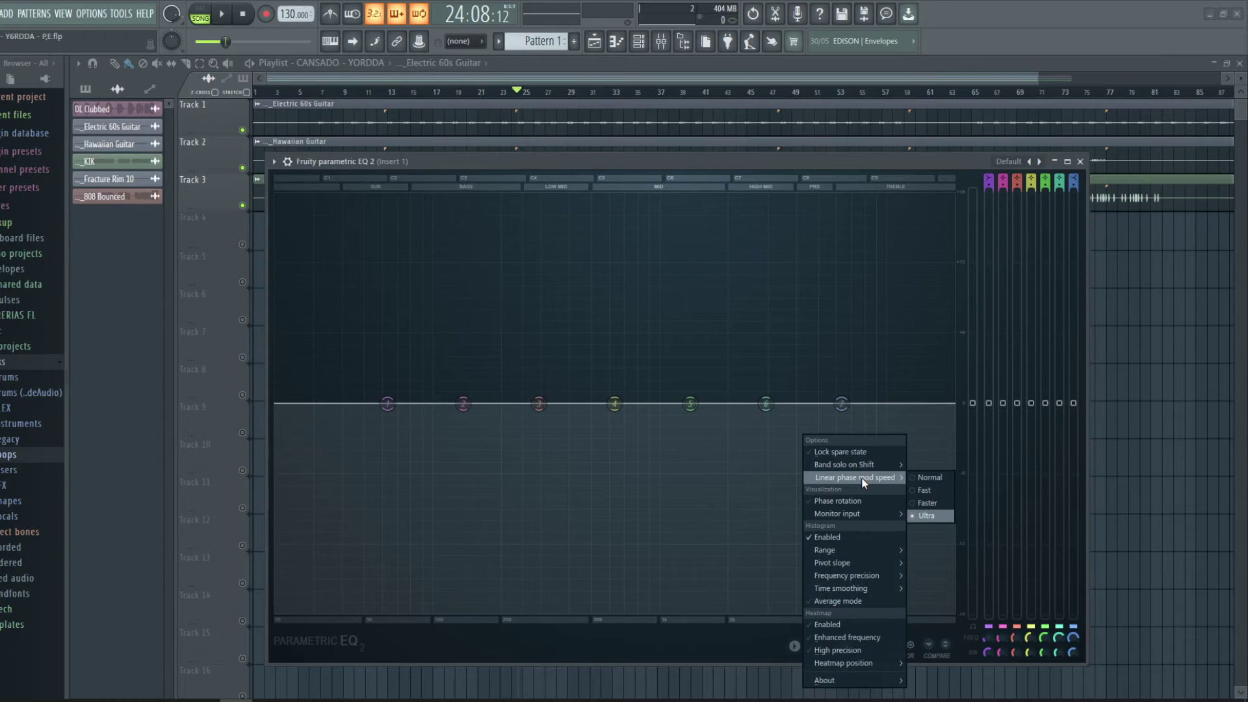
{"action": "left_click", "coordinate": [923, 478]}
Step: Turn off the histogram, play the guitar without it, and turn the histogram back on
{"action": "left_click", "coordinate": [794, 645]}
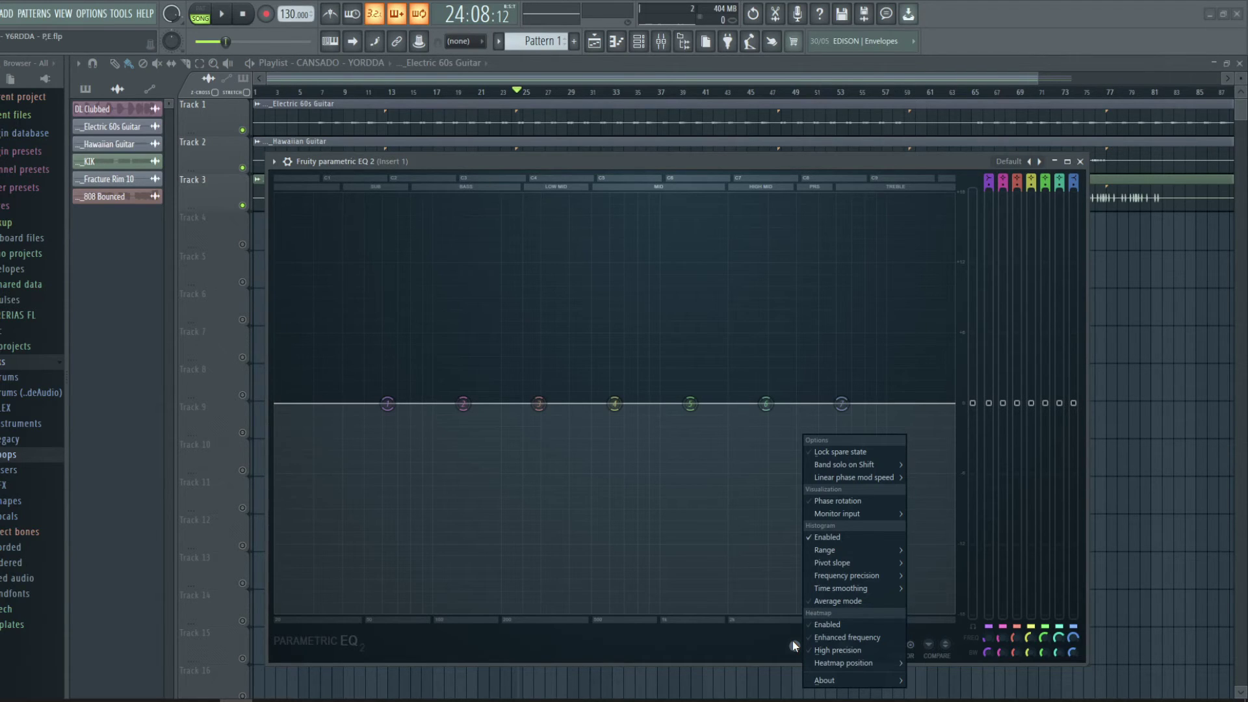
{"action": "left_click", "coordinate": [827, 538]}
{"action": "key", "text": "space"}
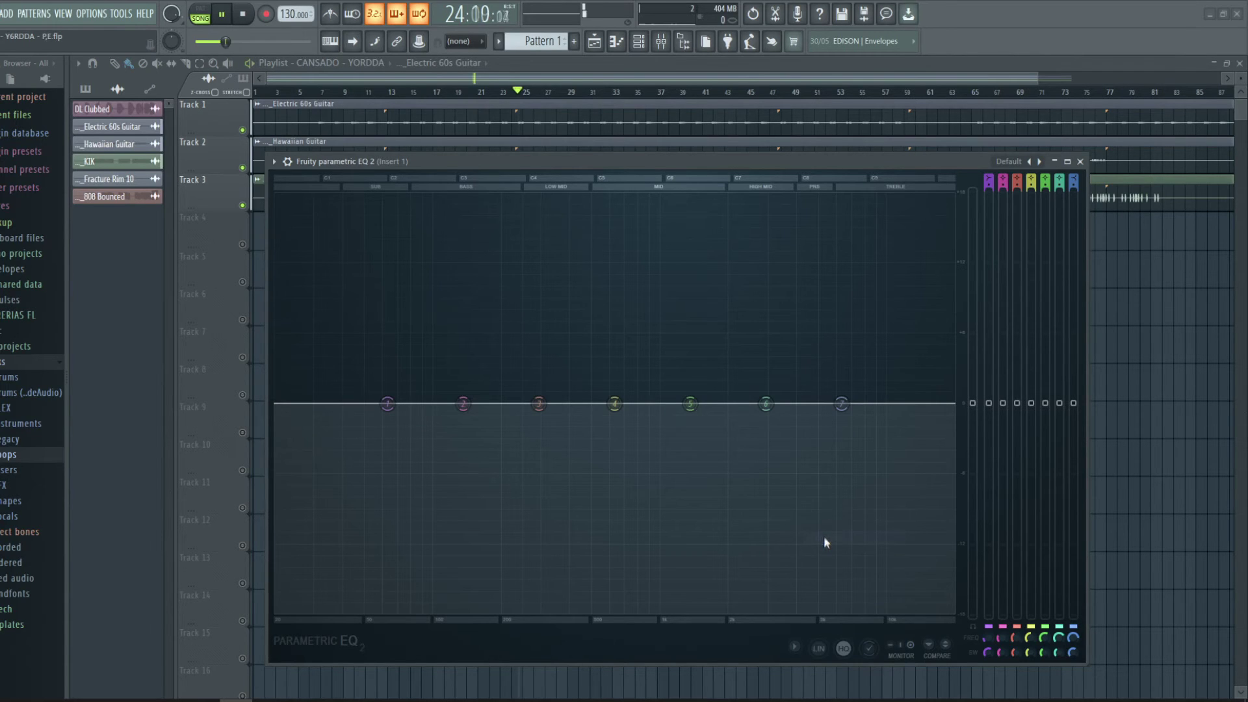
{"action": "left_click", "coordinate": [798, 648]}
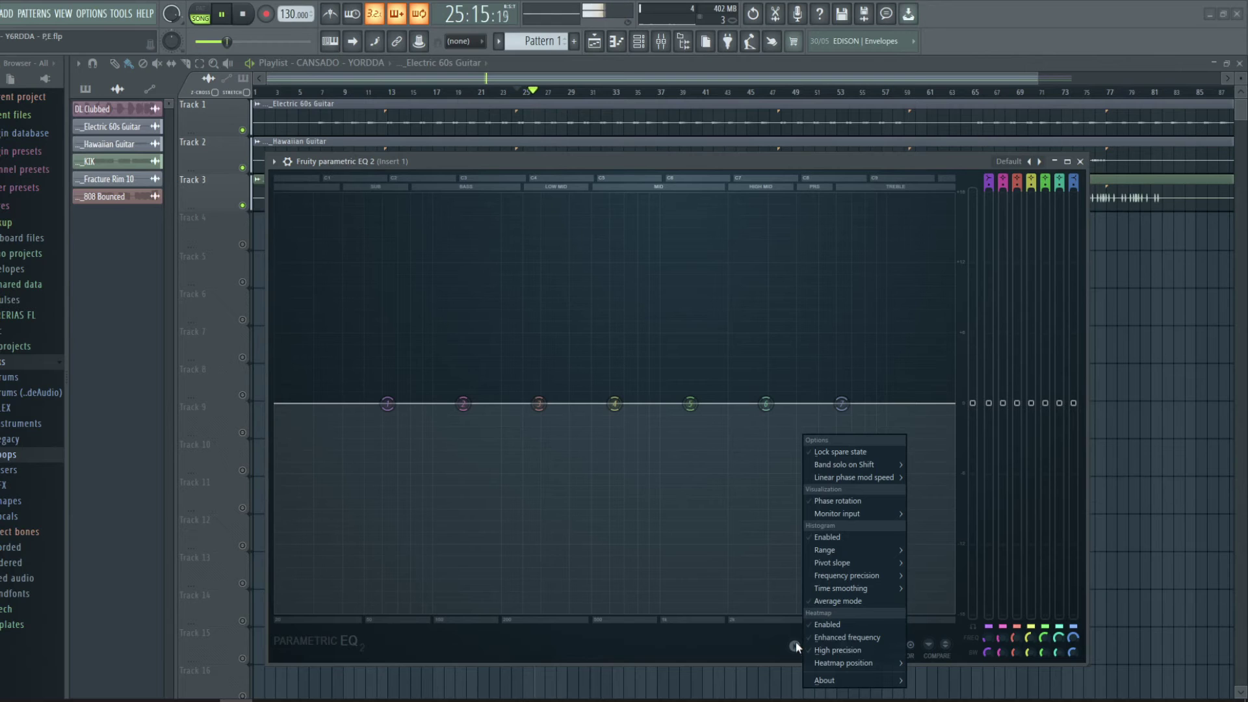
{"action": "left_click", "coordinate": [823, 538]}
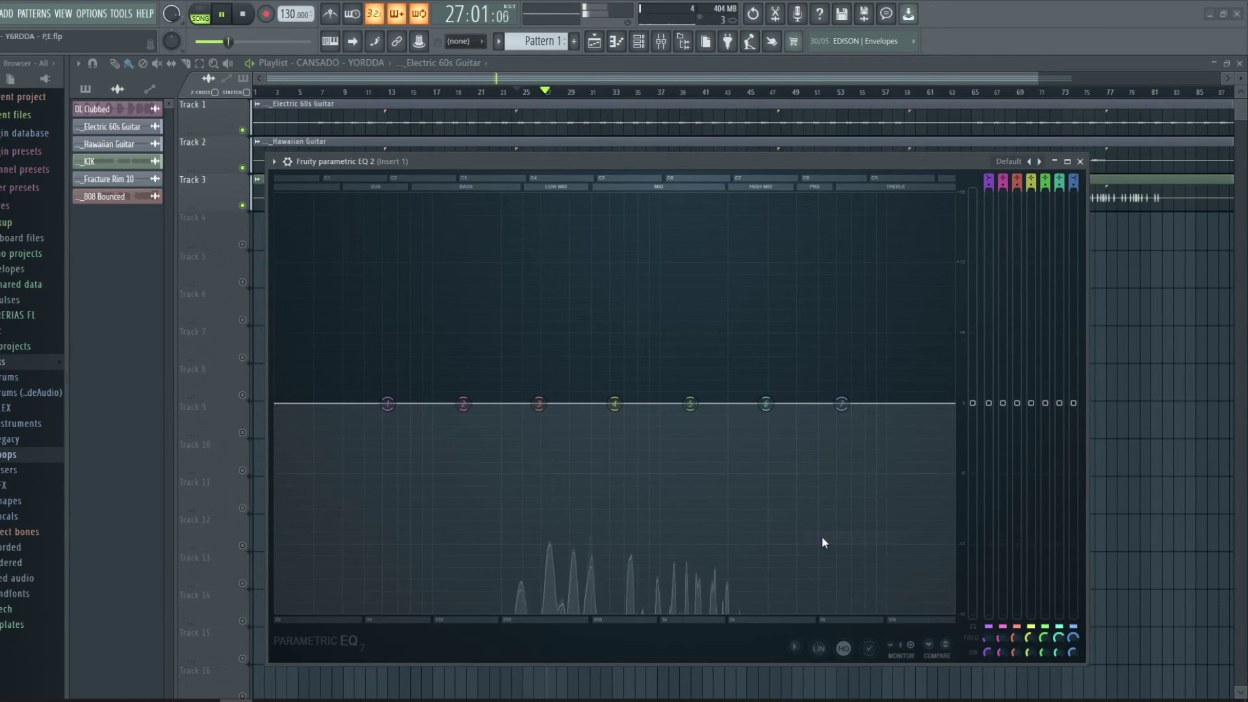
Step: Enable the heatmap while the guitar plays, and stop playback
{"action": "left_click", "coordinate": [795, 648]}
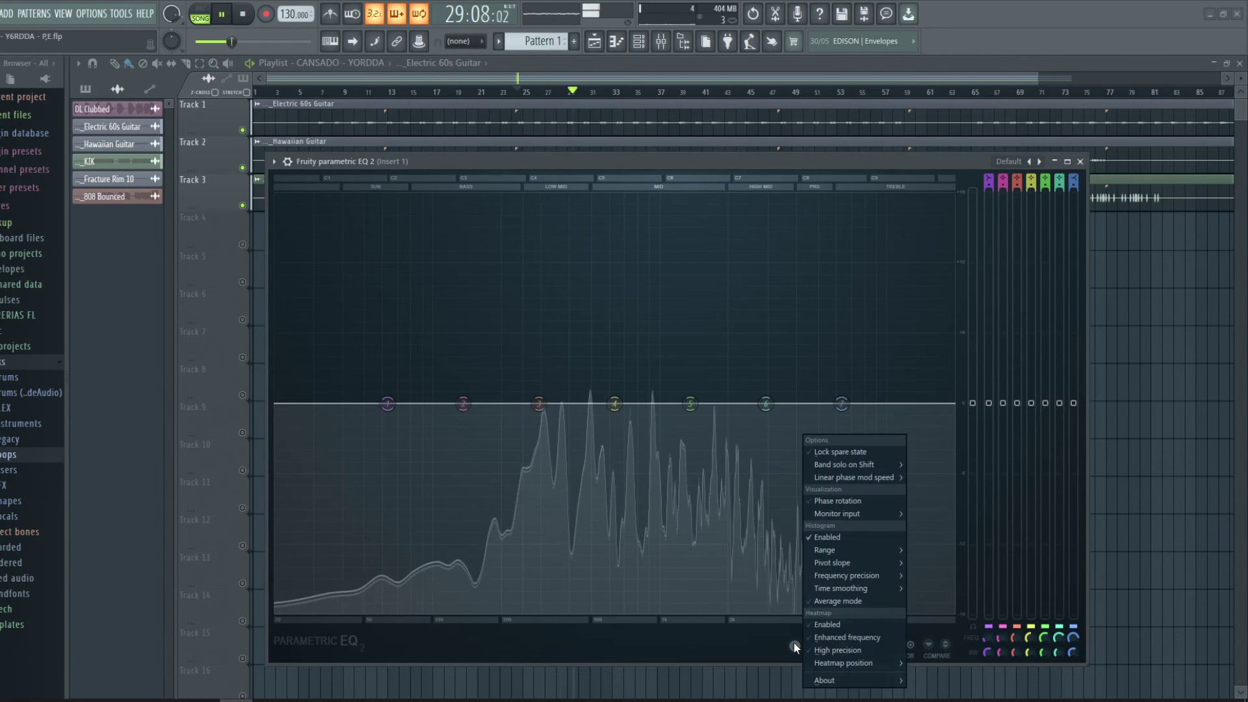
{"action": "left_click", "coordinate": [828, 626]}
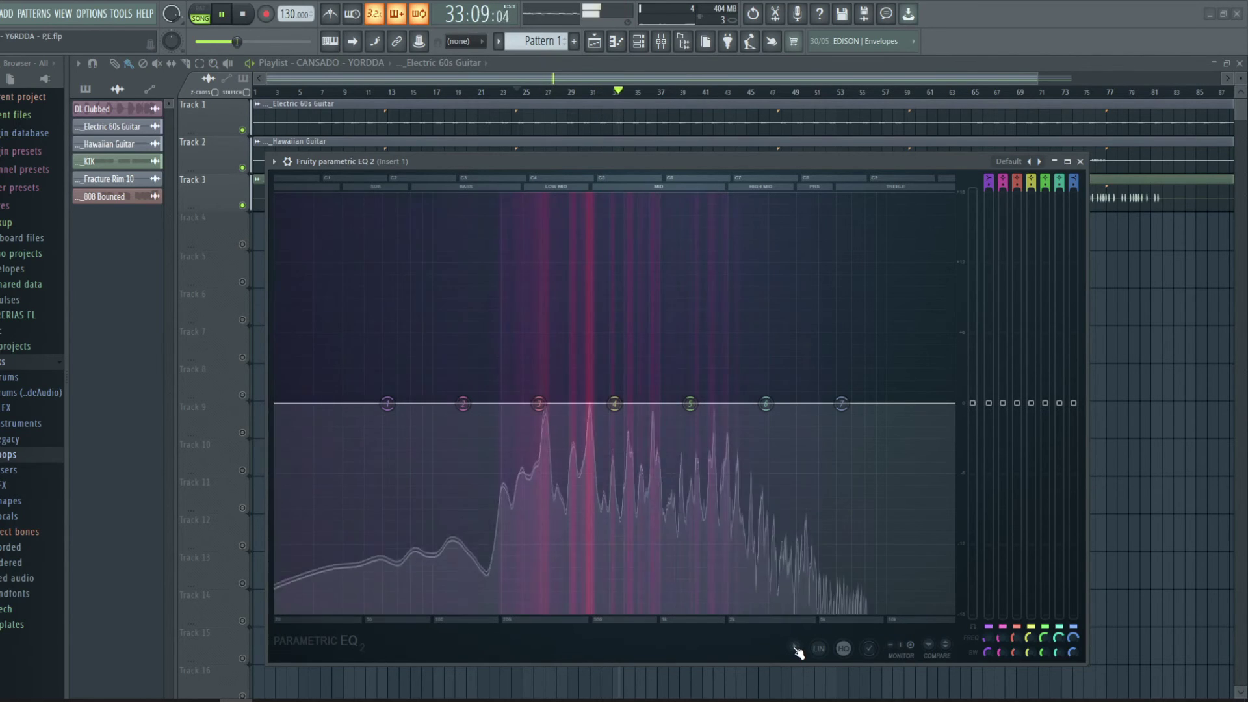
{"action": "key", "text": "space"}
Step: Turn off the histogram to play the guitar with only the heatmap, and re-enable the histogram for another short playback
{"action": "left_click", "coordinate": [794, 647]}
{"action": "left_click", "coordinate": [818, 537]}
{"action": "key", "text": "space"}
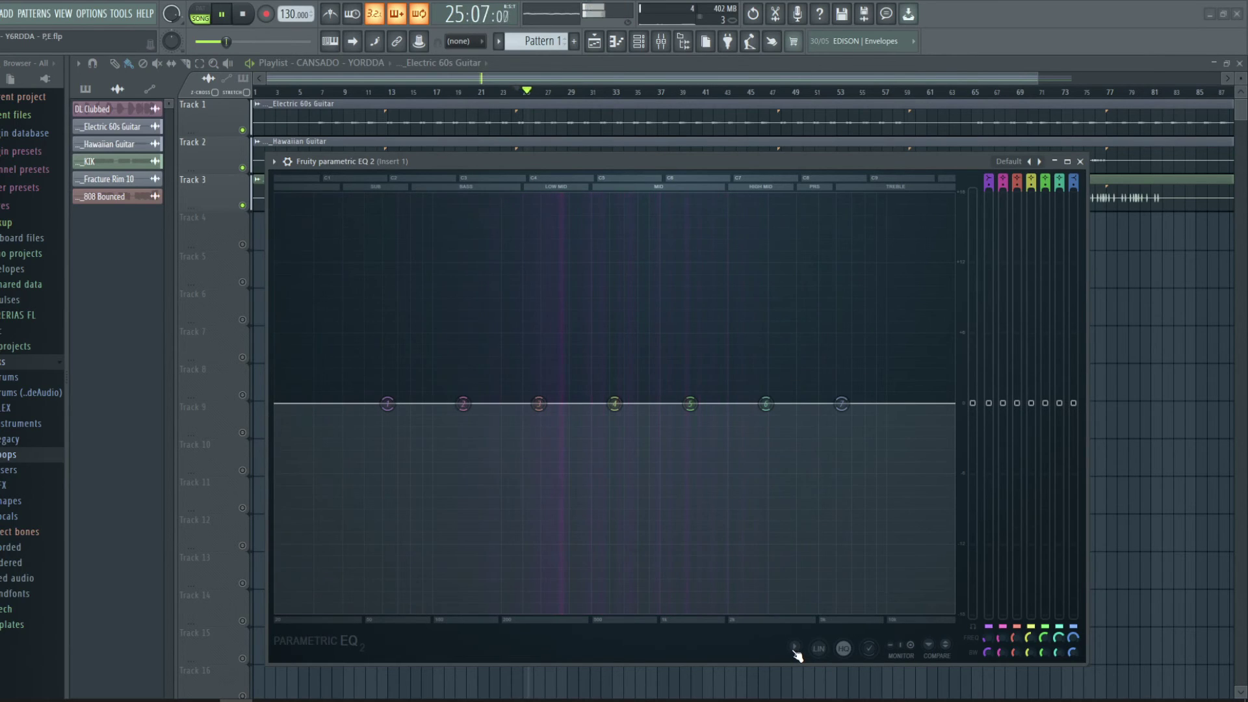
{"action": "key", "text": "space"}
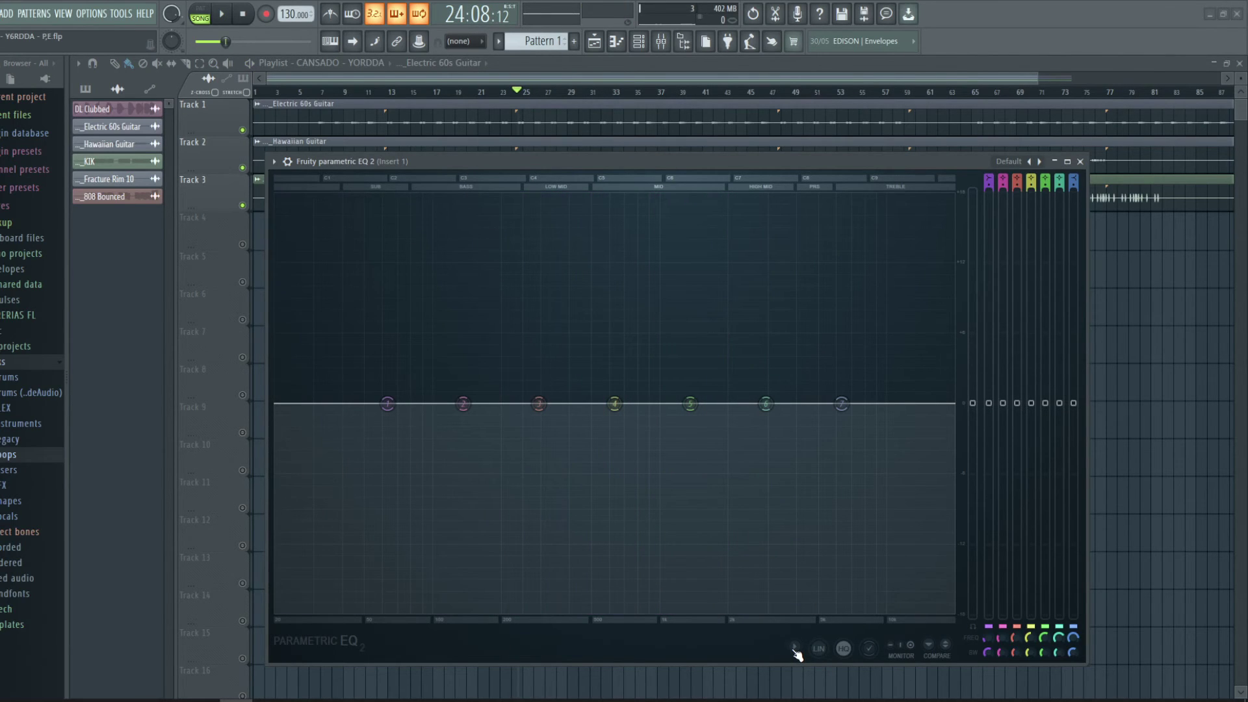
{"action": "left_click", "coordinate": [794, 649]}
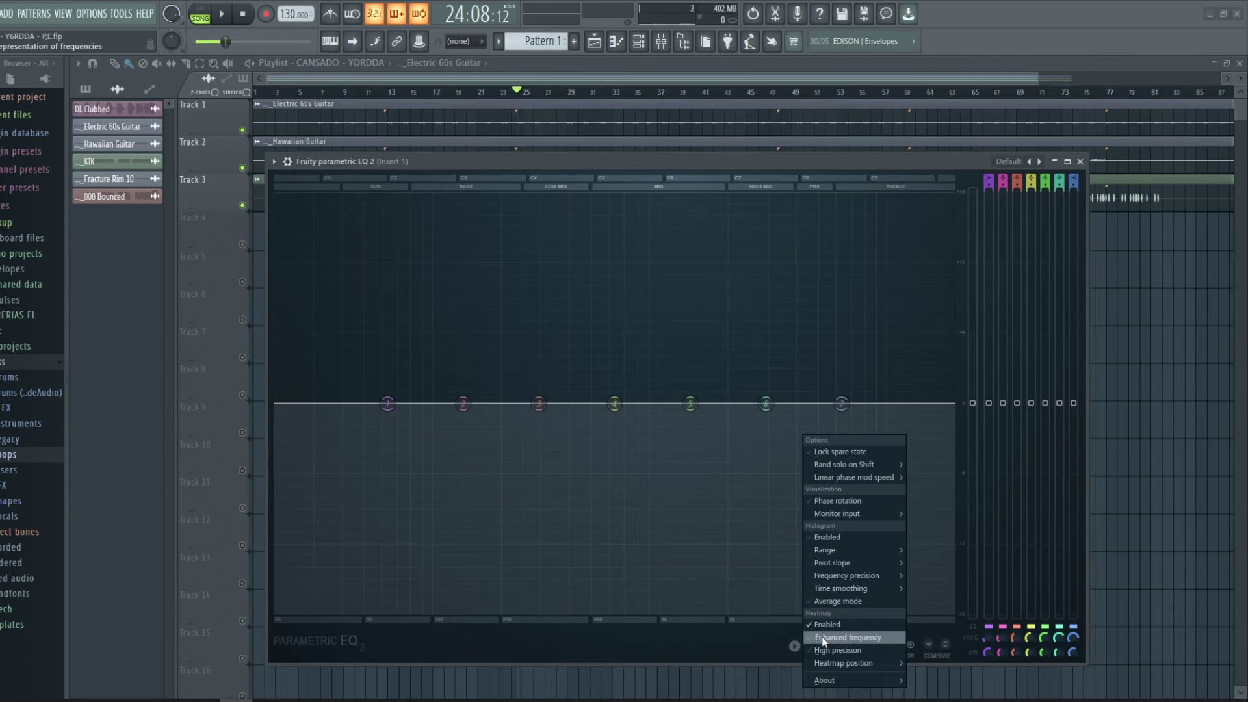
{"action": "left_click", "coordinate": [813, 537]}
{"action": "key", "text": "space"}
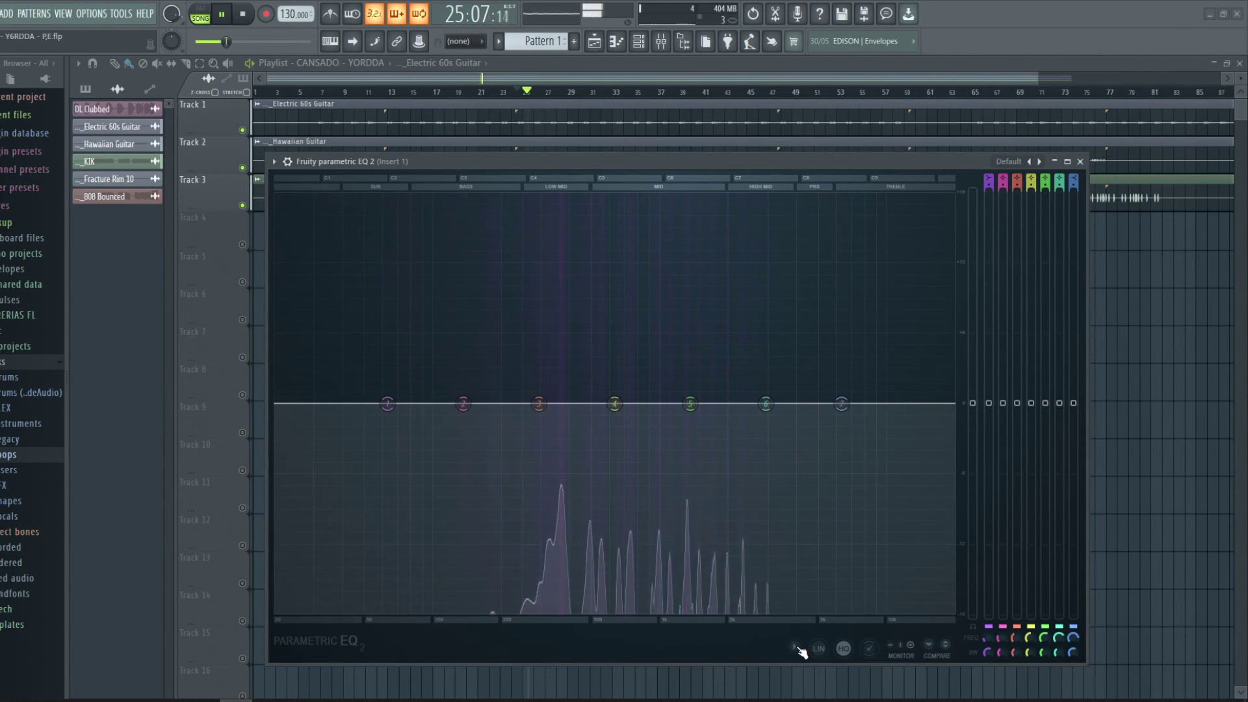
{"action": "key", "text": "space"}
Step: Set the heatmap position to Bottom and play the guitar
{"action": "left_click", "coordinate": [796, 648]}
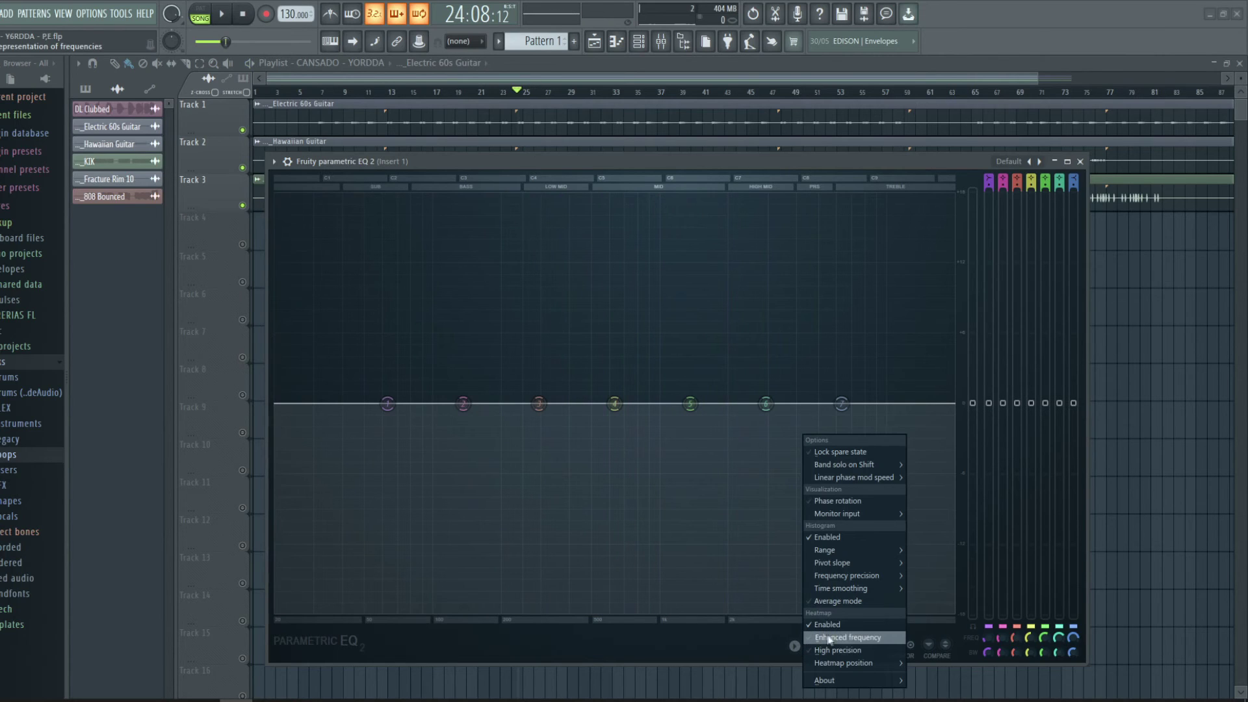
{"action": "mouse_move", "coordinate": [862, 663]}
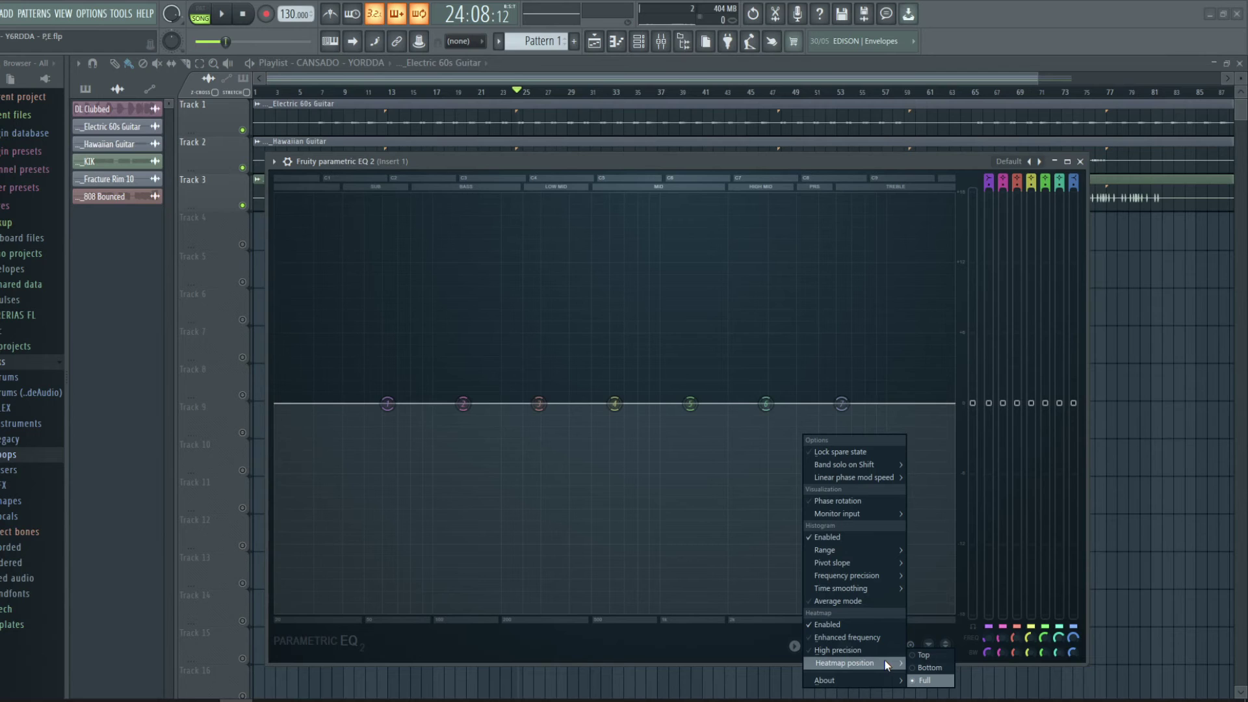
{"action": "left_click", "coordinate": [927, 668]}
{"action": "key", "text": "space"}
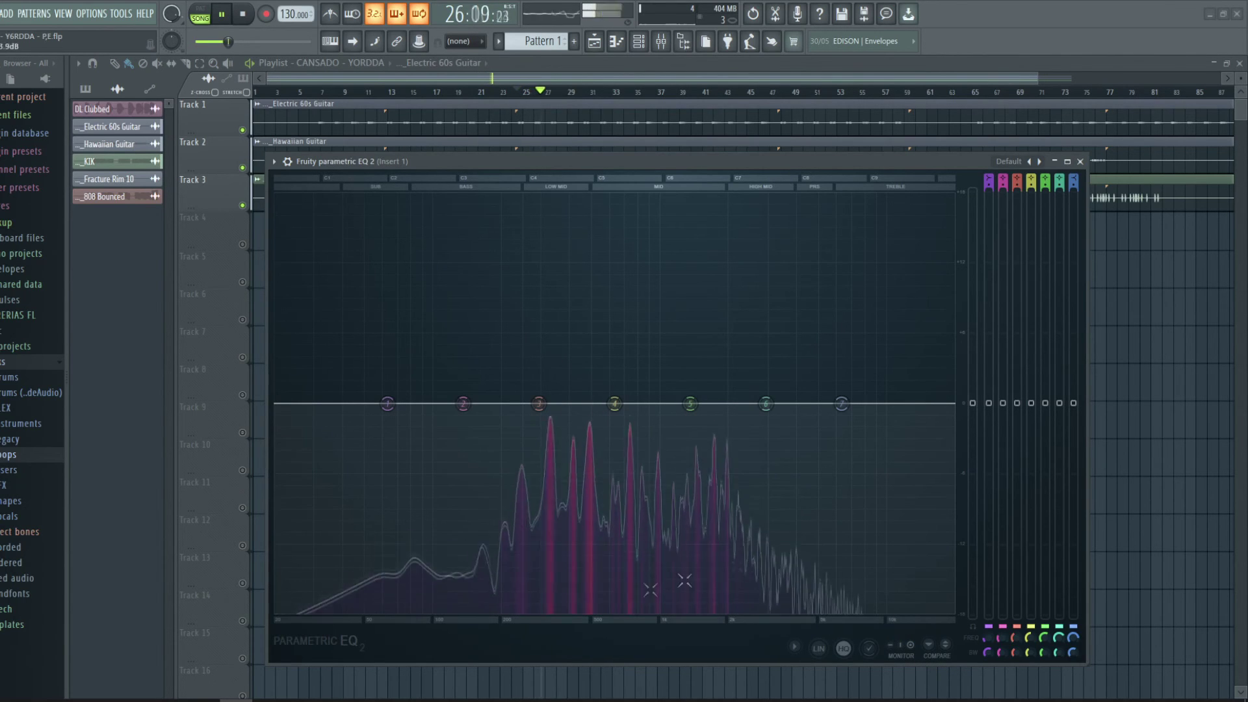
Step: Try the Top and Full heatmap positions during playback, return the heatmap to Bottom, and stop playback
{"action": "left_click", "coordinate": [798, 646]}
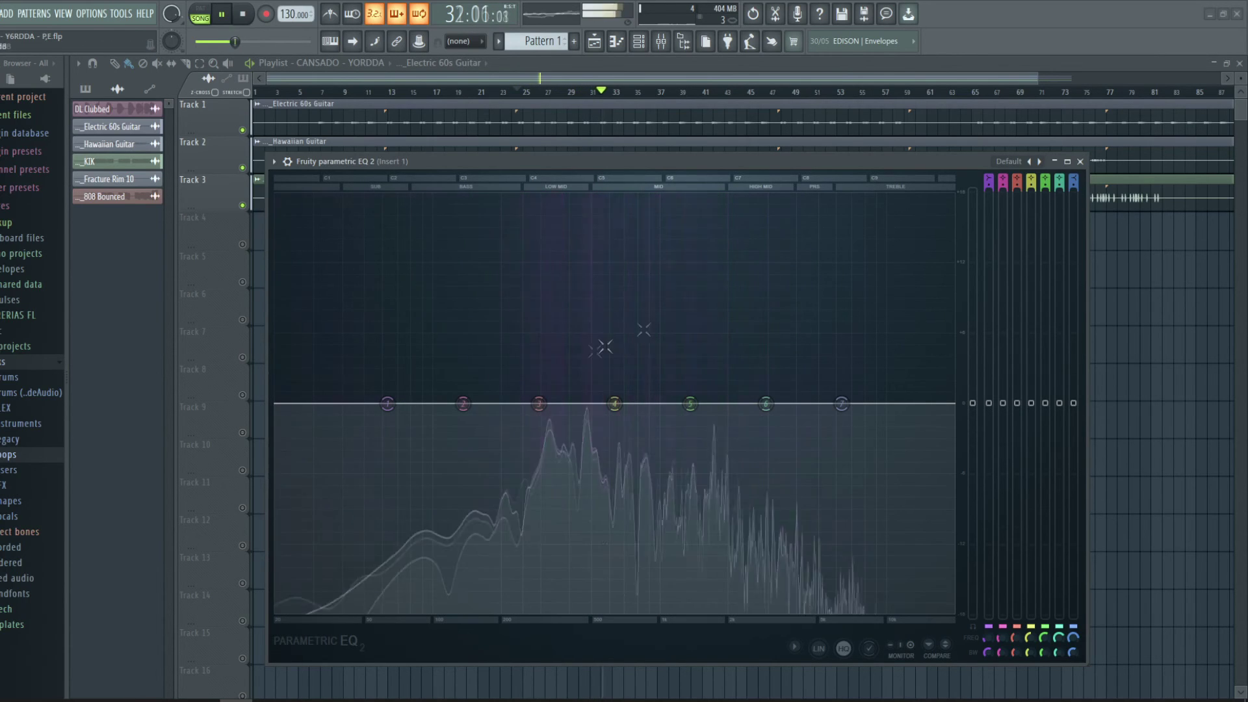
{"action": "left_click", "coordinate": [795, 647]}
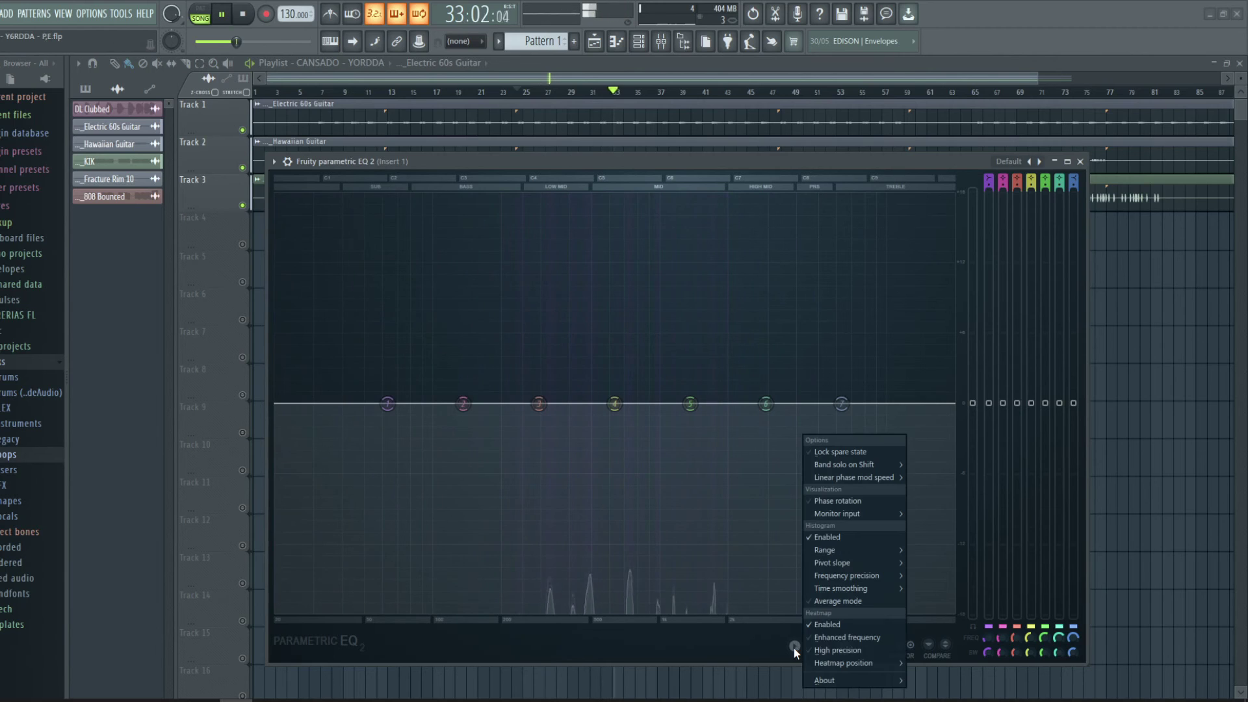
{"action": "mouse_move", "coordinate": [845, 663]}
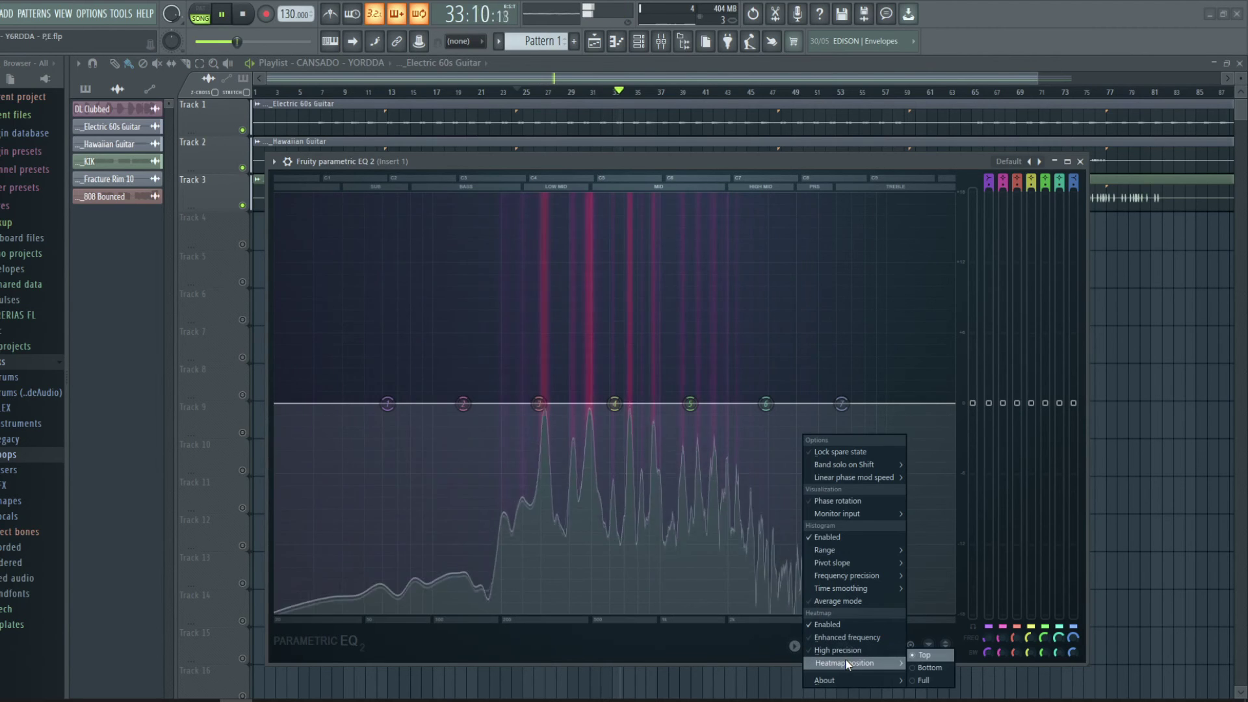
{"action": "left_click", "coordinate": [918, 677]}
{"action": "left_click", "coordinate": [794, 647]}
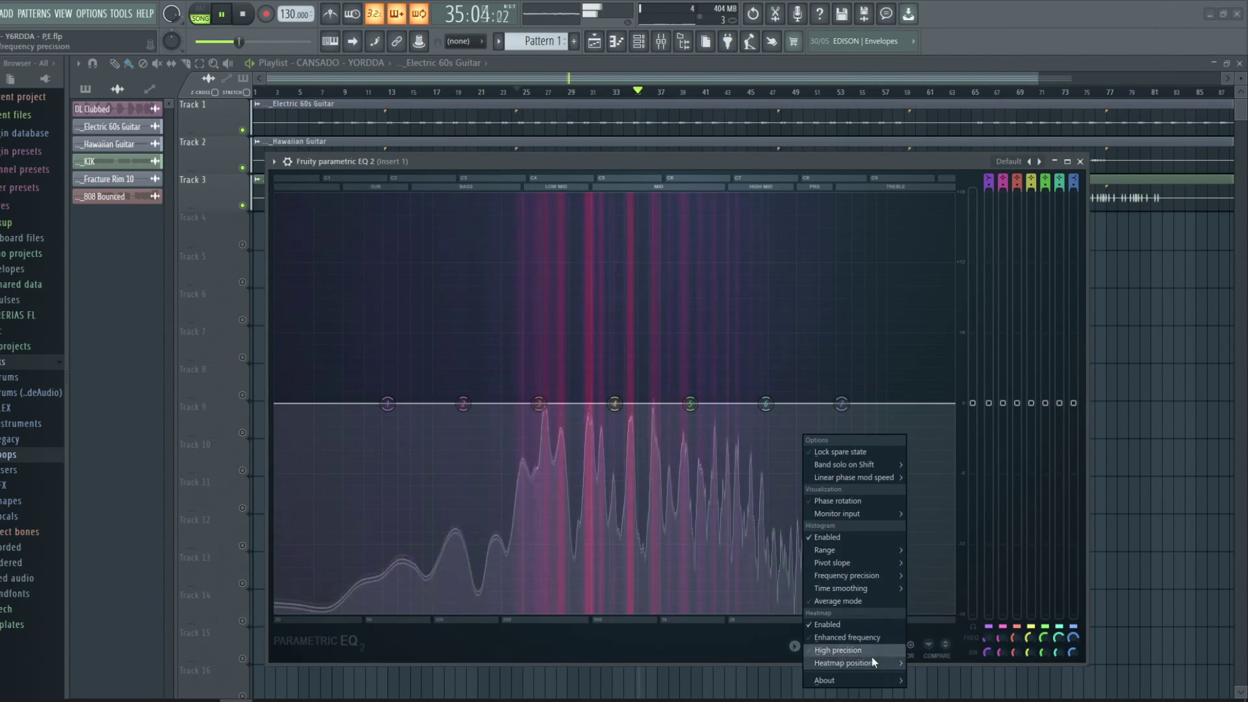
{"action": "mouse_move", "coordinate": [875, 659]}
{"action": "left_click", "coordinate": [912, 664]}
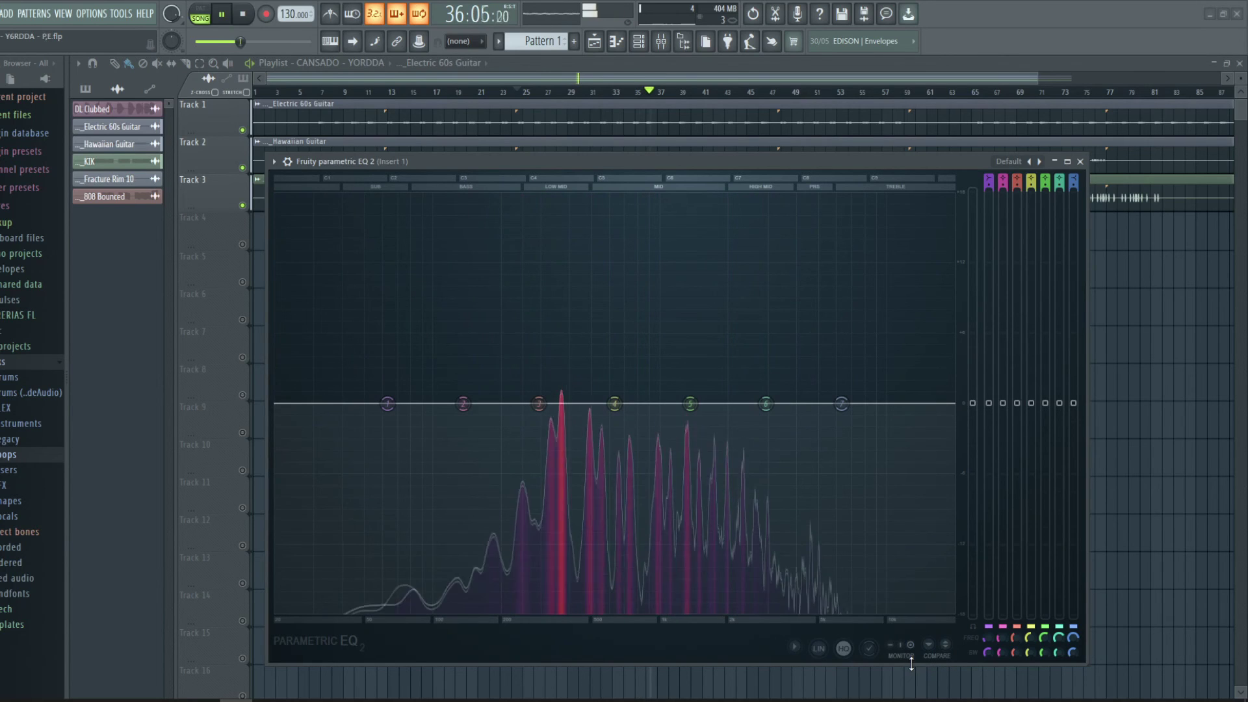
{"action": "key", "text": "space"}
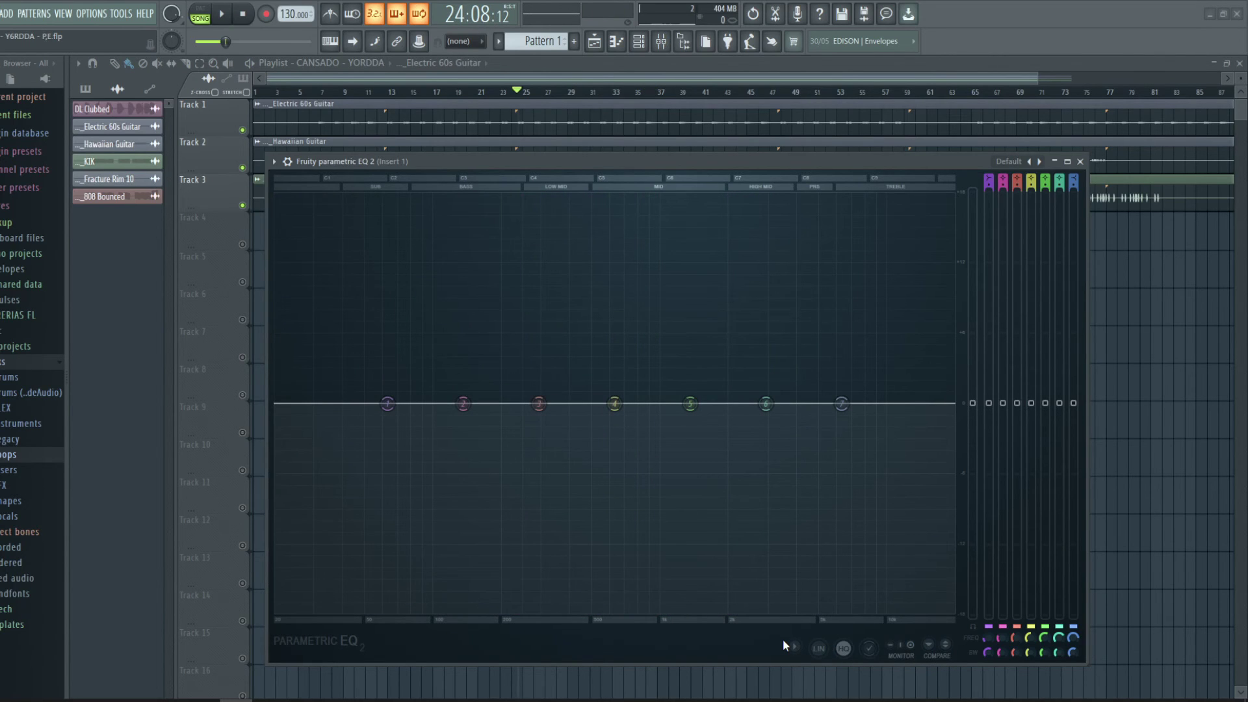
Step: Try the histogram's Highest and Low frequency precision during guitar playback, restore Medium, and stop playback
{"action": "left_click", "coordinate": [793, 648]}
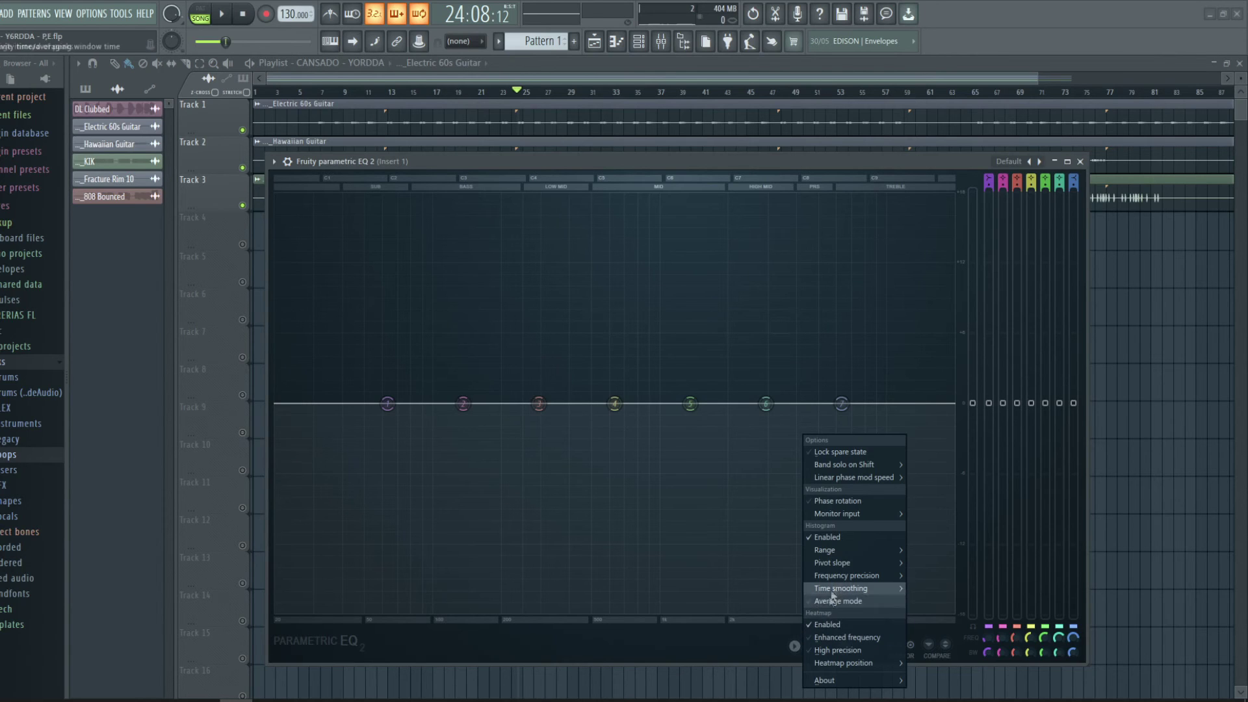
{"action": "mouse_move", "coordinate": [837, 574]}
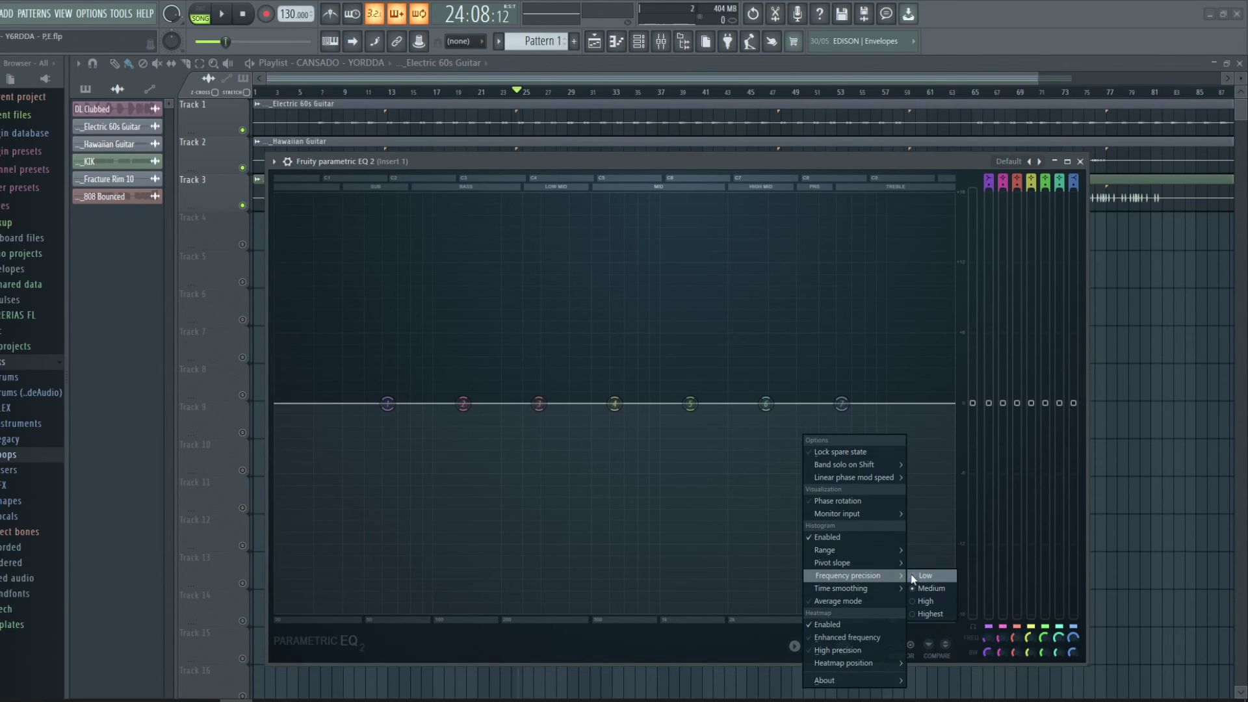
{"action": "left_click", "coordinate": [926, 615]}
{"action": "key", "text": "space"}
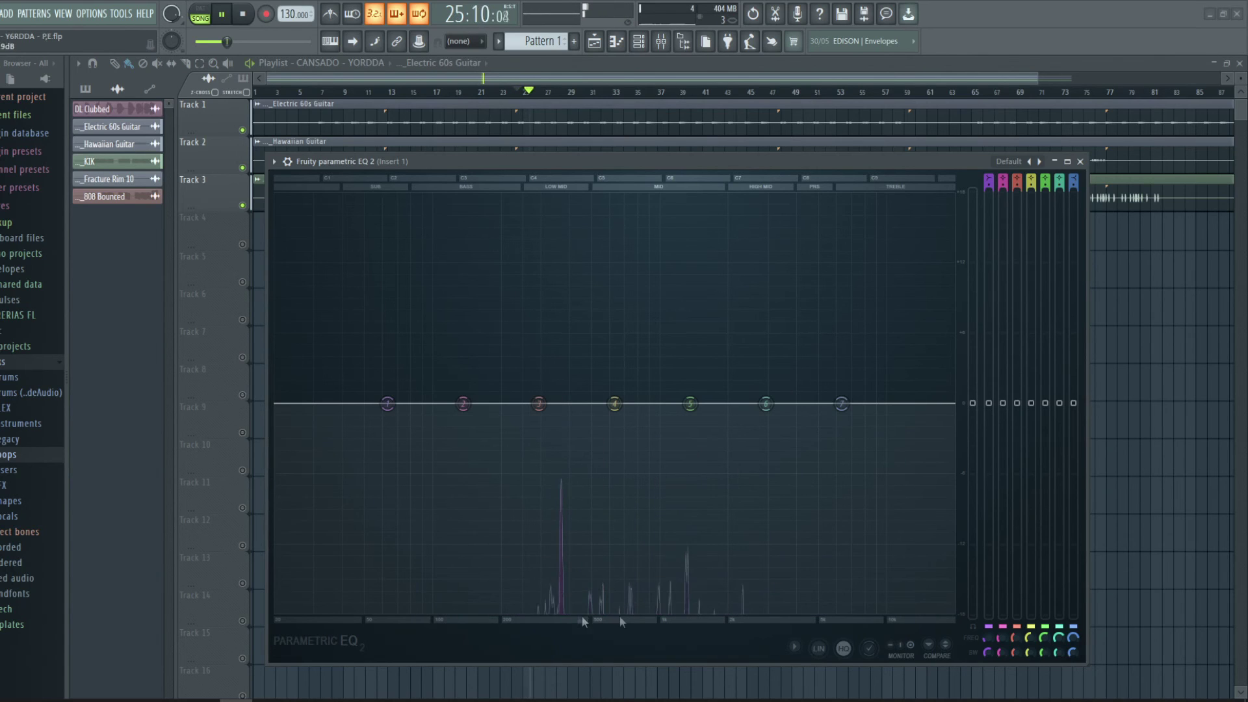
{"action": "left_click", "coordinate": [799, 648]}
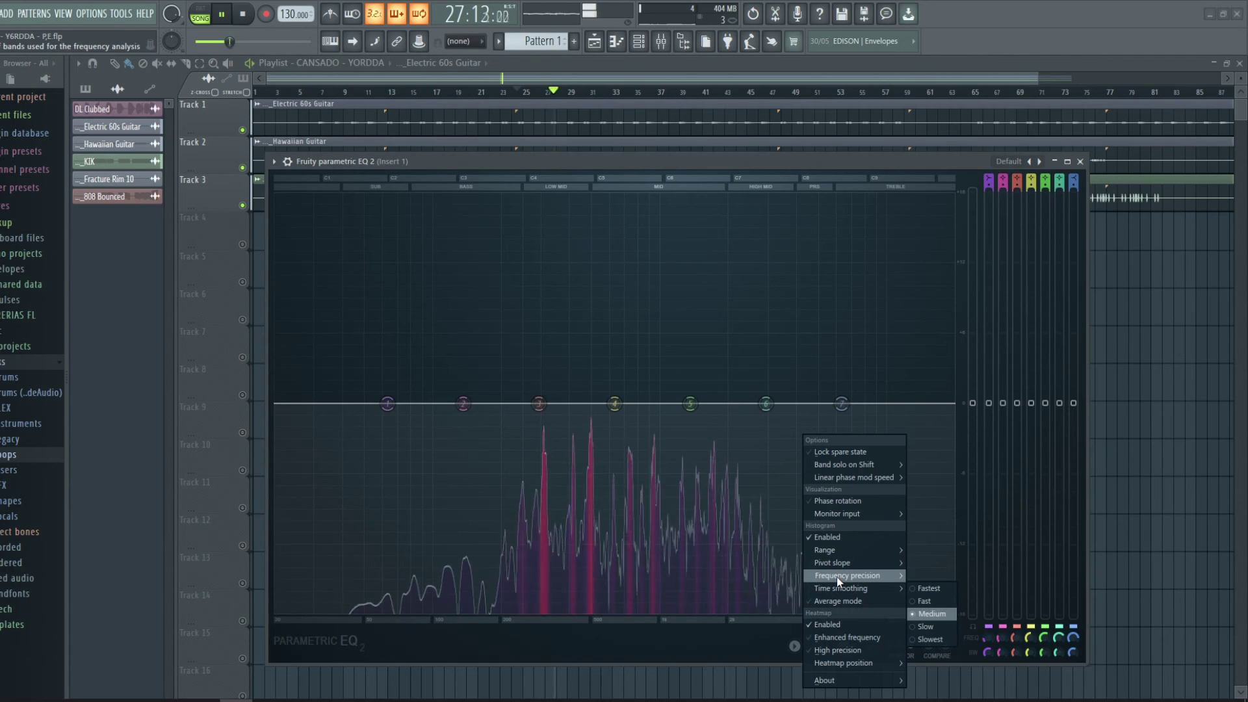
{"action": "left_click", "coordinate": [920, 577]}
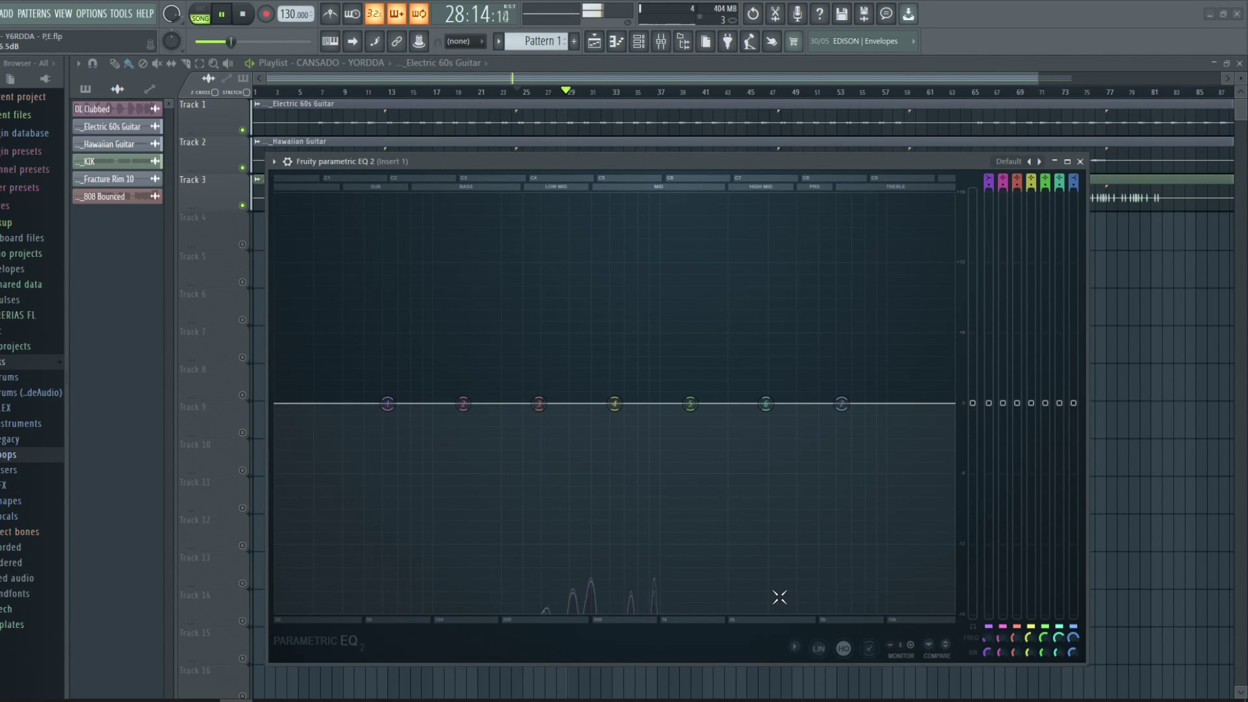
{"action": "left_click", "coordinate": [795, 643]}
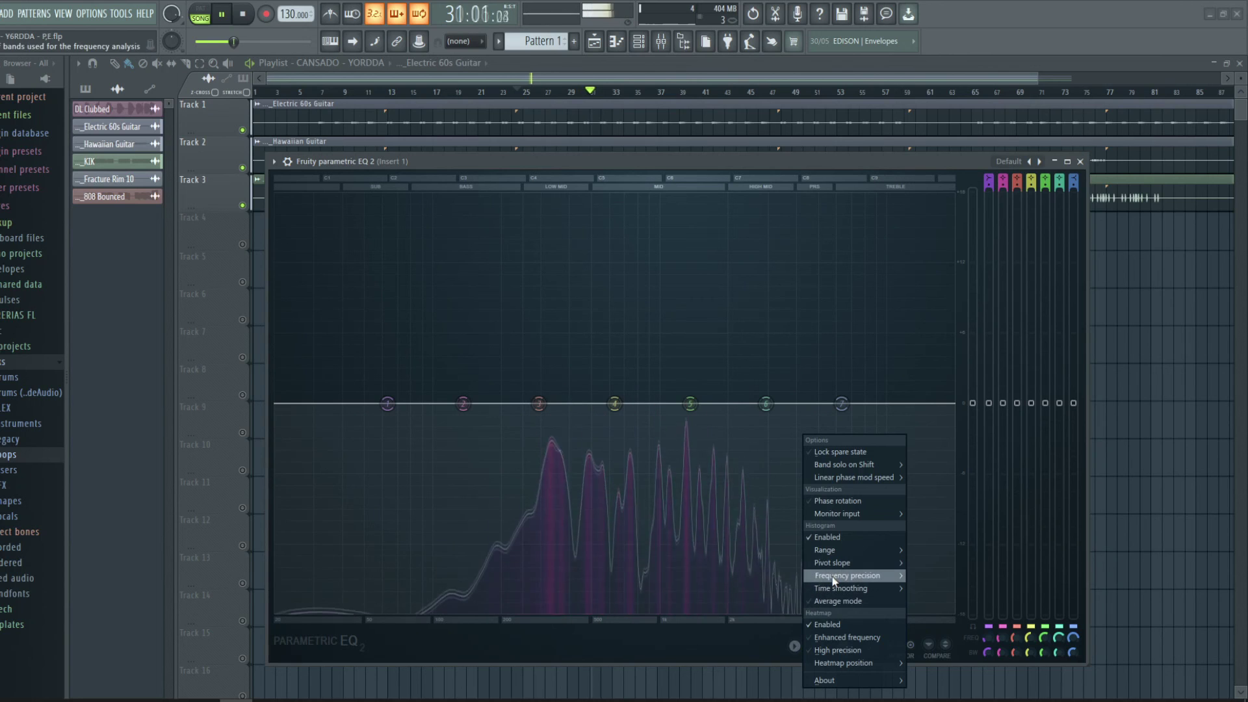
{"action": "mouse_move", "coordinate": [833, 576]}
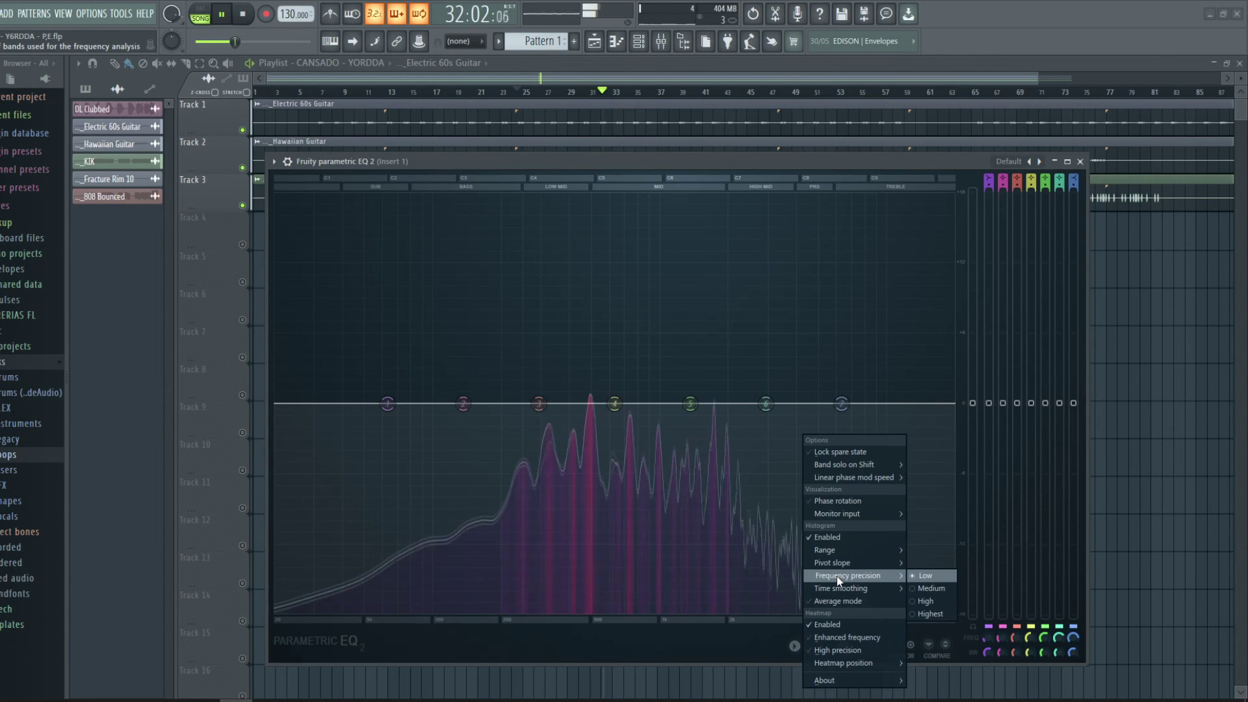
{"action": "left_click", "coordinate": [923, 589]}
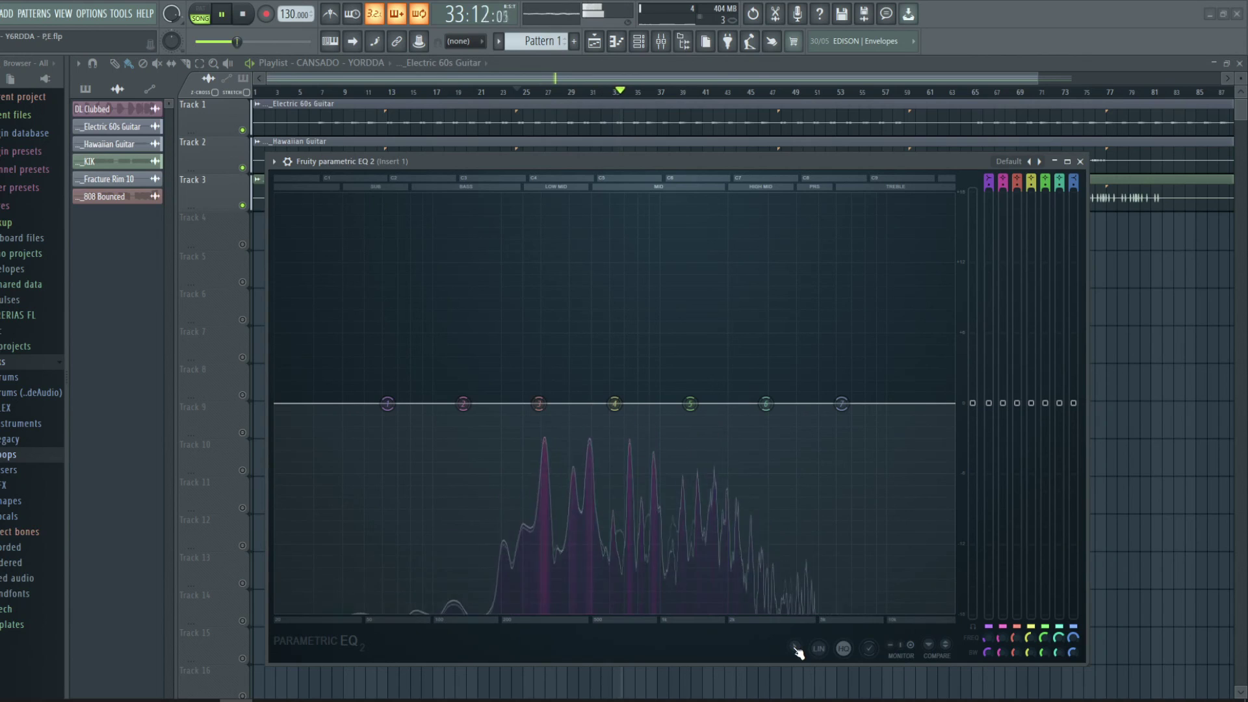
{"action": "key", "text": "space"}
Step: Change the histogram's time smoothing to a slower setting and play the guitar
{"action": "left_click", "coordinate": [795, 647]}
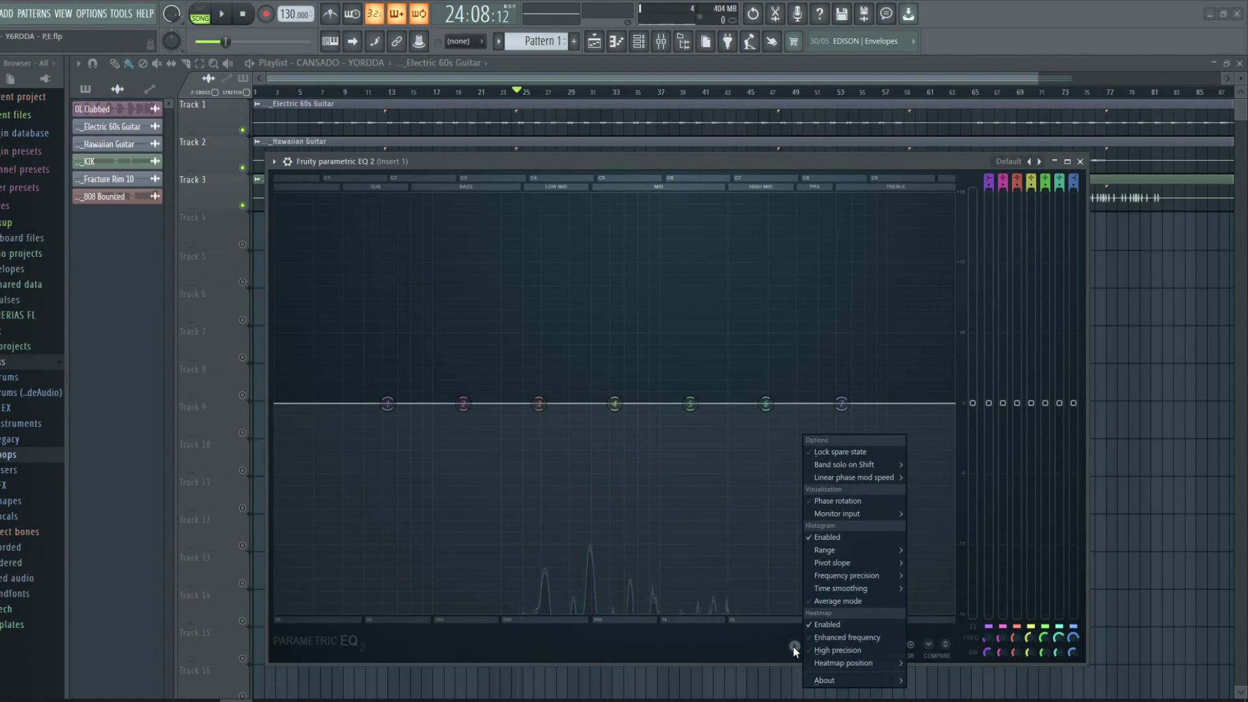
{"action": "mouse_move", "coordinate": [837, 590]}
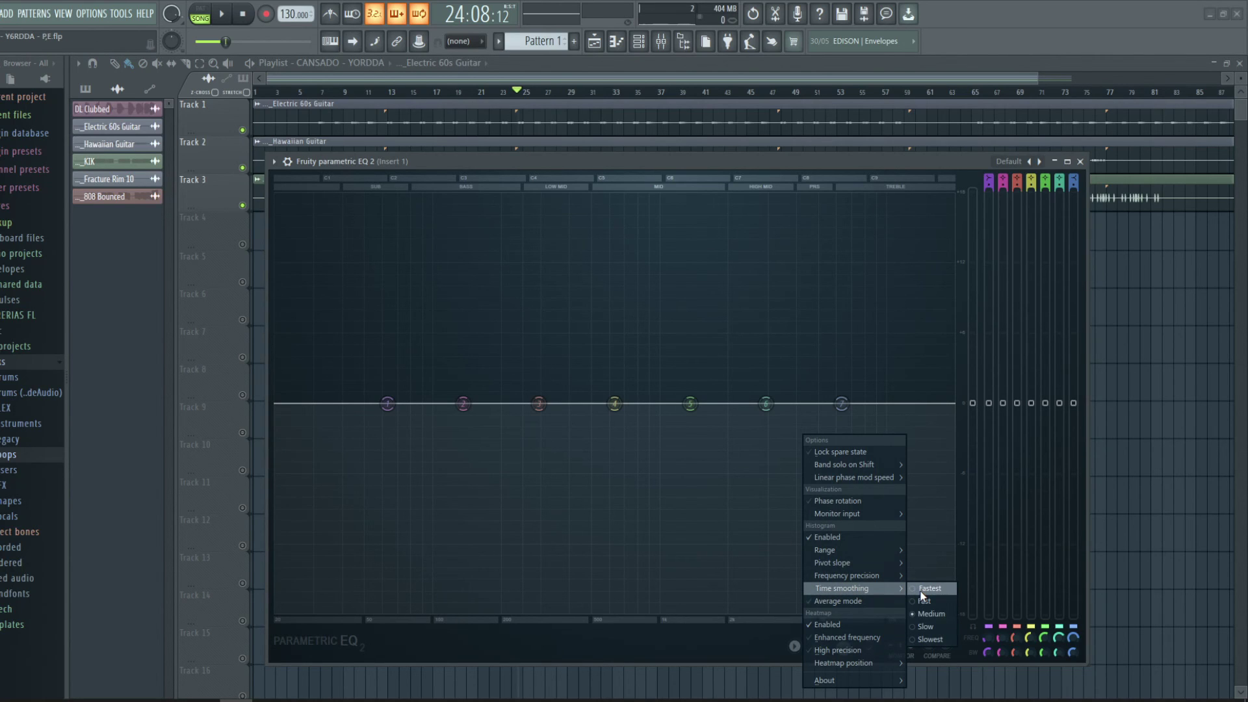
{"action": "left_click", "coordinate": [919, 634]}
{"action": "key", "text": "space"}
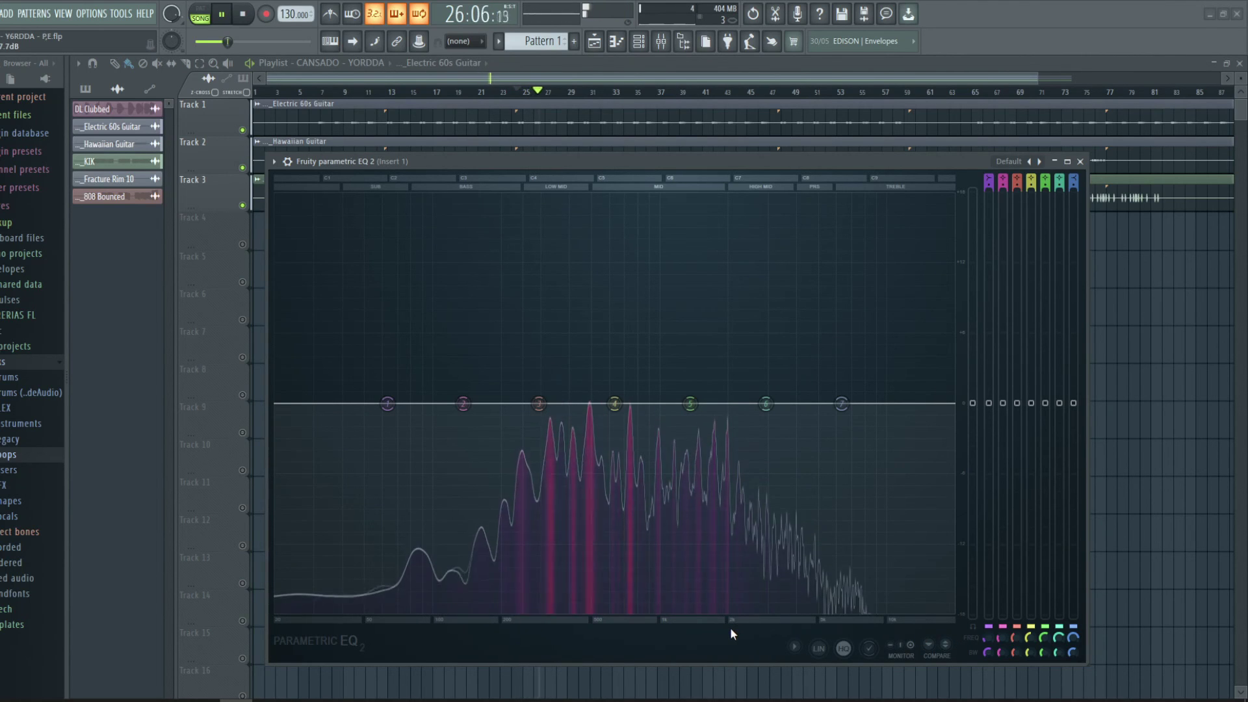
Step: Try the Fastest time smoothing for the histogram while the guitar plays
{"action": "left_click", "coordinate": [794, 646]}
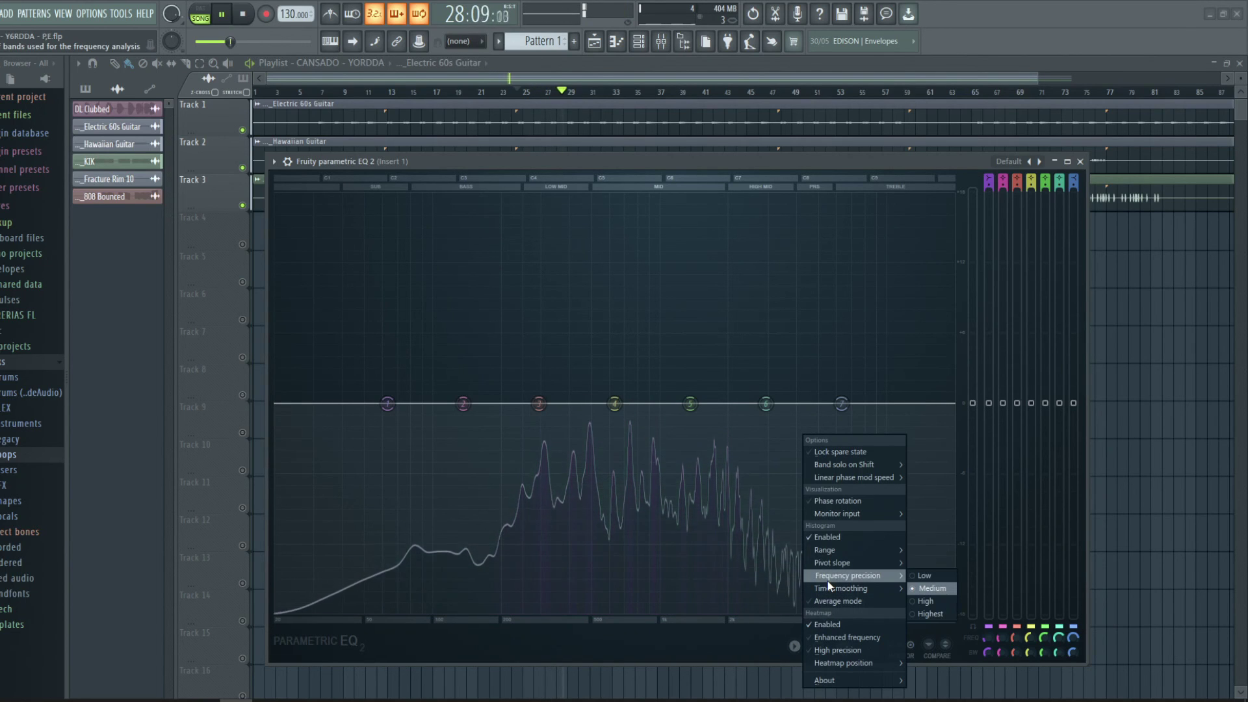
{"action": "mouse_move", "coordinate": [909, 588]}
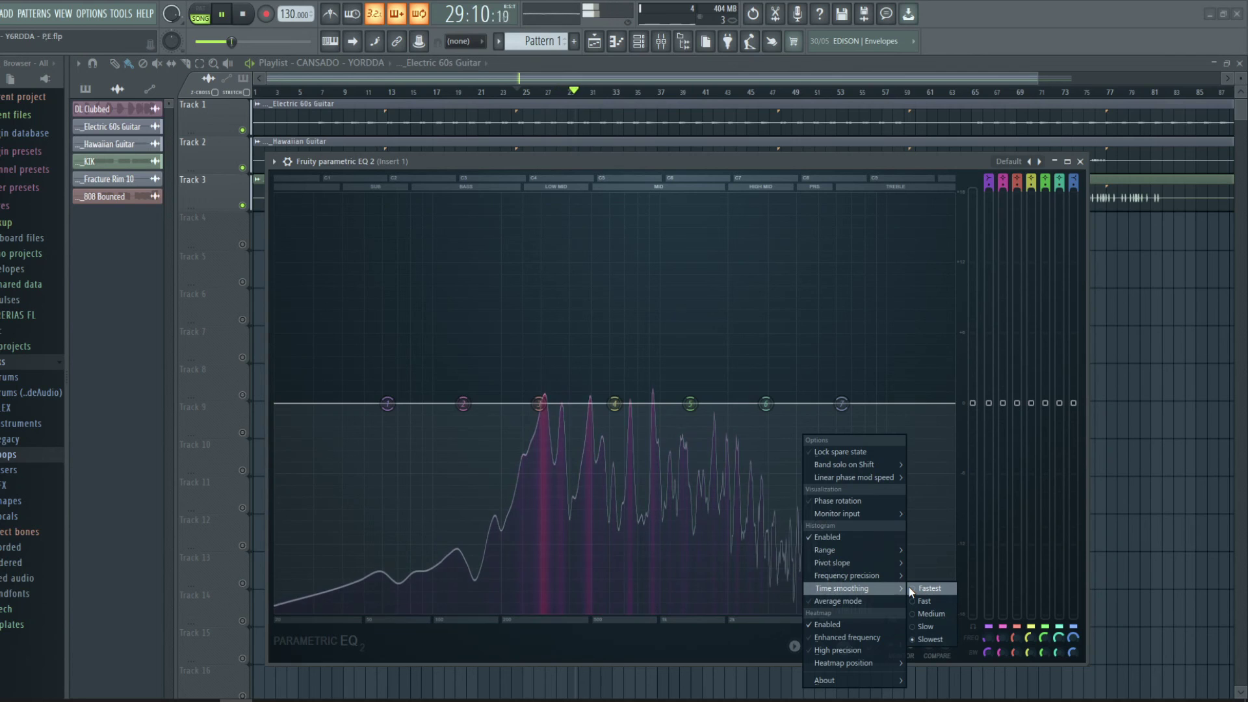
{"action": "left_click", "coordinate": [909, 587]}
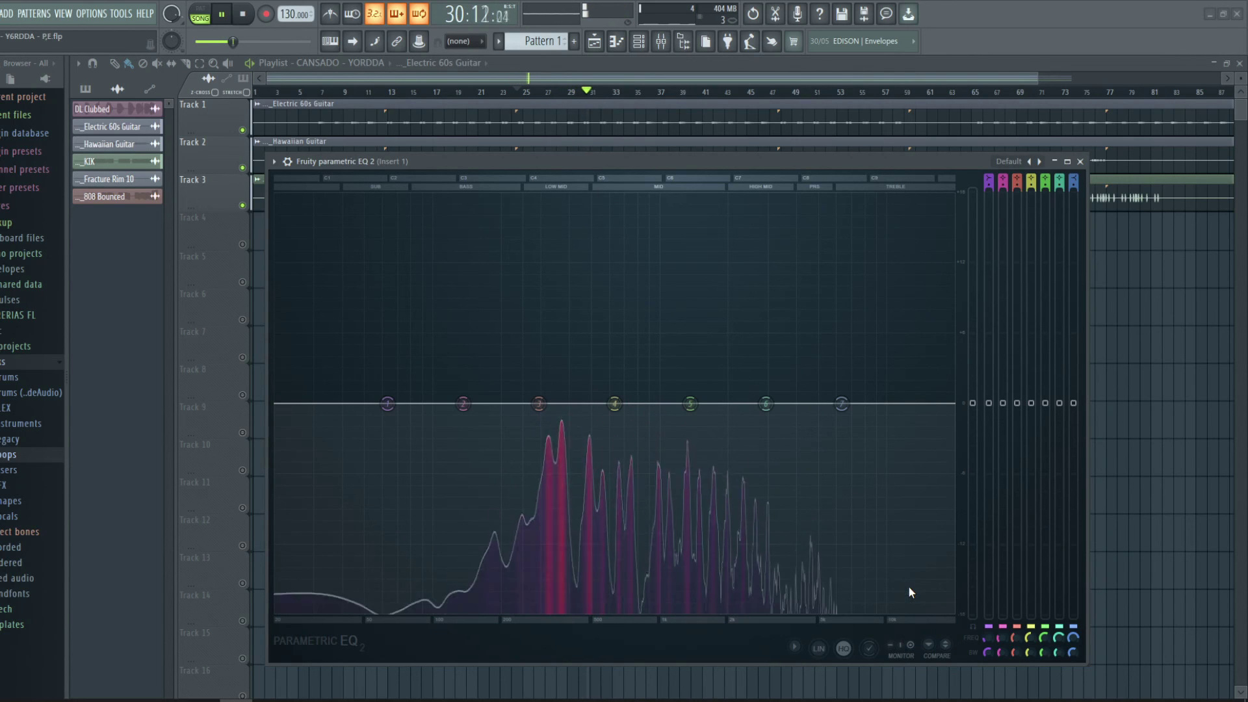
Step: Set the histogram's time smoothing to Medium and stop the guitar playback
{"action": "left_click", "coordinate": [795, 648]}
{"action": "mouse_move", "coordinate": [834, 589]}
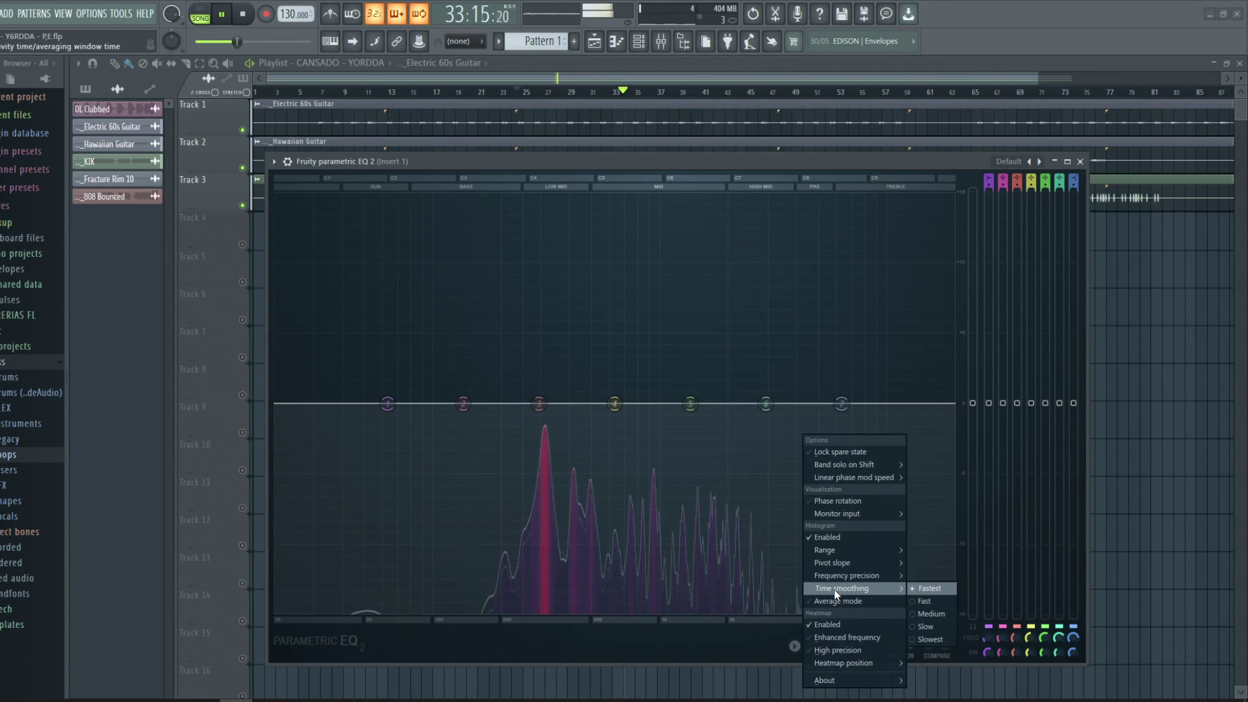
{"action": "left_click", "coordinate": [928, 611]}
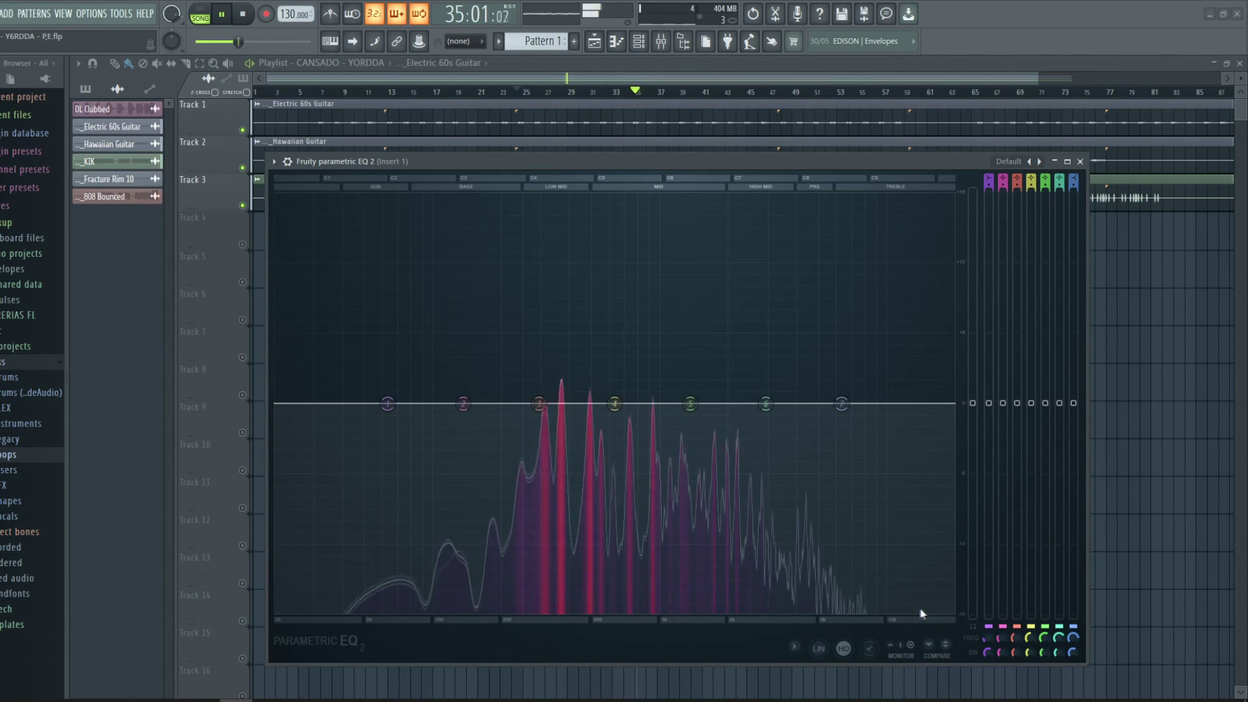
{"action": "key", "text": "space"}
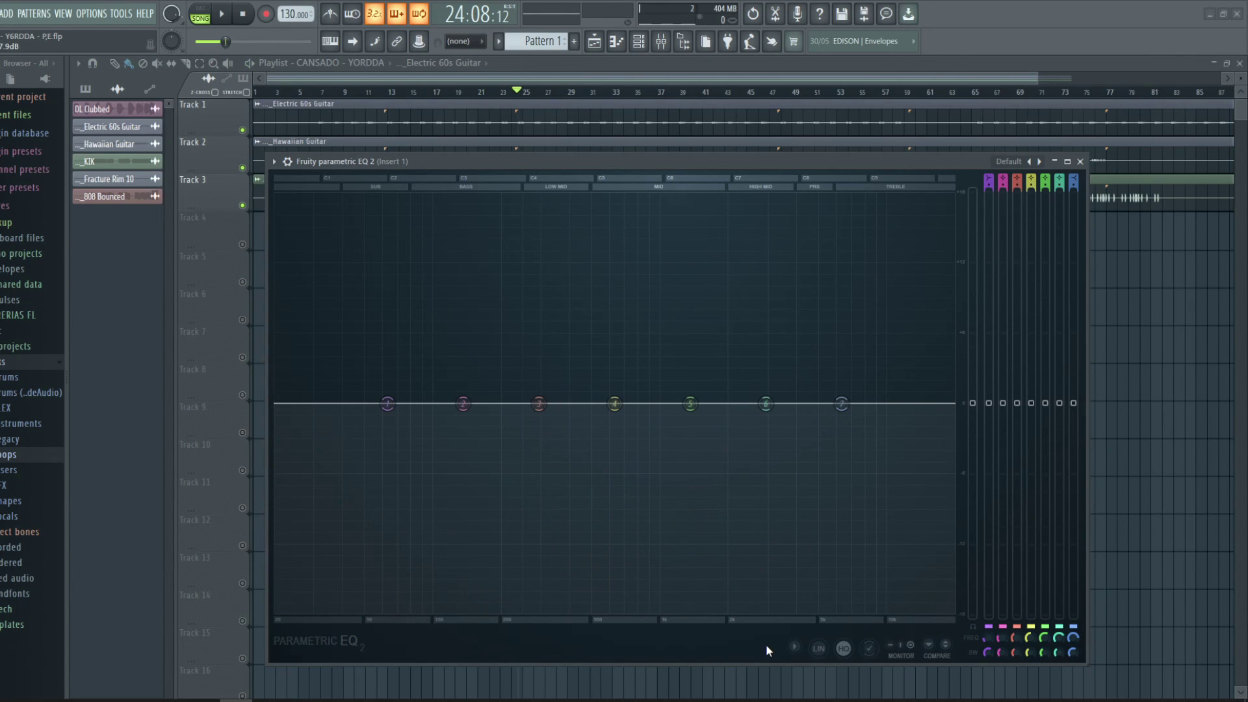